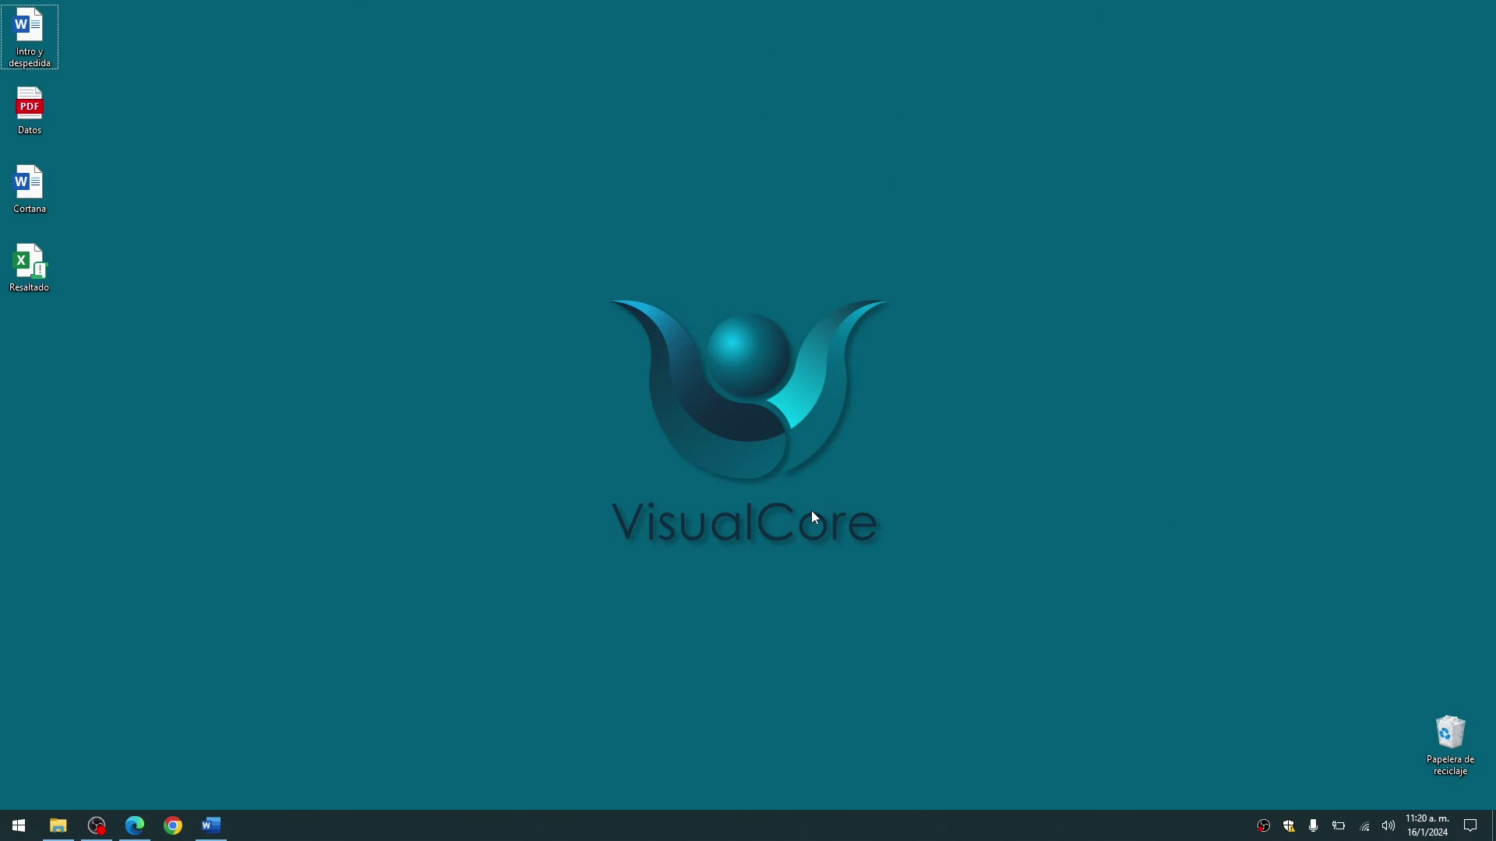
- Launch Excel from Windows search and start a new blank workbook
{"action": "key", "text": "super"}
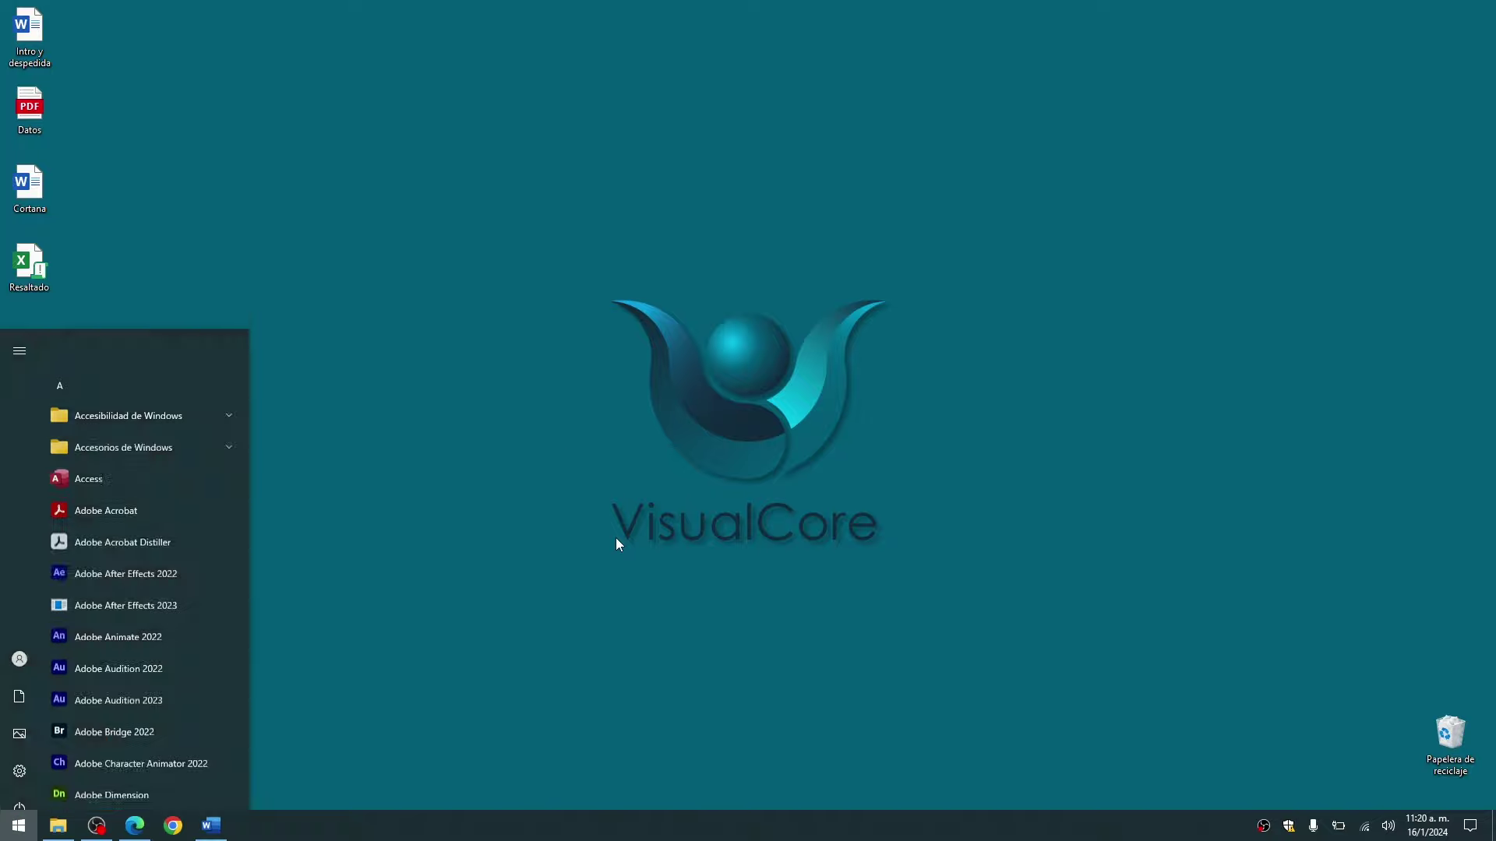
{"action": "type", "text": "e"}
{"action": "left_click", "coordinate": [201, 382]}
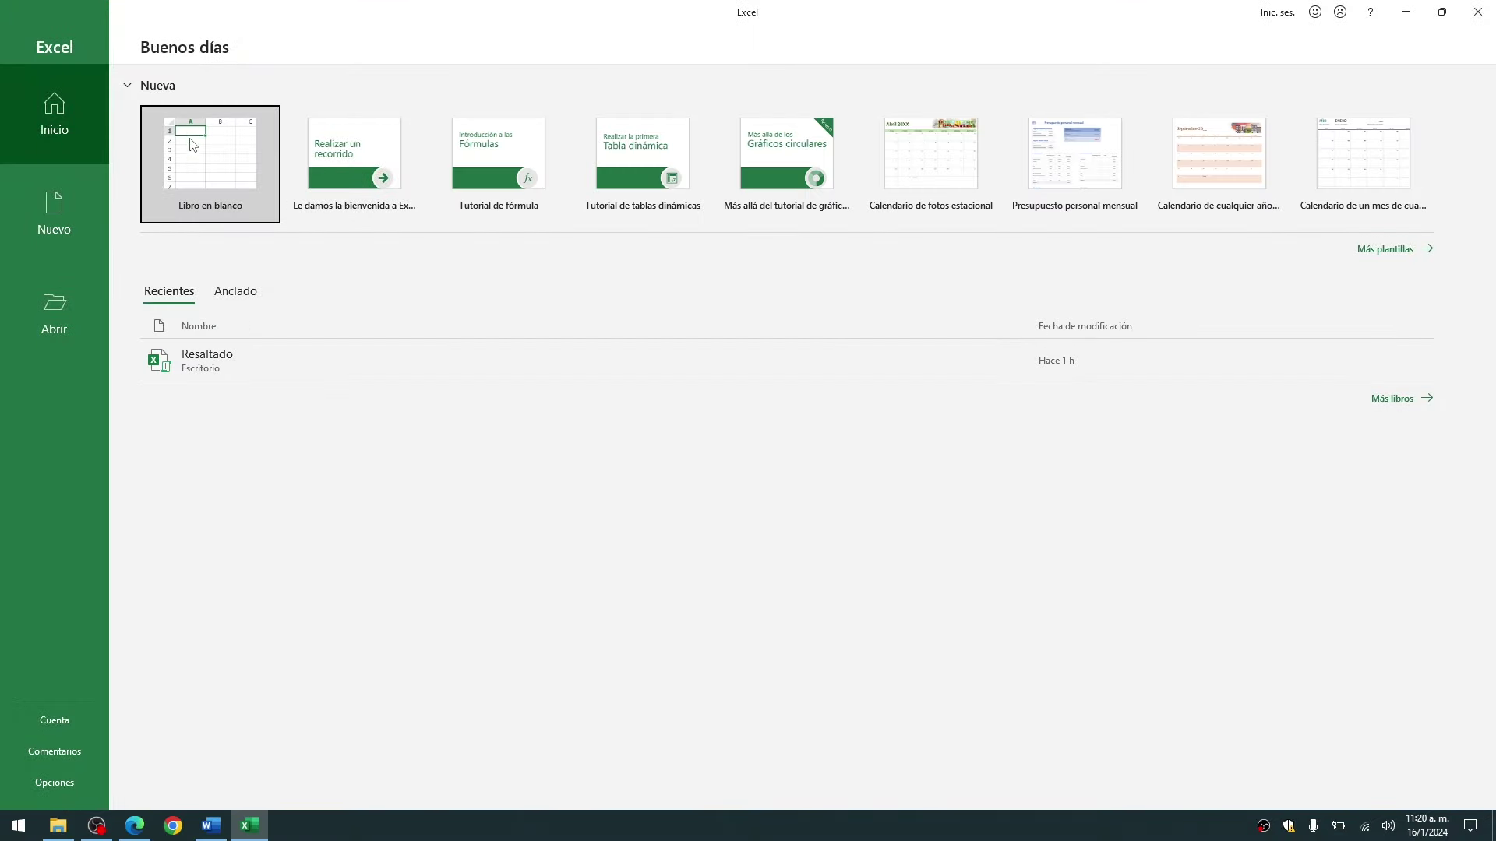
{"action": "left_click", "coordinate": [193, 145]}
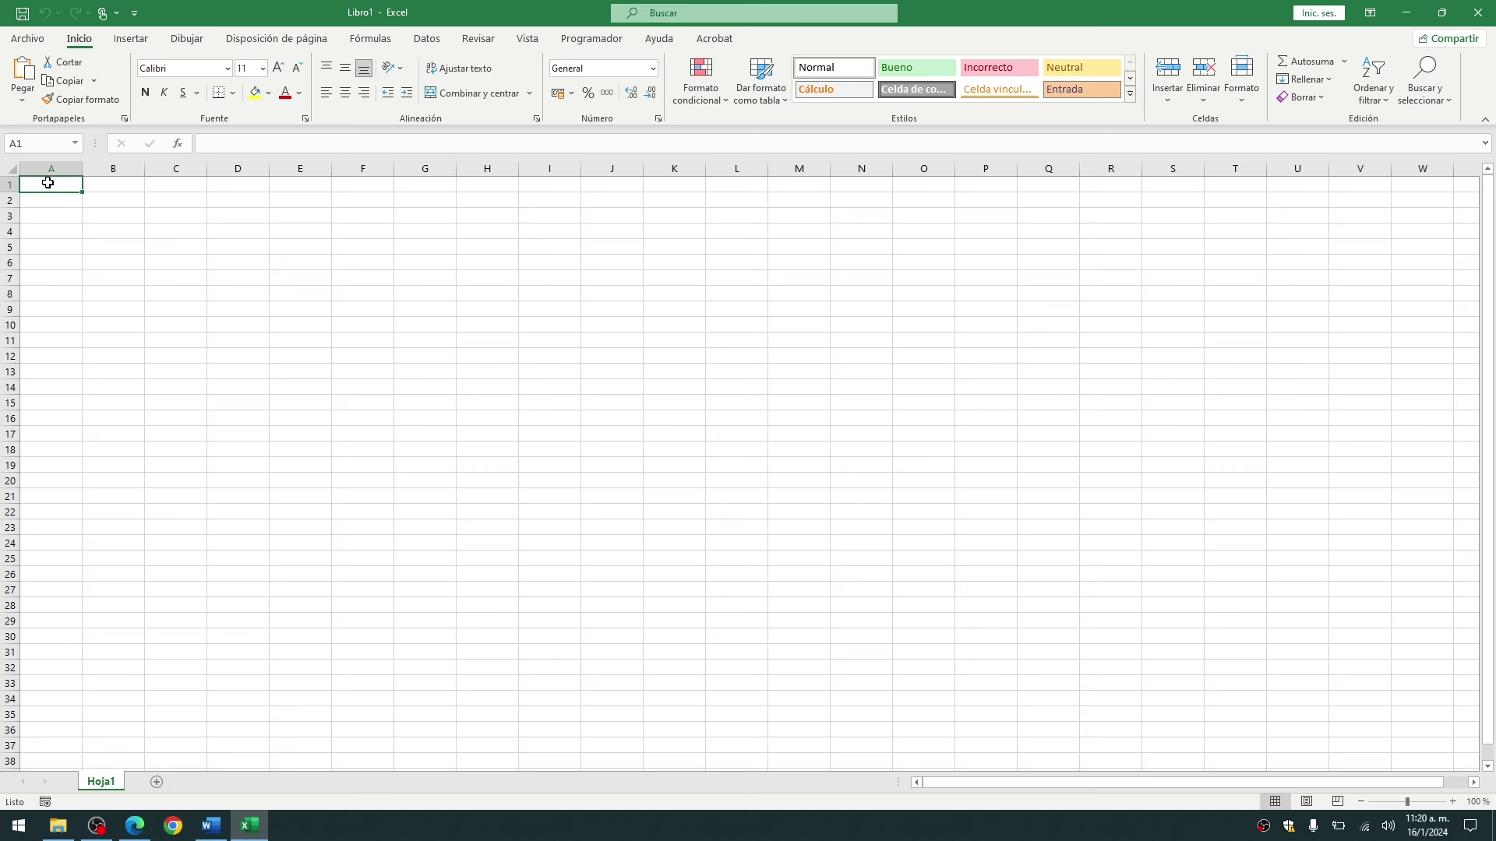
- Enter the header 'Celulares' in cell A1
{"action": "type", "text": "Ce"}
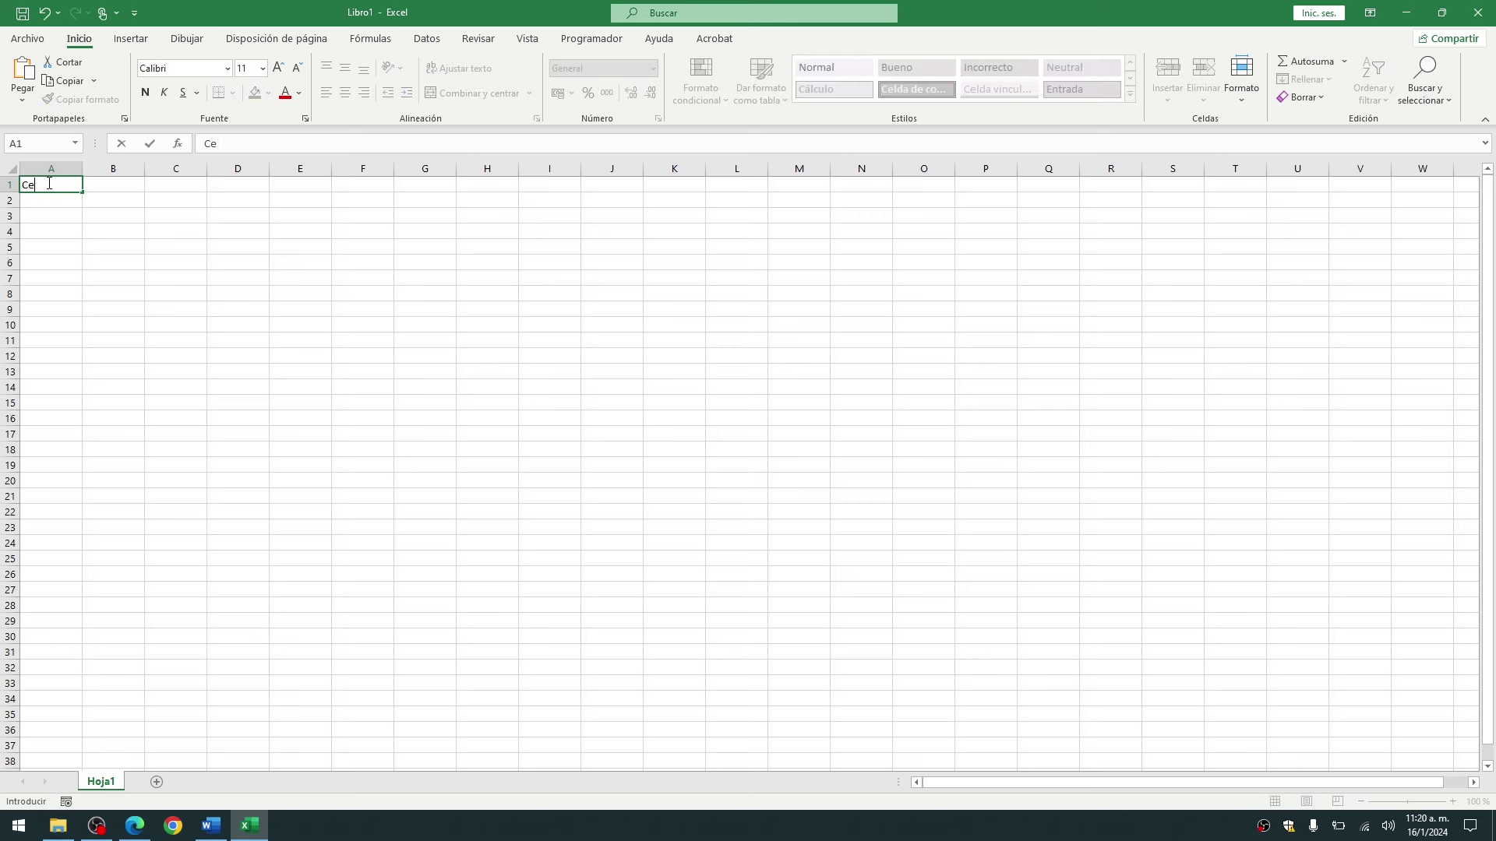
{"action": "key", "text": "BackSpace"}
{"action": "key", "text": "BackSpace"}
{"action": "type", "text": "lares"}
{"action": "key", "text": "Return"}
- Type the phone counts down column A, starting 1, 3, 2, 5, 7, 6
{"action": "type", "text": "1"}
{"action": "key", "text": "Return"}
{"action": "type", "text": "3"}
{"action": "key", "text": "Return"}
{"action": "type", "text": "2"}
{"action": "key", "text": "Return"}
{"action": "type", "text": "5"}
{"action": "key", "text": "Return"}
{"action": "key", "text": "Return"}
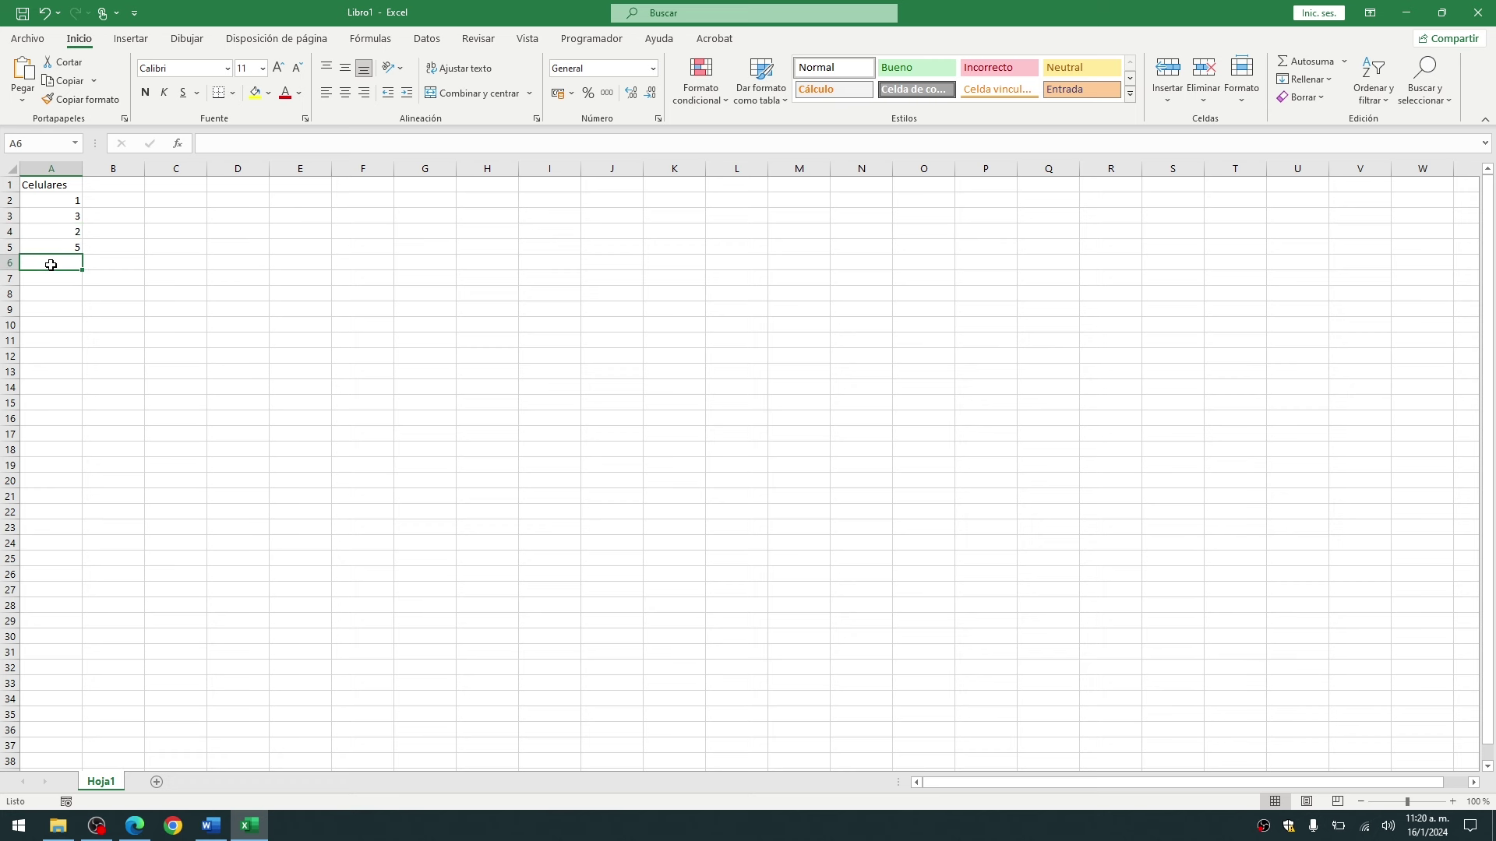
{"action": "type", "text": "47"}
{"action": "key", "text": "Return"}
{"action": "type", "text": "6"}
{"action": "key", "text": "Return"}
{"action": "type", "text": "88"}
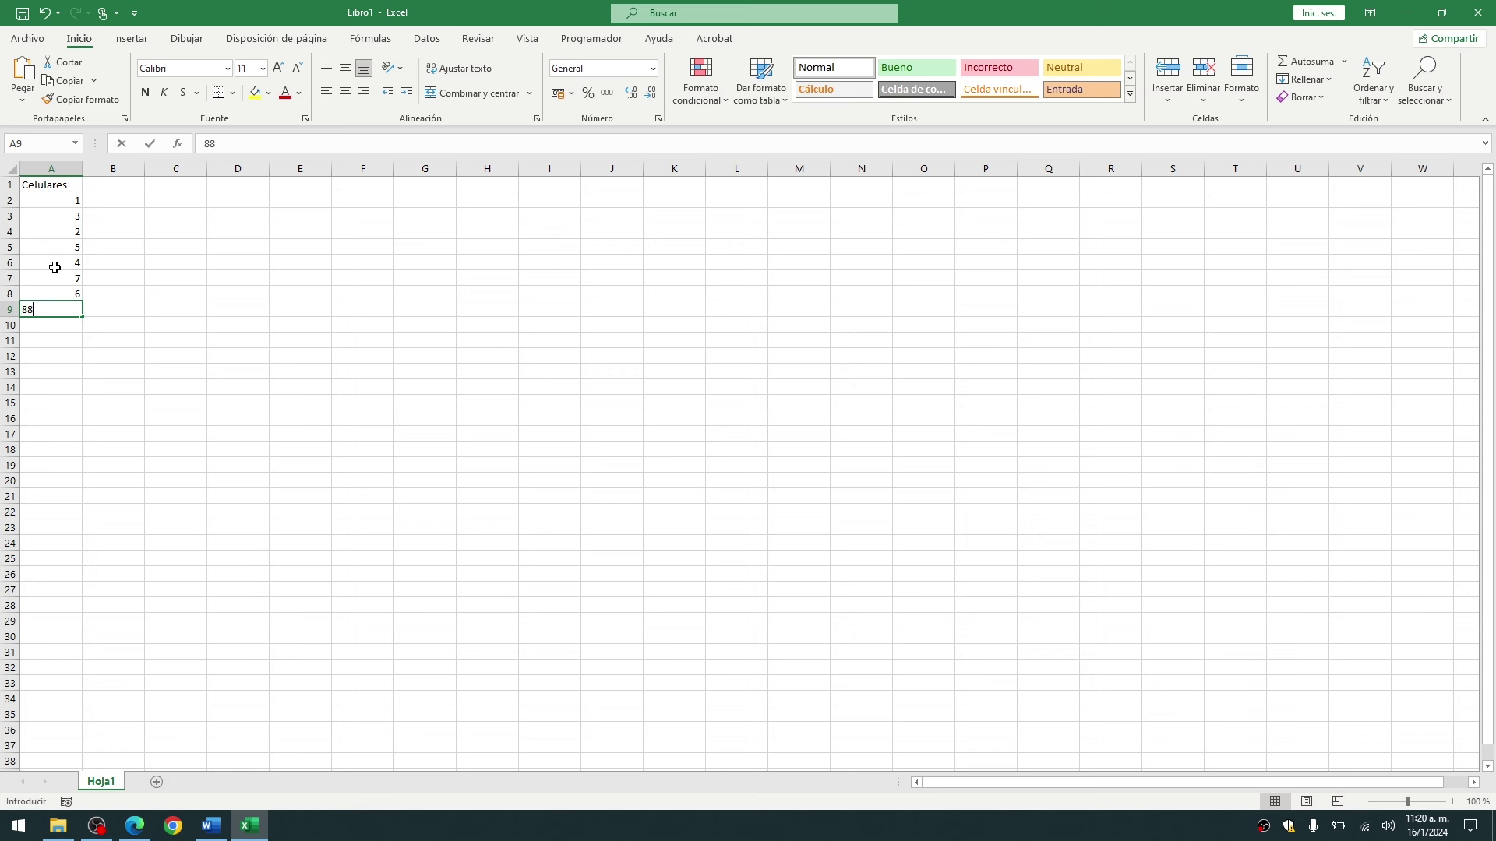
{"action": "key", "text": "Return"}
{"action": "type", "text": "0"}
{"action": "key", "text": "Return"}
{"action": "type", "text": "9"}
{"action": "key", "text": "Return"}
{"action": "type", "text": "1"}
{"action": "key", "text": "Return"}
{"action": "type", "text": "5"}
{"action": "key", "text": "Return"}
{"action": "type", "text": "3"}
{"action": "key", "text": "Return"}
{"action": "type", "text": "2"}
{"action": "key", "text": "Return"}
{"action": "type", "text": "4"}
{"action": "key", "text": "Return"}
{"action": "type", "text": "9 0 6"}
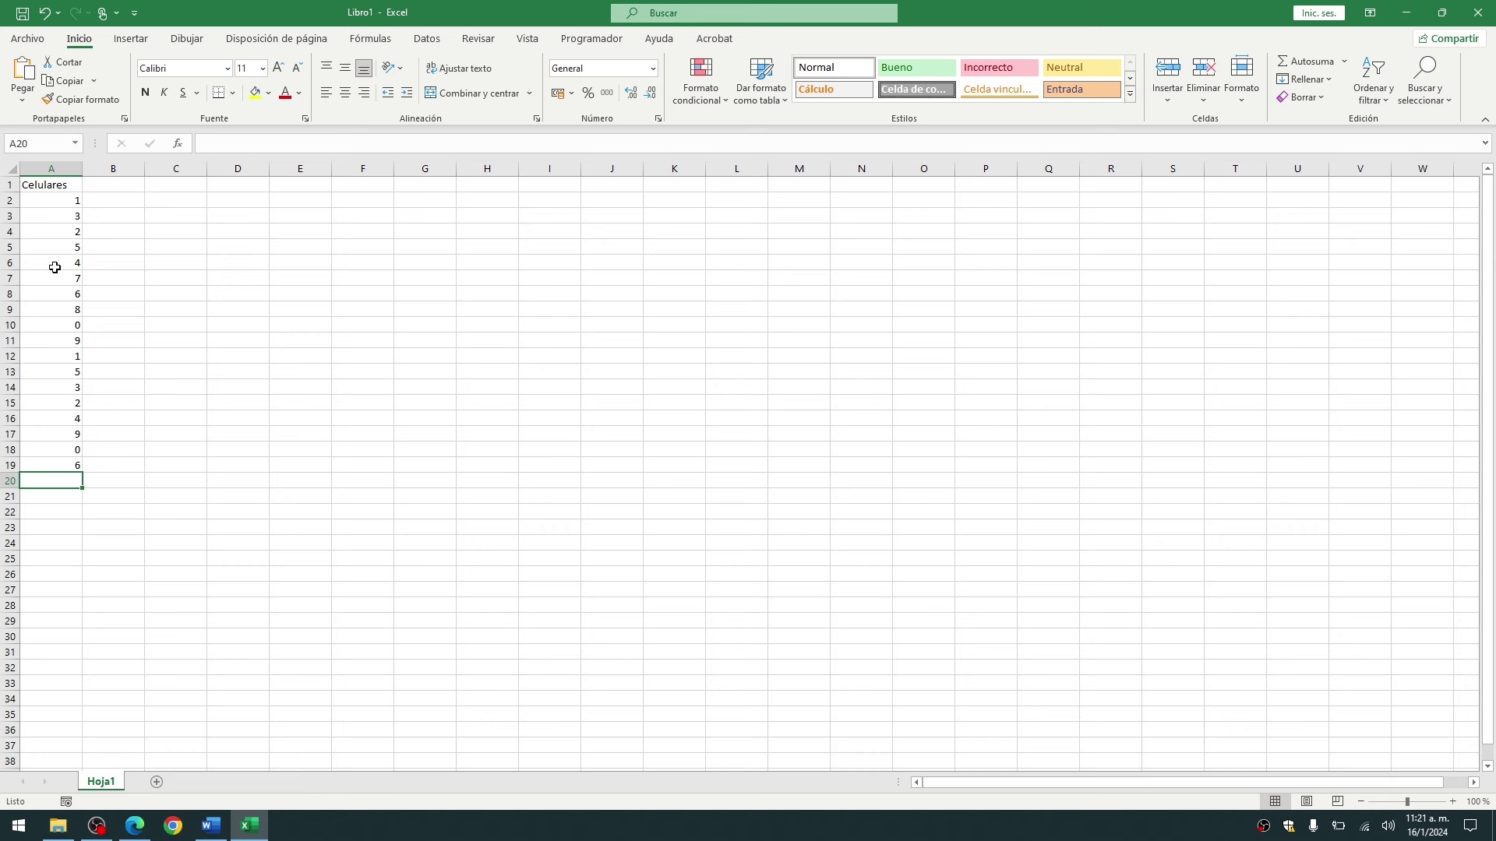
- Correct A11 to 3, A17 to 5, A9 to 3 and A7 to 1, then enter 2 near A20
{"action": "left_click", "coordinate": [58, 343]}
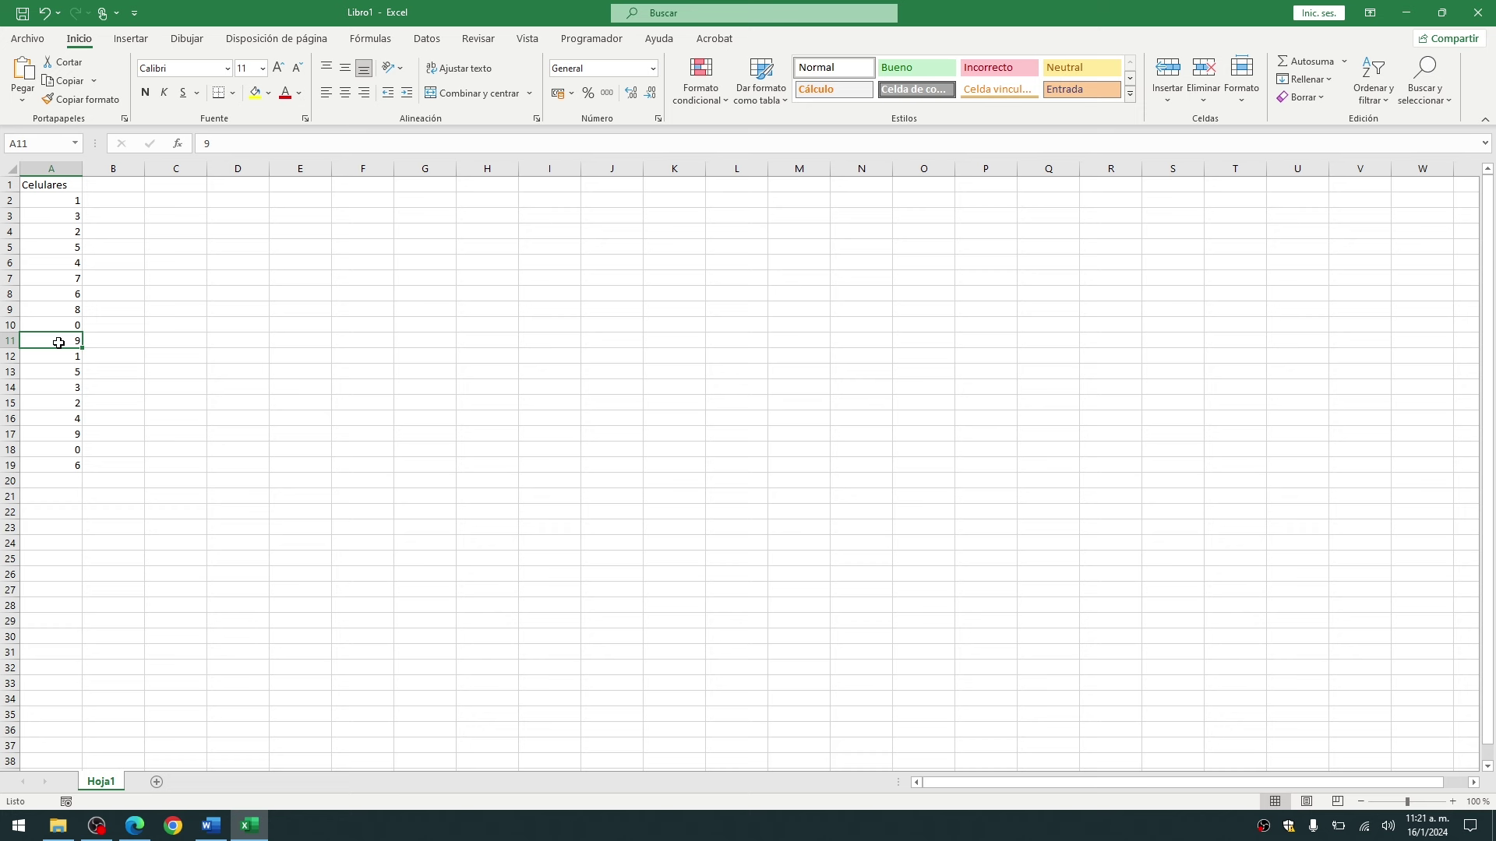
{"action": "key", "text": "BackSpace"}
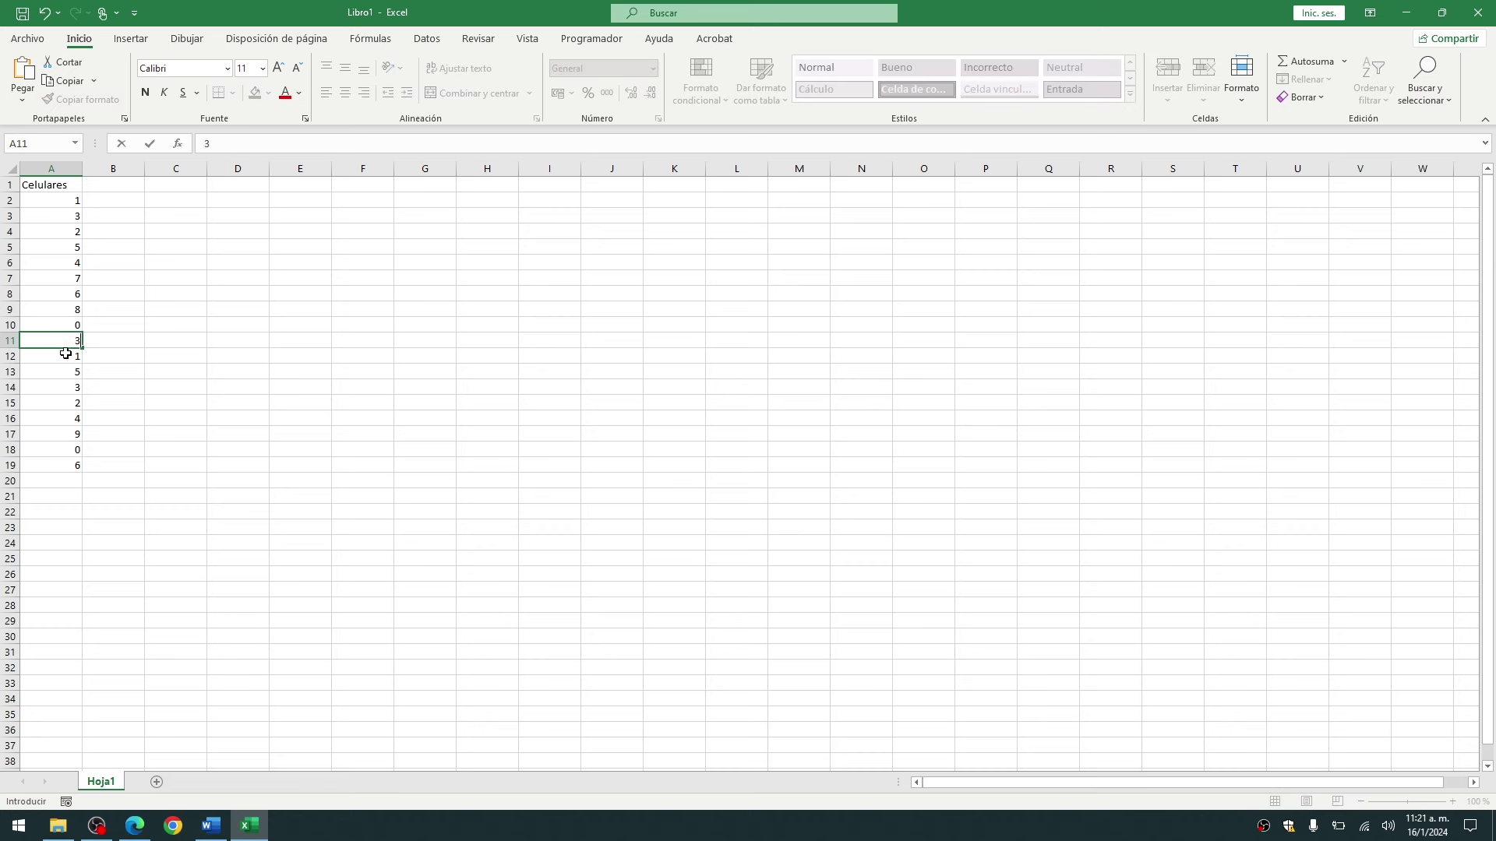
{"action": "left_click", "coordinate": [60, 437]}
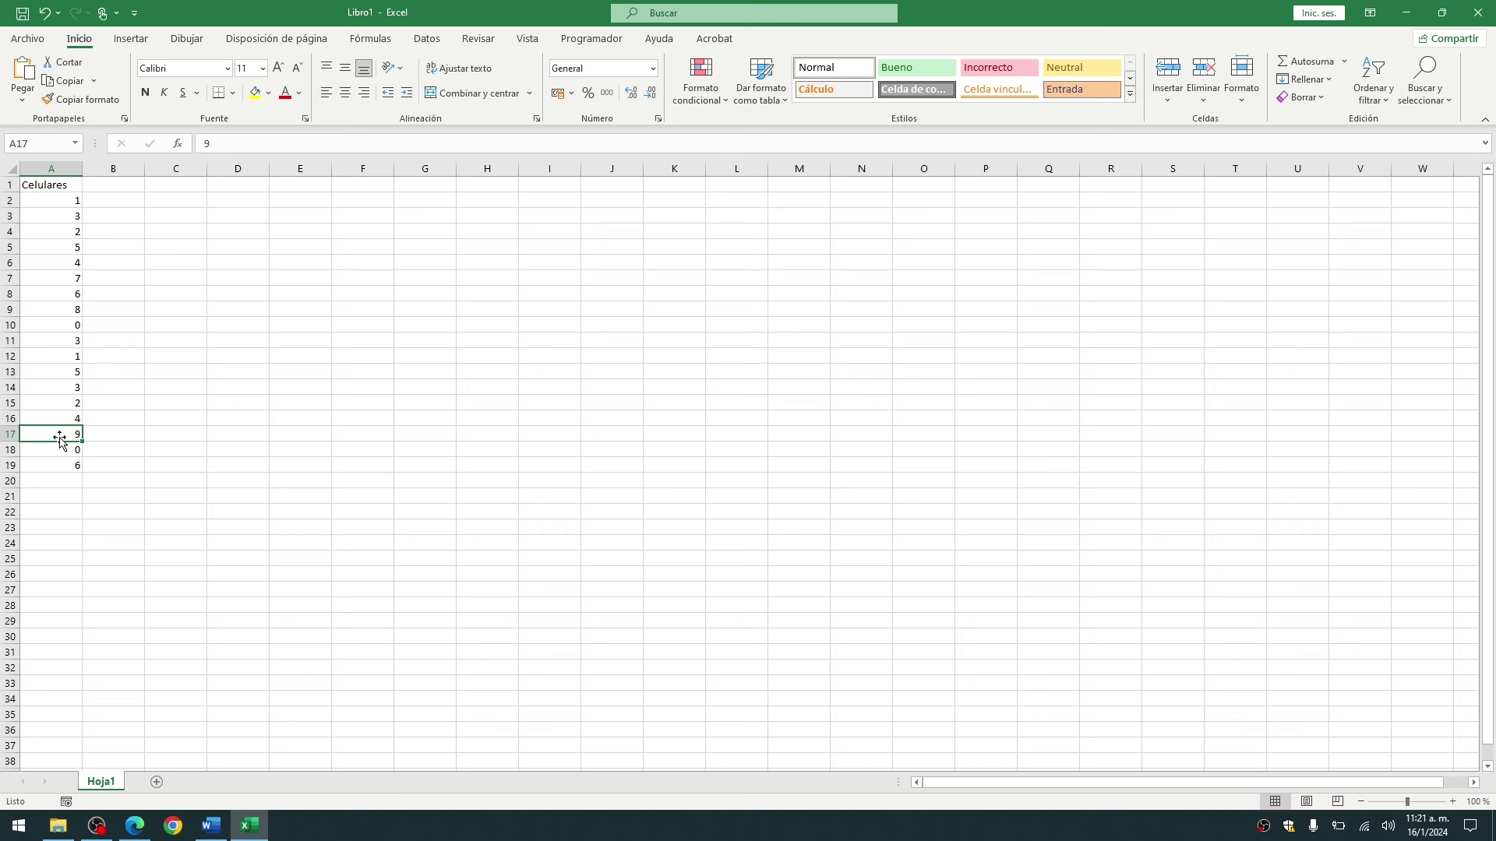
{"action": "type", "text": "5"}
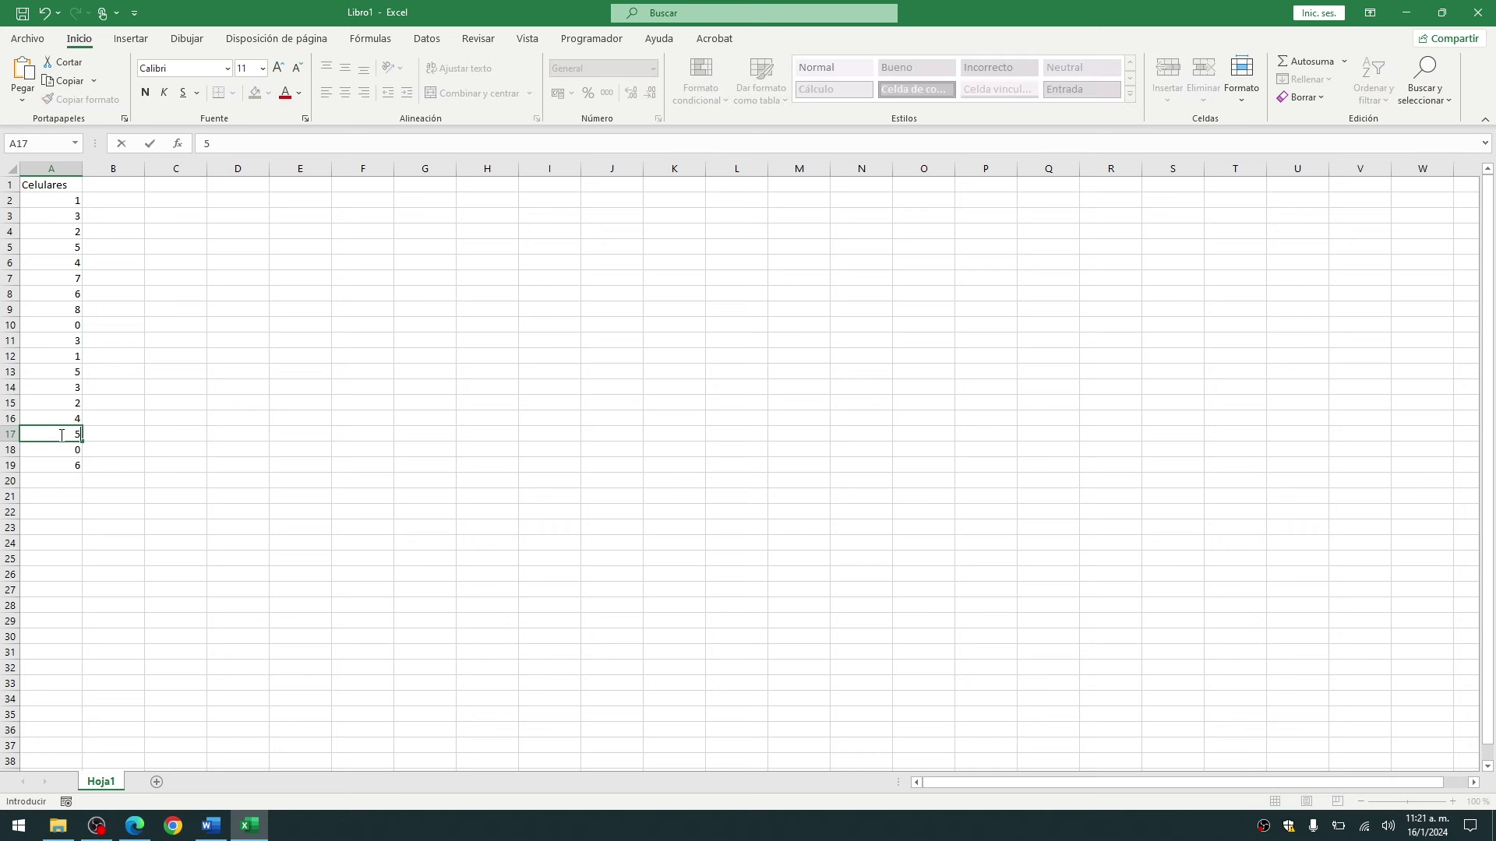
{"action": "left_click", "coordinate": [72, 312]}
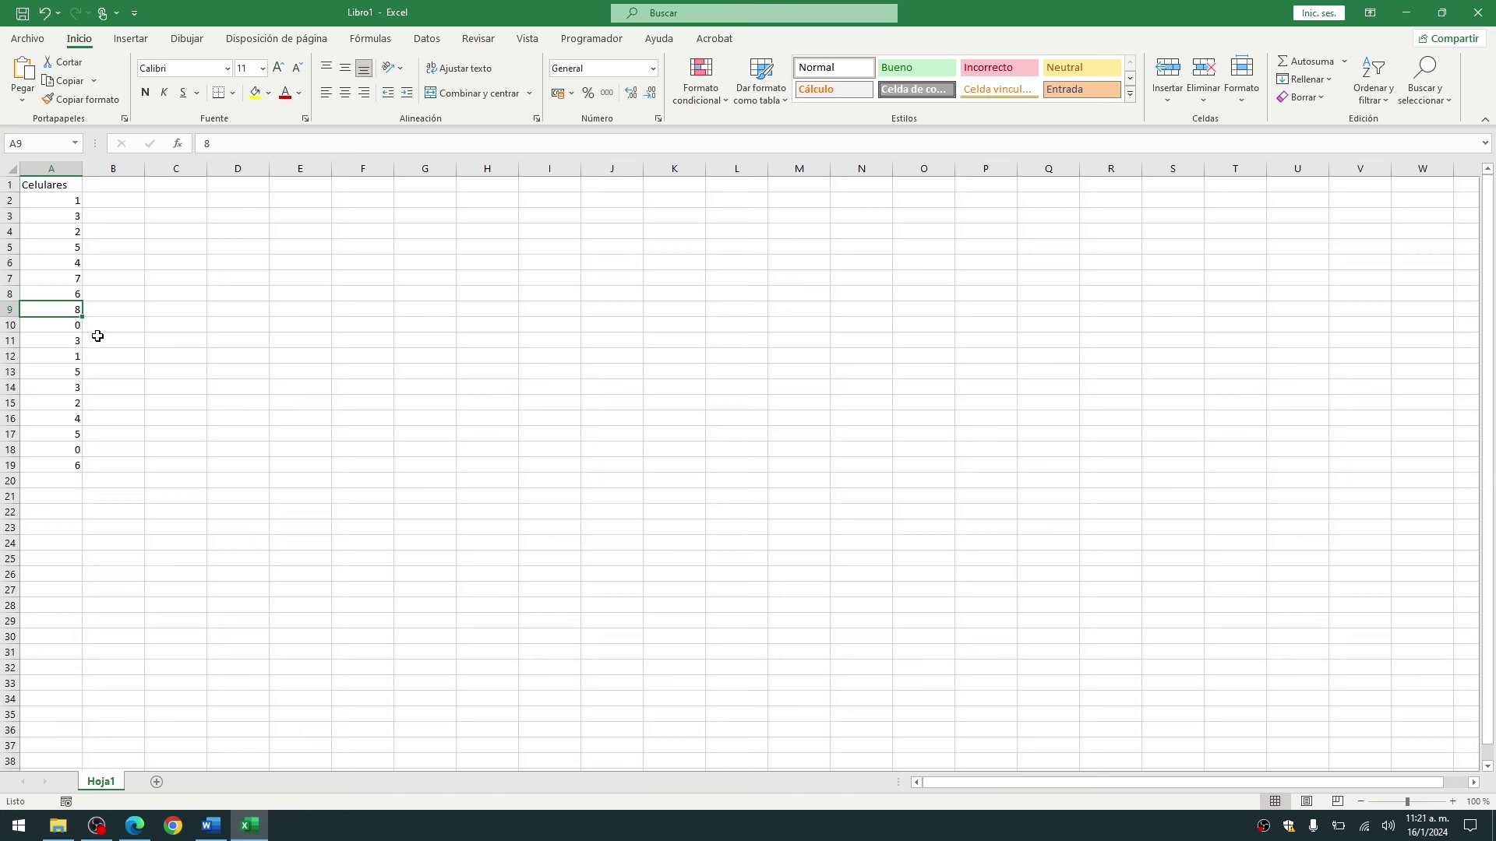
{"action": "type", "text": "3"}
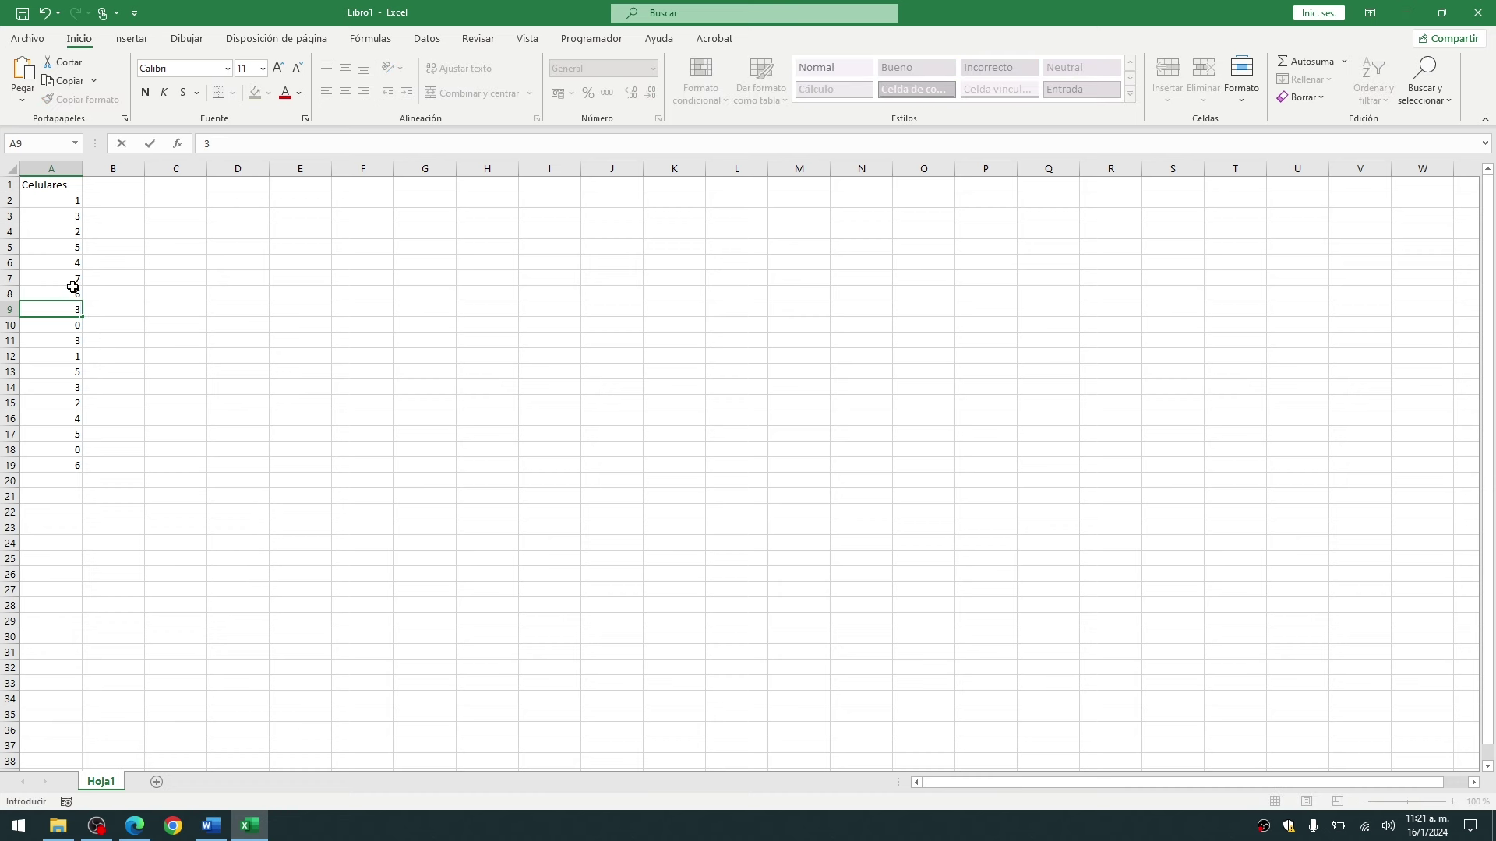
{"action": "left_click", "coordinate": [74, 282]}
{"action": "type", "text": "1"}
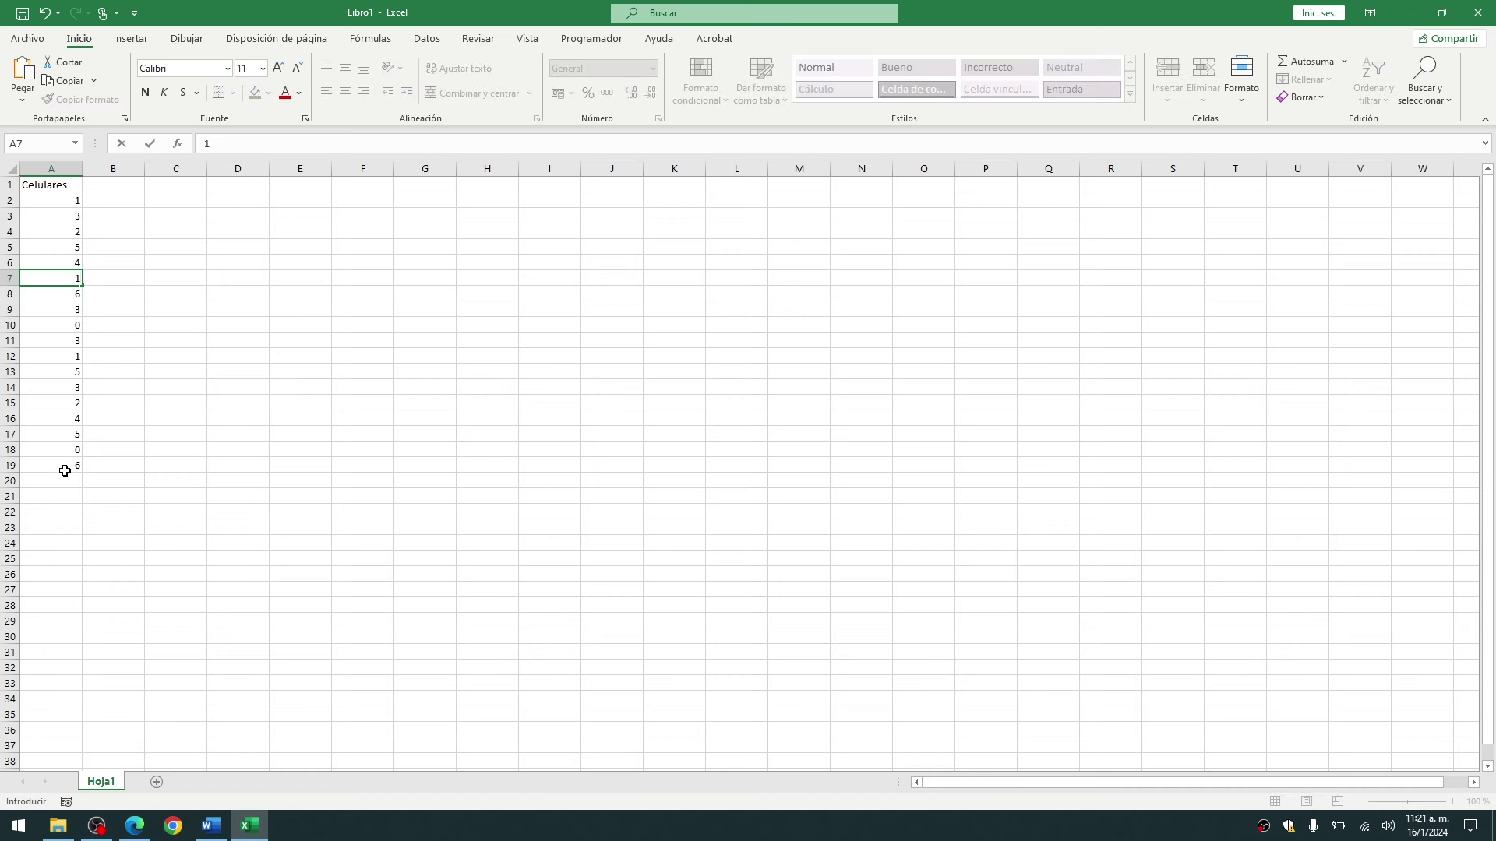
{"action": "left_click", "coordinate": [76, 483]}
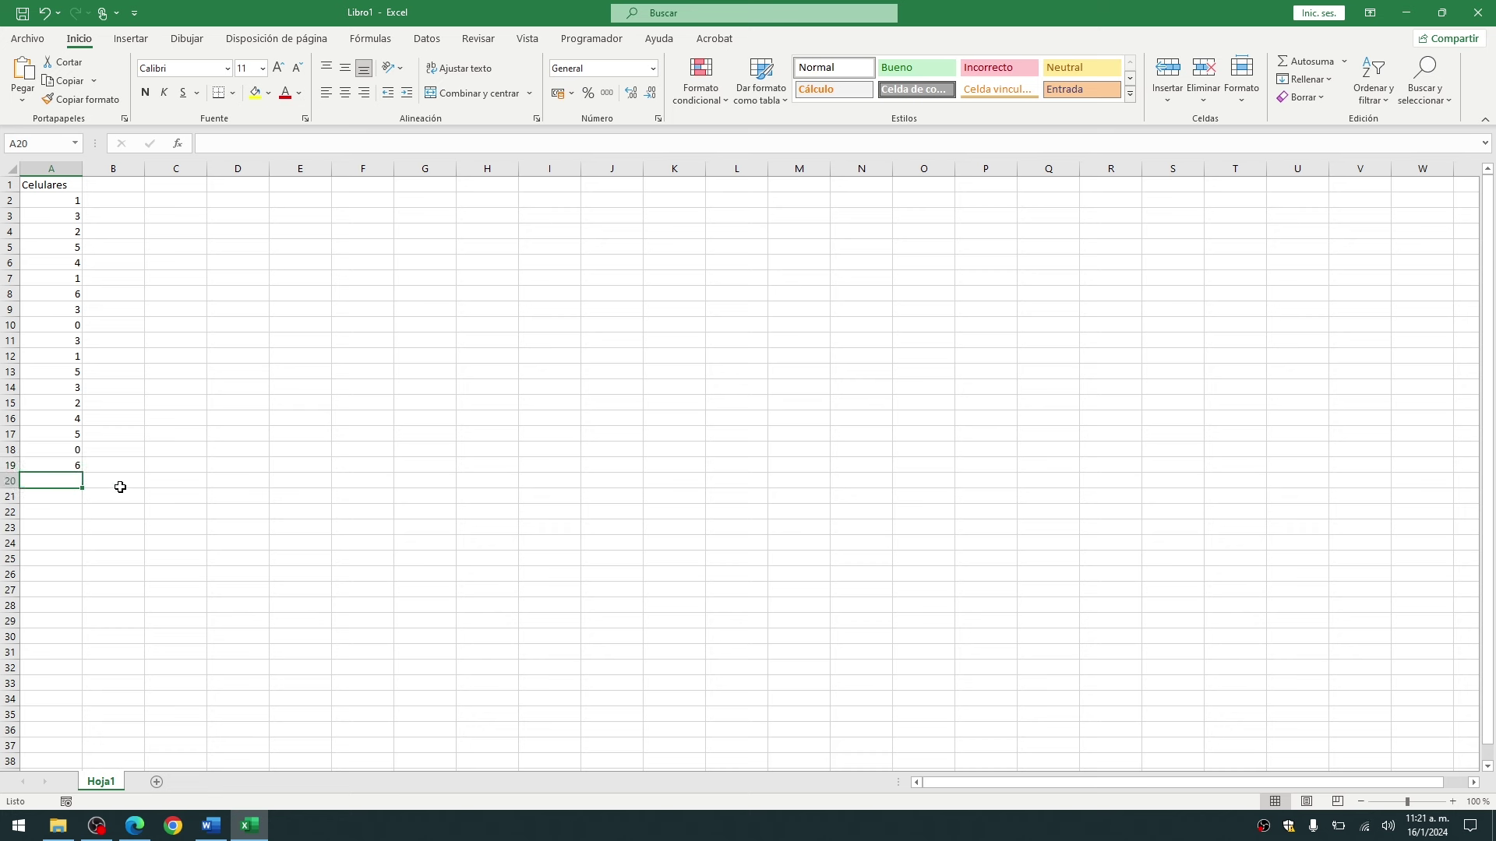
{"action": "key", "text": "Return"}
{"action": "type", "text": "2"}
{"action": "key", "text": "Return"}
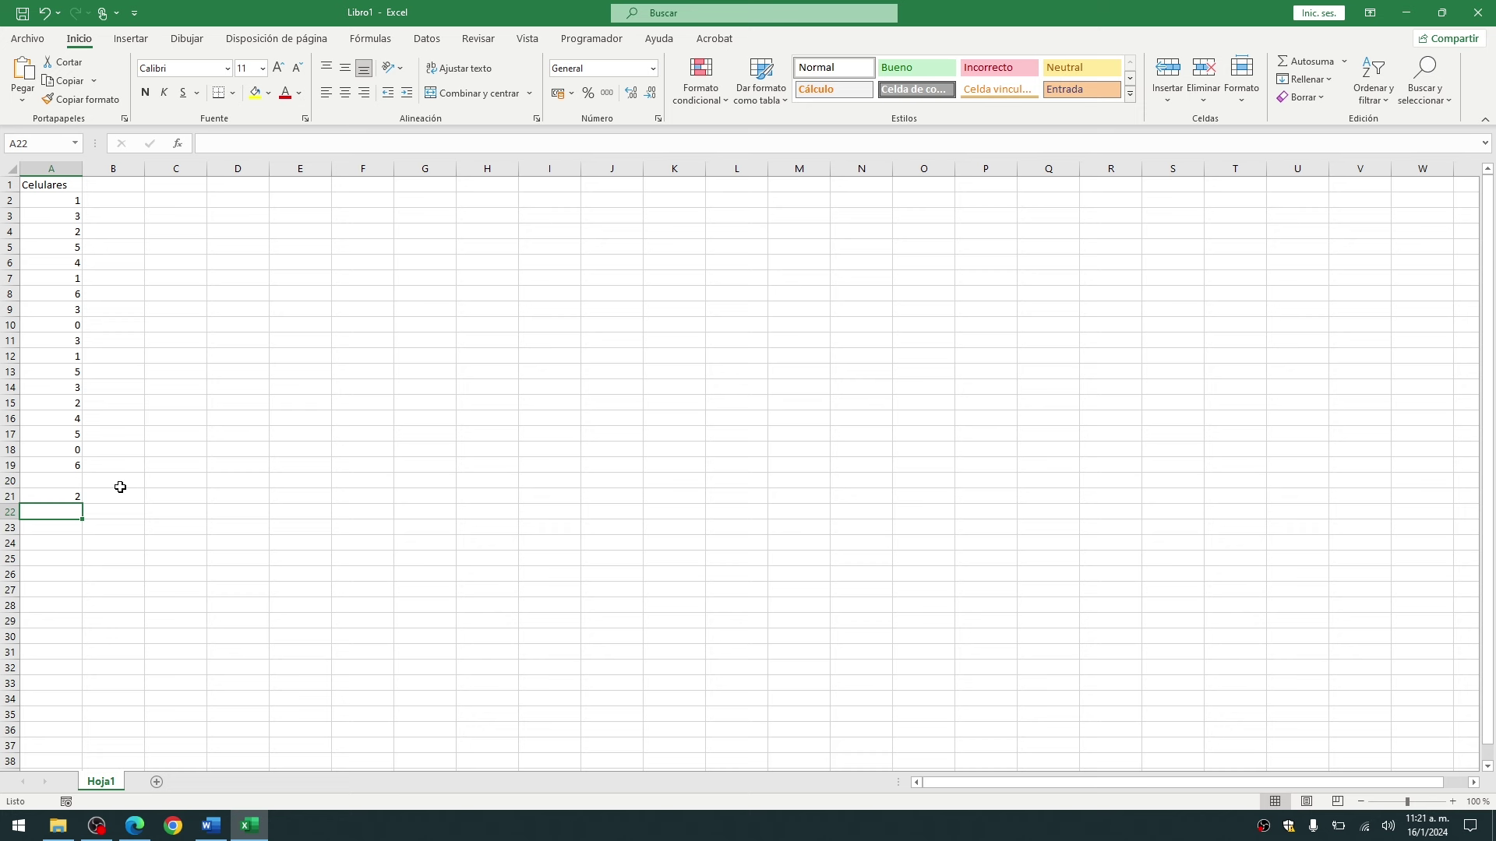
{"action": "key", "text": "Up"}
- Apply All Borders to the Celulares column A1:A40
{"action": "left_click_drag", "start_coordinate": [46, 187], "coordinate": [76, 736]}
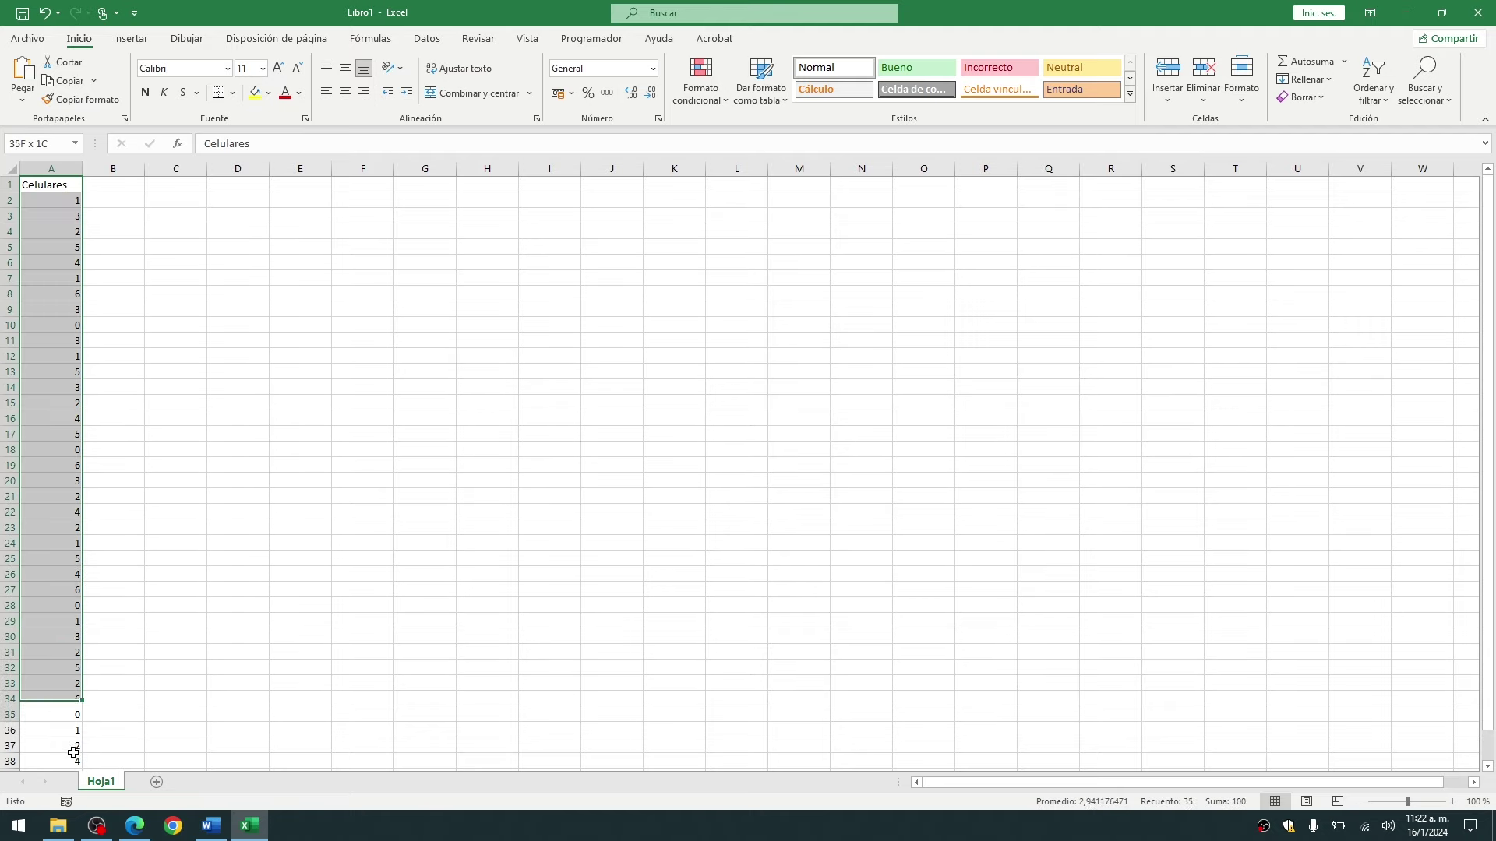
{"action": "left_click_drag", "start_coordinate": [75, 736], "coordinate": [76, 771]}
{"action": "left_click", "coordinate": [232, 93]}
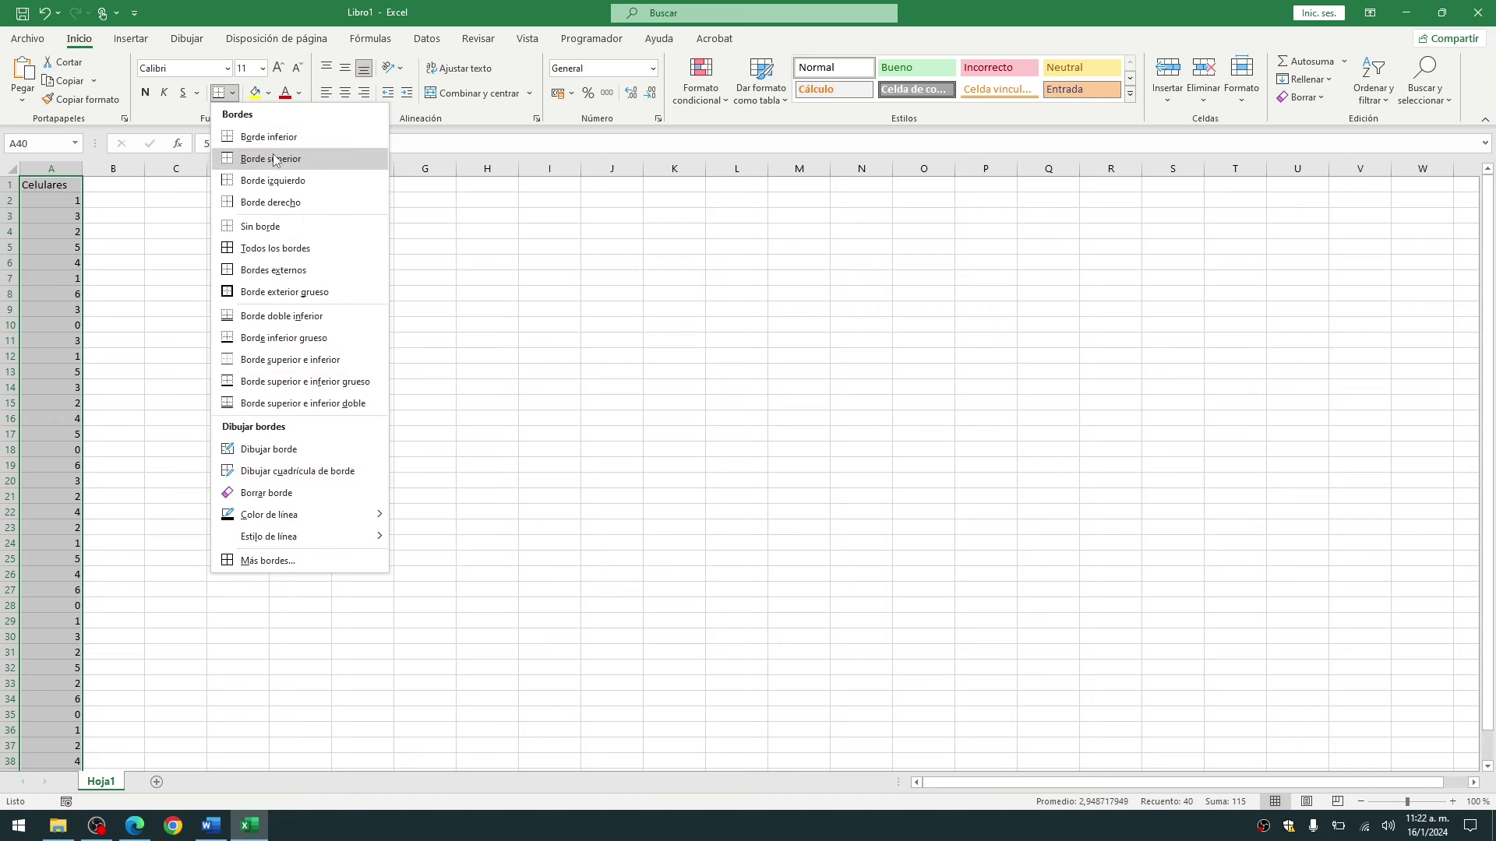
{"action": "left_click", "coordinate": [274, 247]}
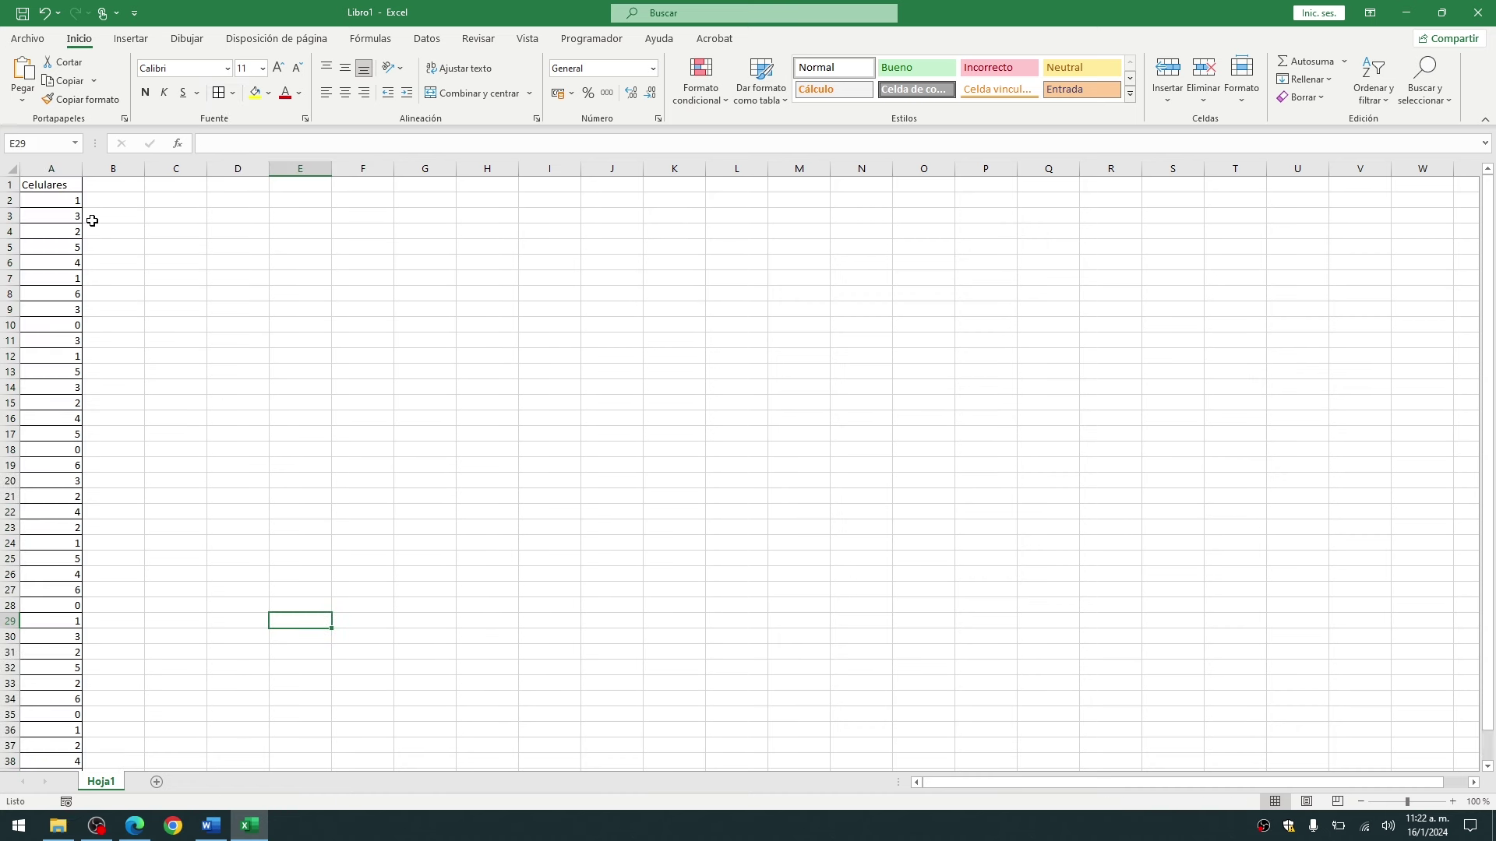
- Enter the labels N, Min and Max in C3:C5
{"action": "left_click", "coordinate": [153, 229]}
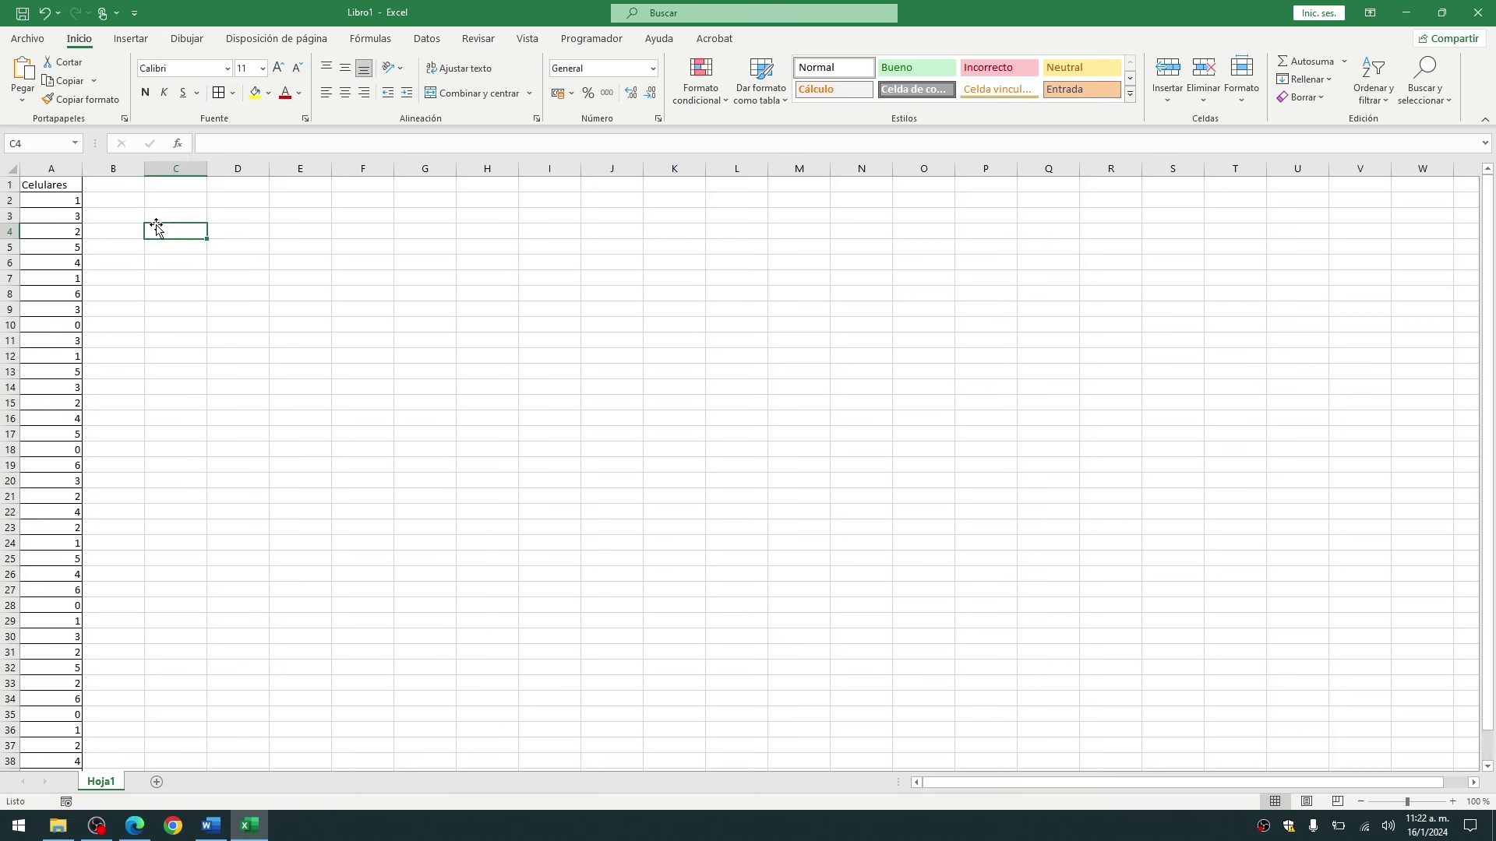
{"action": "left_click", "coordinate": [155, 217]}
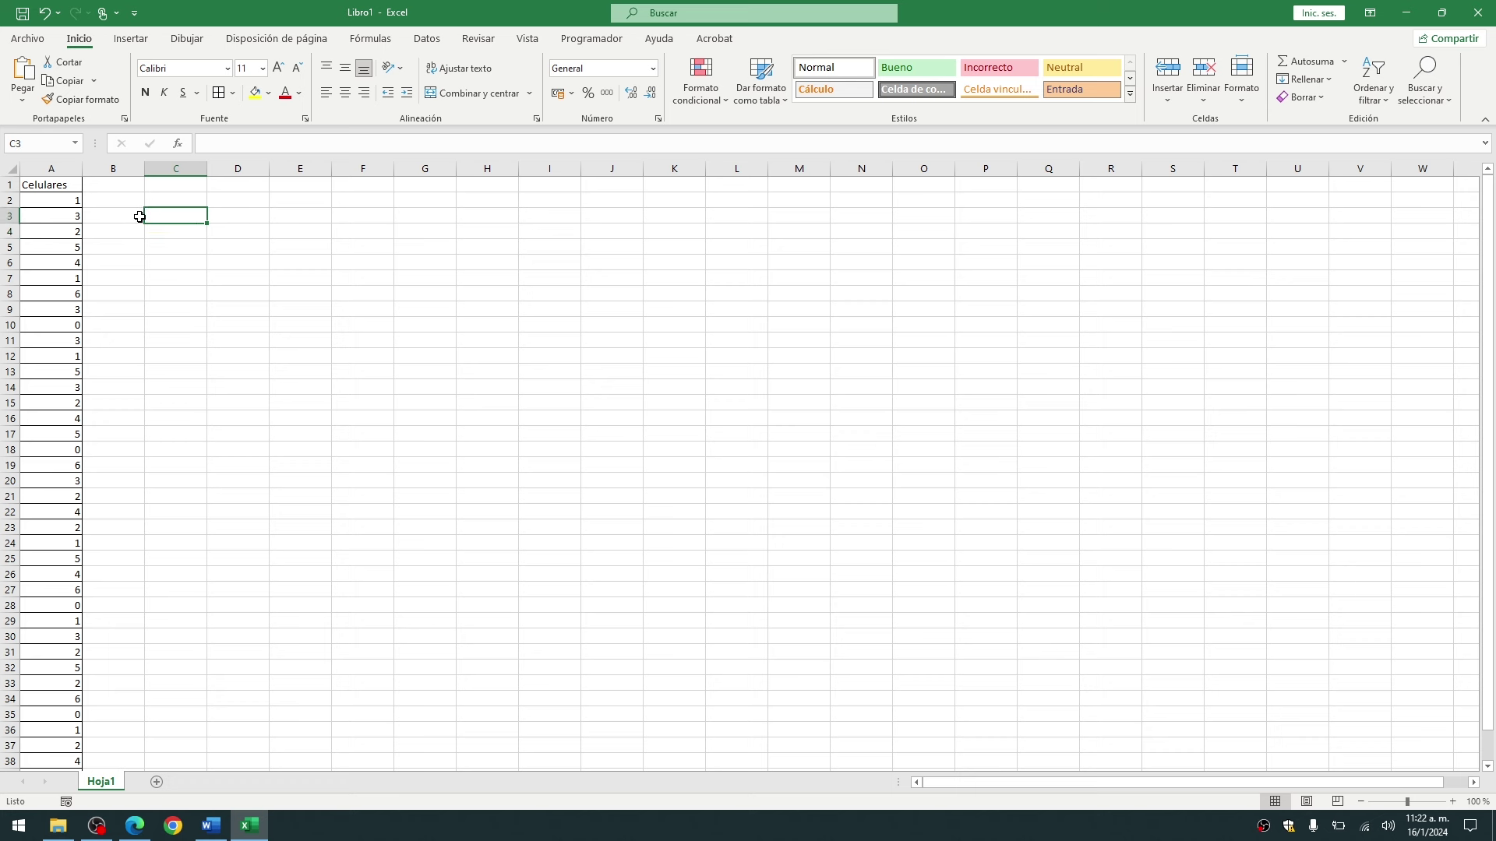
{"action": "type", "text": "N"}
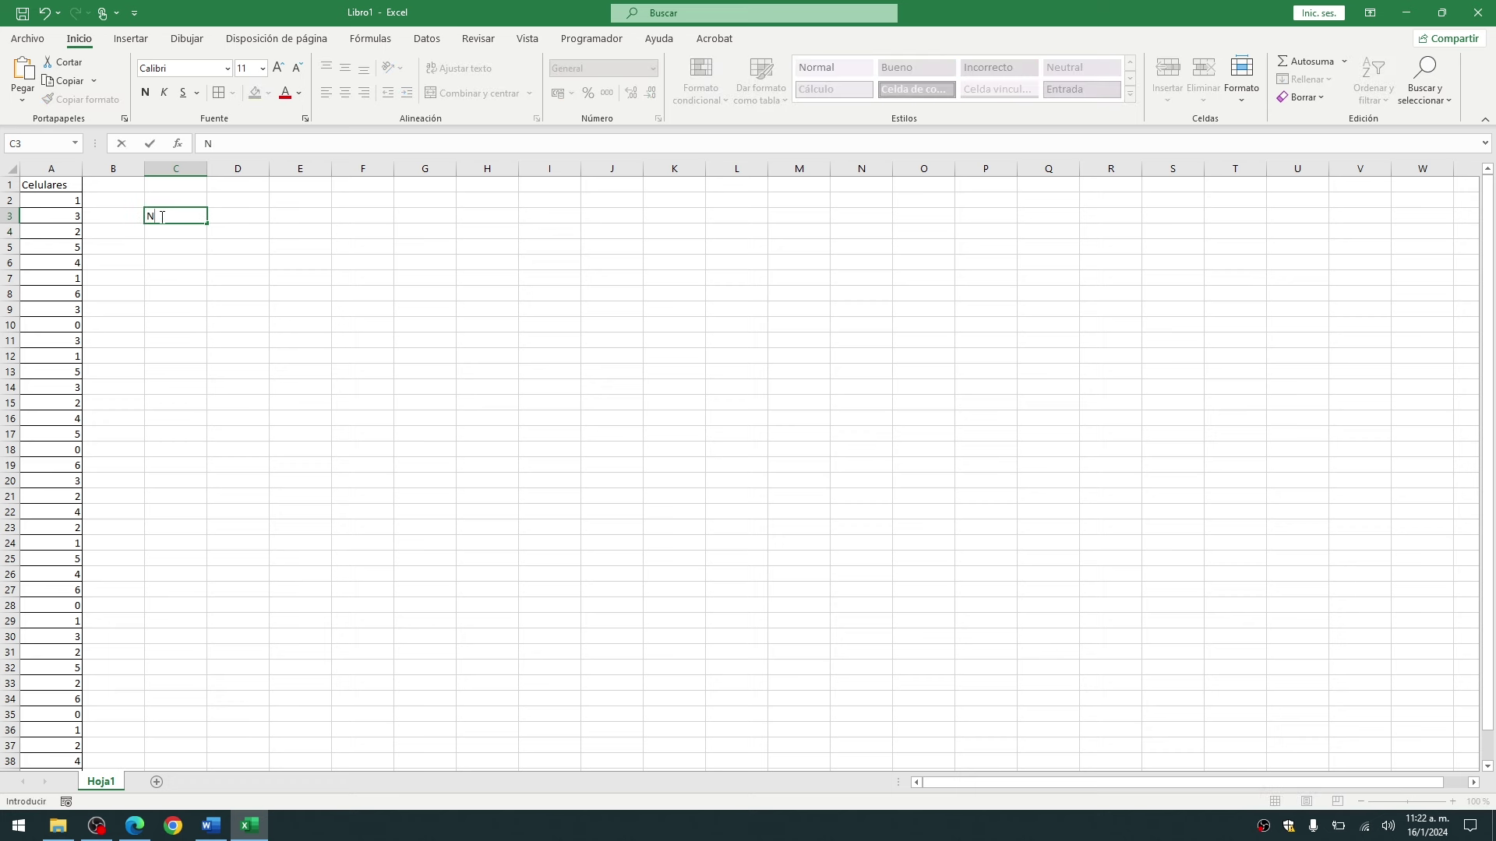
{"action": "key", "text": "Return"}
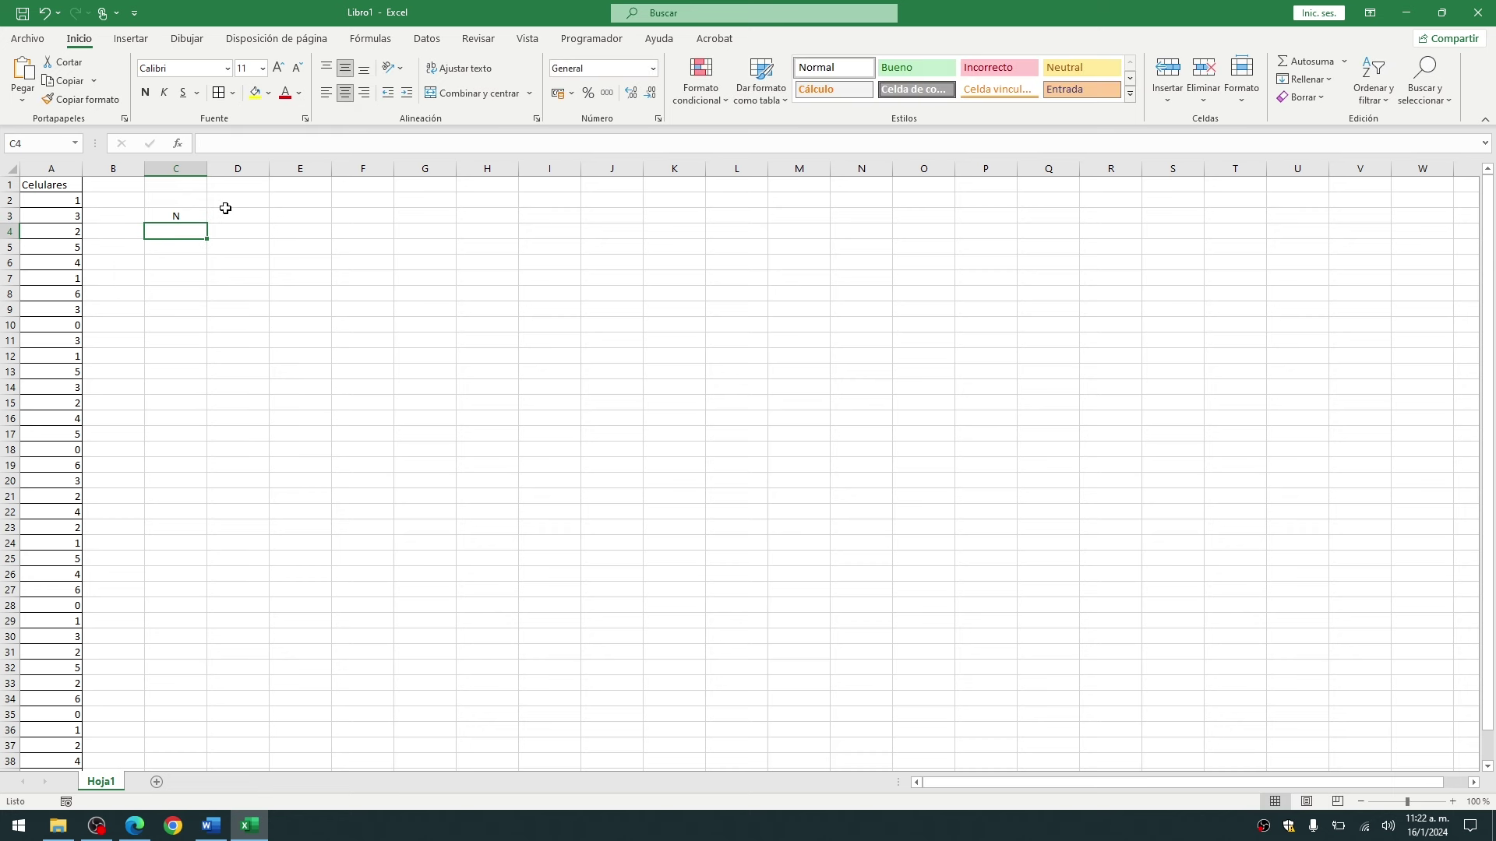
{"action": "type", "text": "Min"}
{"action": "key", "text": "Return"}
{"action": "type", "text": "Max"}
- Give the N, Min, Max labels the light-blue 20% - Énfasis1 cell style
{"action": "left_click_drag", "start_coordinate": [175, 216], "coordinate": [175, 247]}
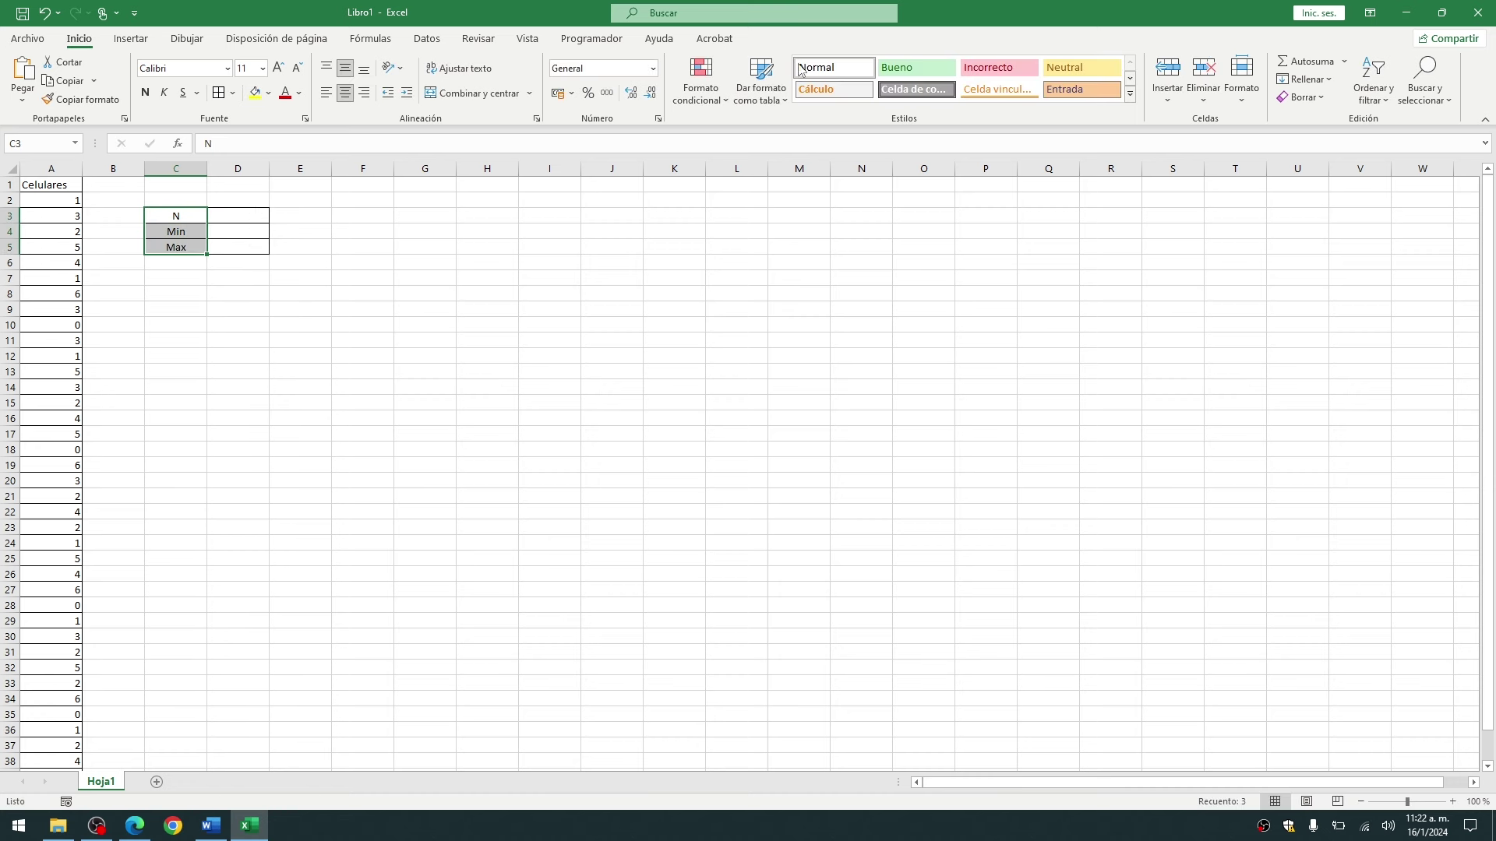
{"action": "left_click", "coordinate": [1130, 93]}
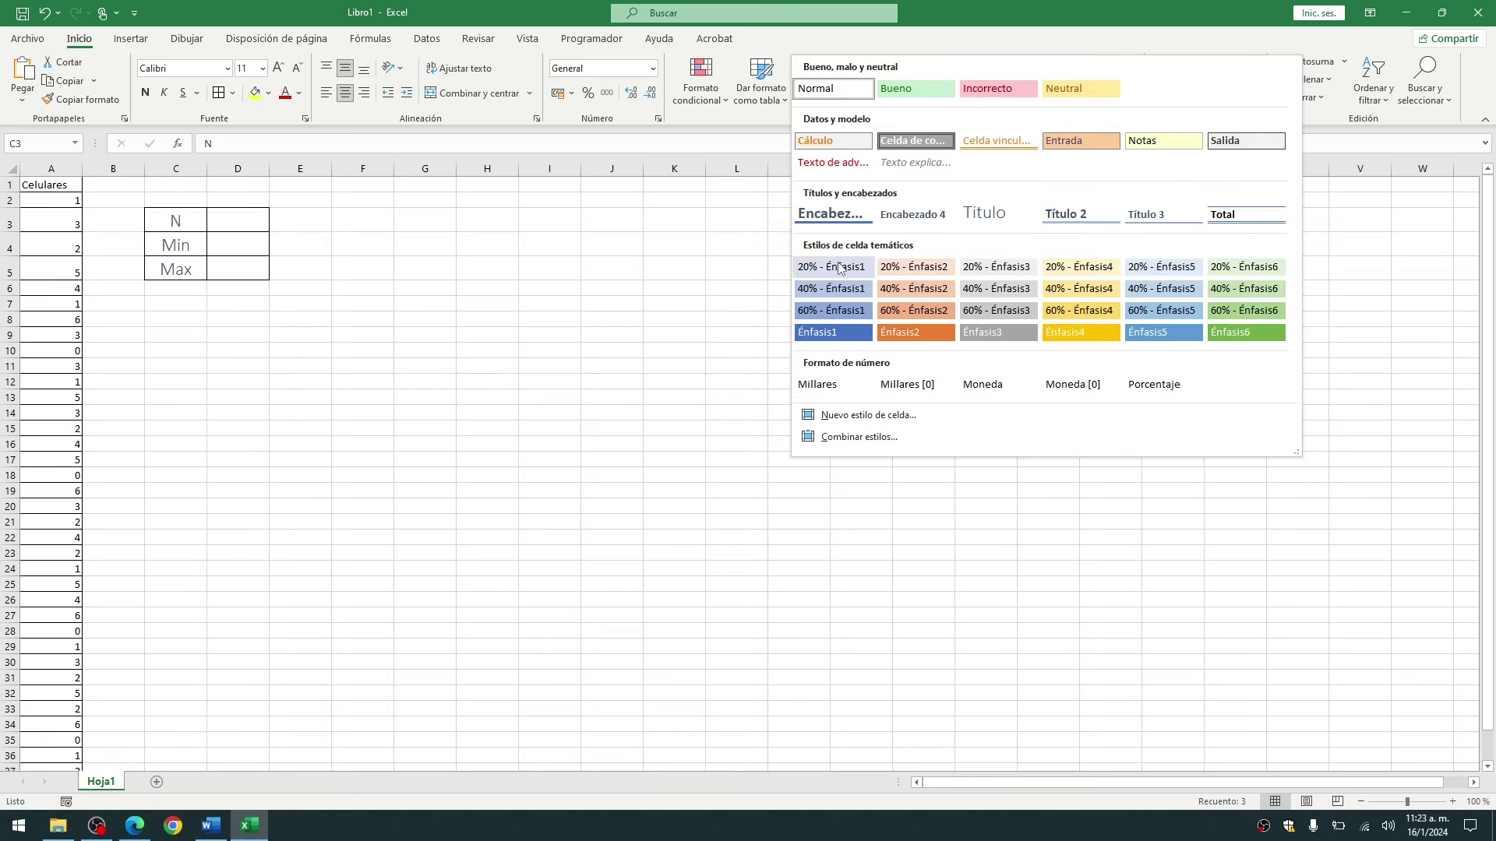
{"action": "left_click", "coordinate": [834, 264]}
{"action": "mouse_move", "coordinate": [360, 218]}
{"action": "left_mouse_down"}
{"action": "mouse_move", "coordinate": [370, 238]}
{"action": "mouse_move", "coordinate": [502, 282]}
{"action": "left_mouse_up"}
{"action": "scroll", "coordinate": [379, 306], "scroll_direction": "up", "scroll_amount": 1}
{"action": "scroll", "coordinate": [379, 305], "scroll_direction": "up", "scroll_amount": 4}
{"action": "scroll", "coordinate": [538, 327], "scroll_direction": "up", "scroll_amount": 1}
{"action": "left_click", "coordinate": [622, 261]}
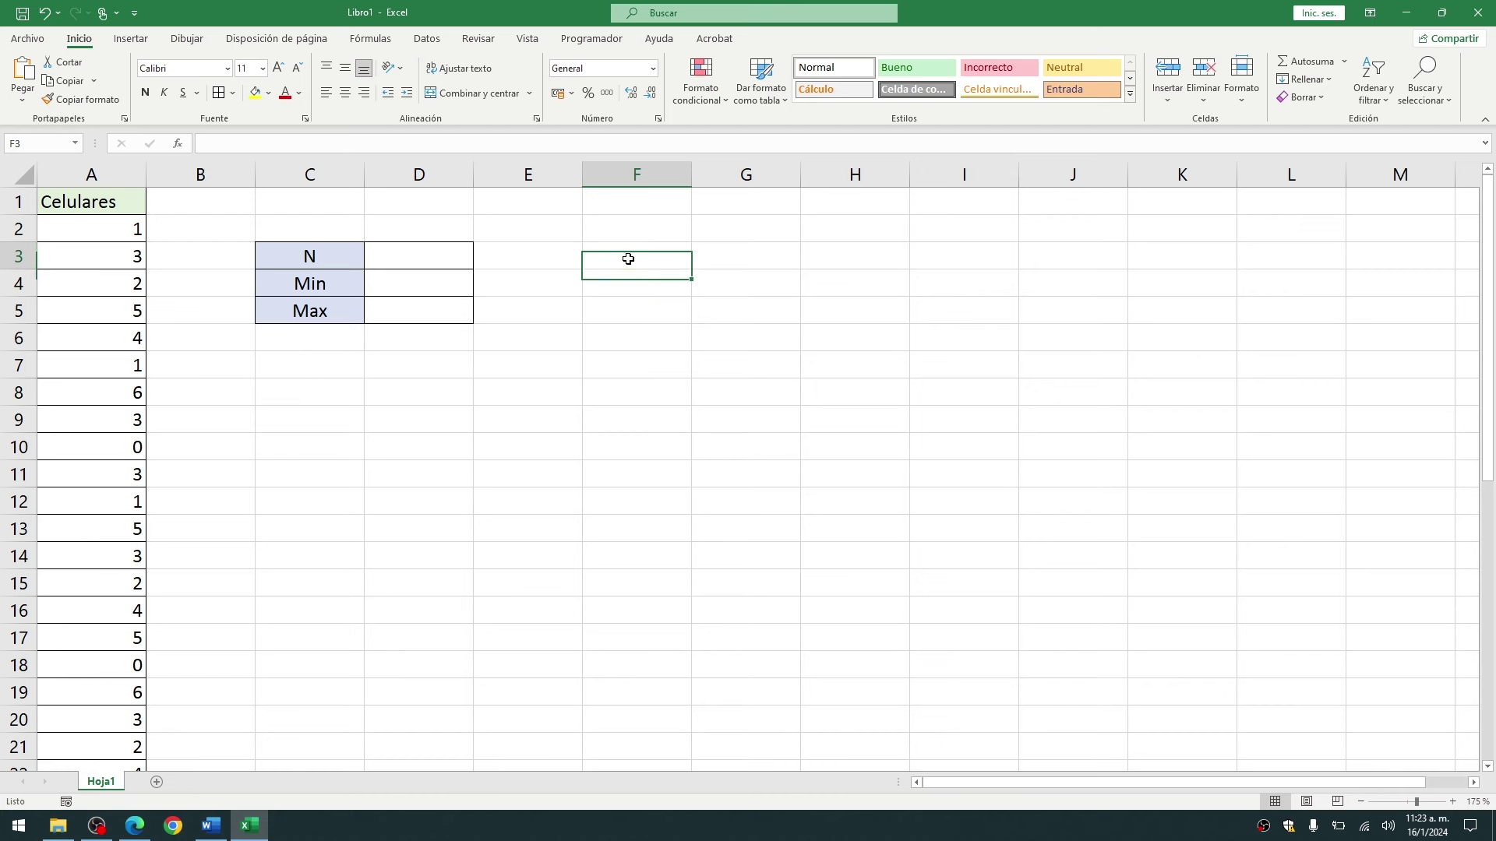
- Border F3:J5 and merge each header column across rows 3–5
{"action": "left_click_drag", "start_coordinate": [628, 259], "coordinate": [1036, 306]}
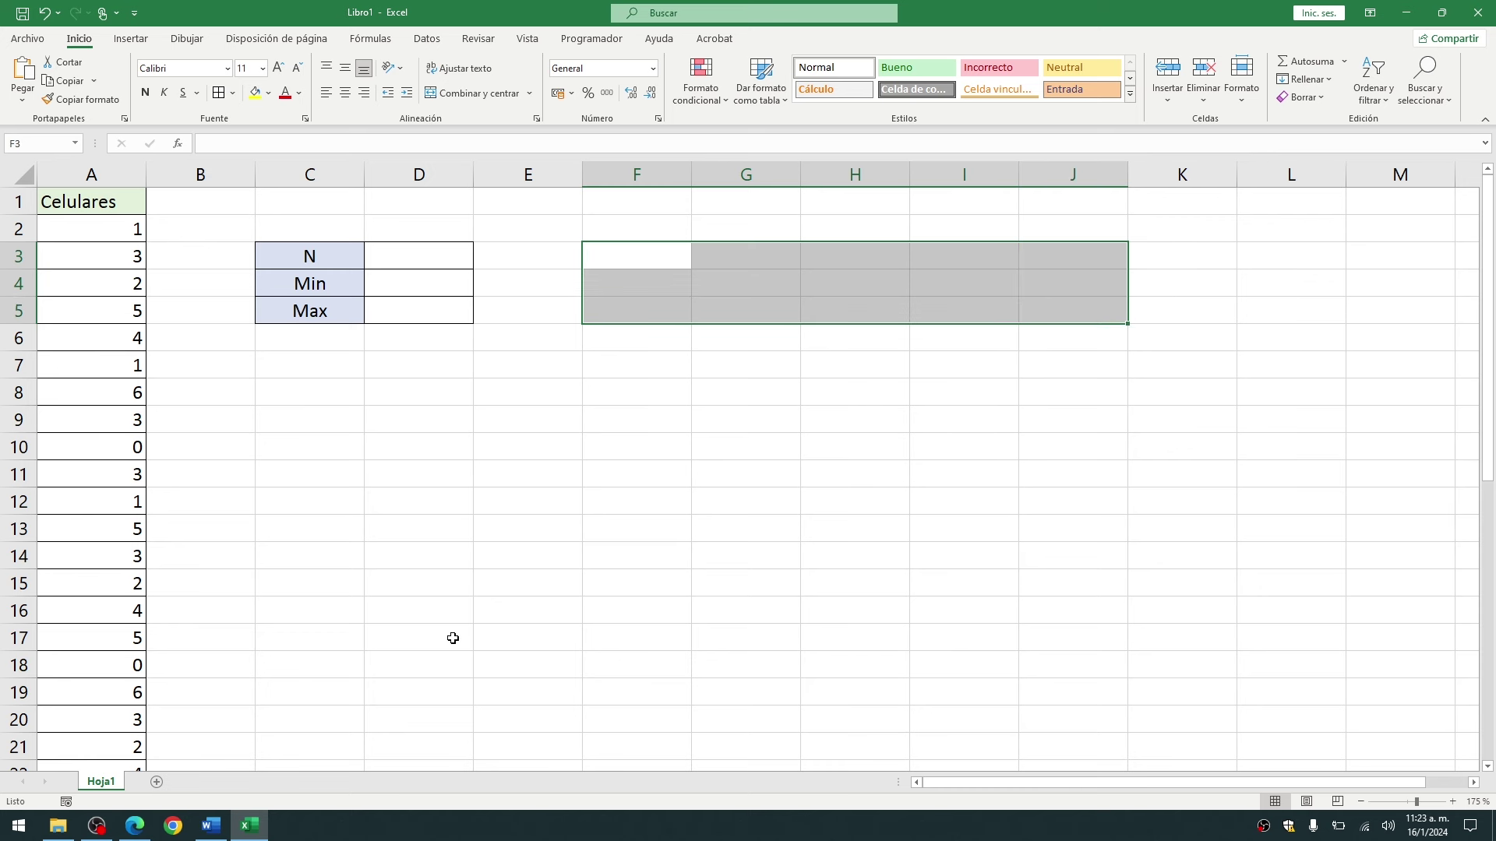
{"action": "left_click", "coordinate": [219, 95]}
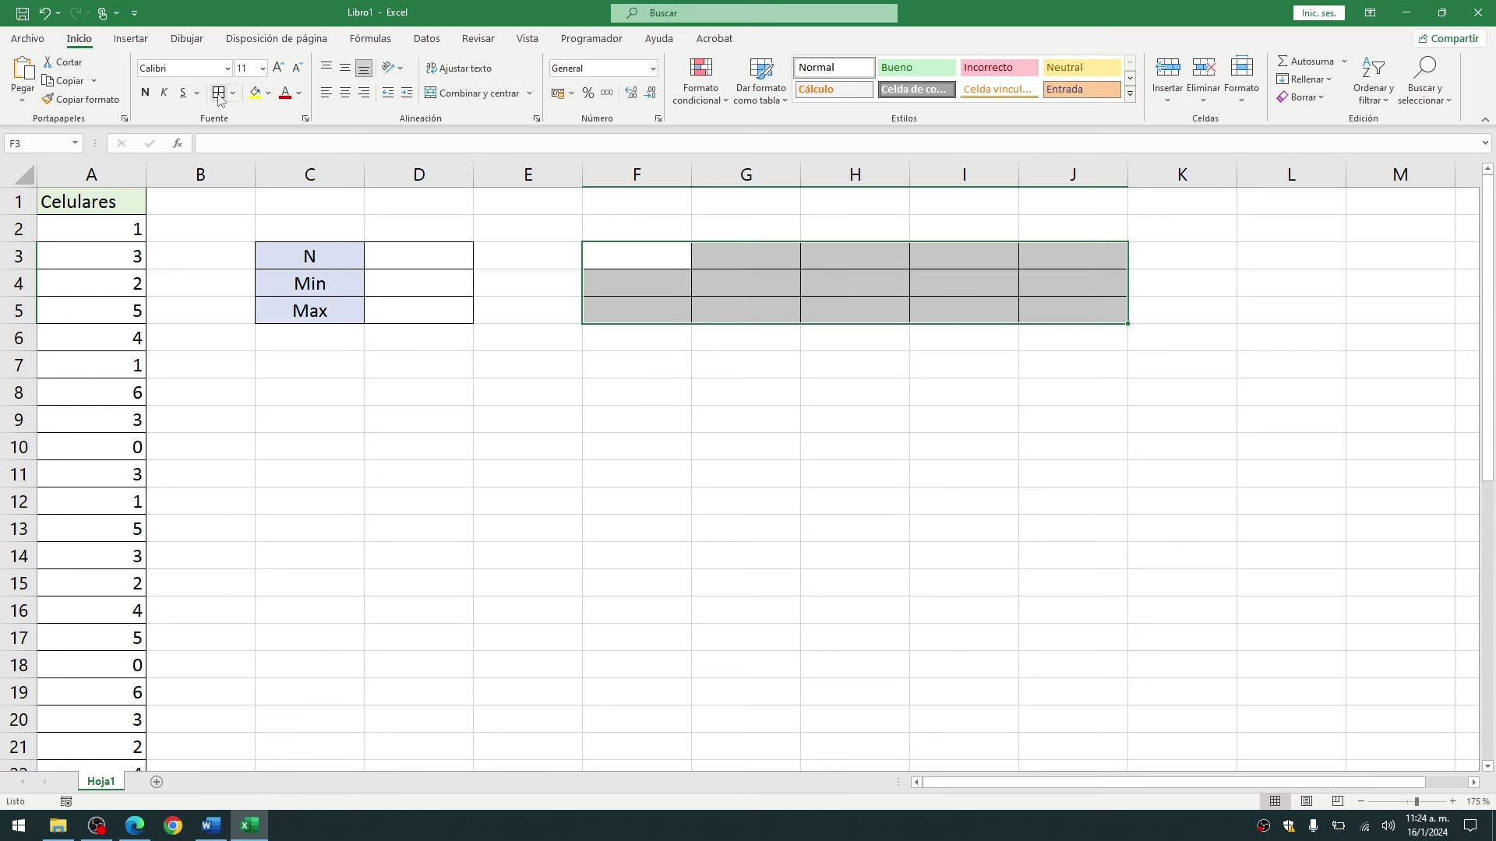
{"action": "left_click_drag", "start_coordinate": [636, 256], "coordinate": [637, 307]}
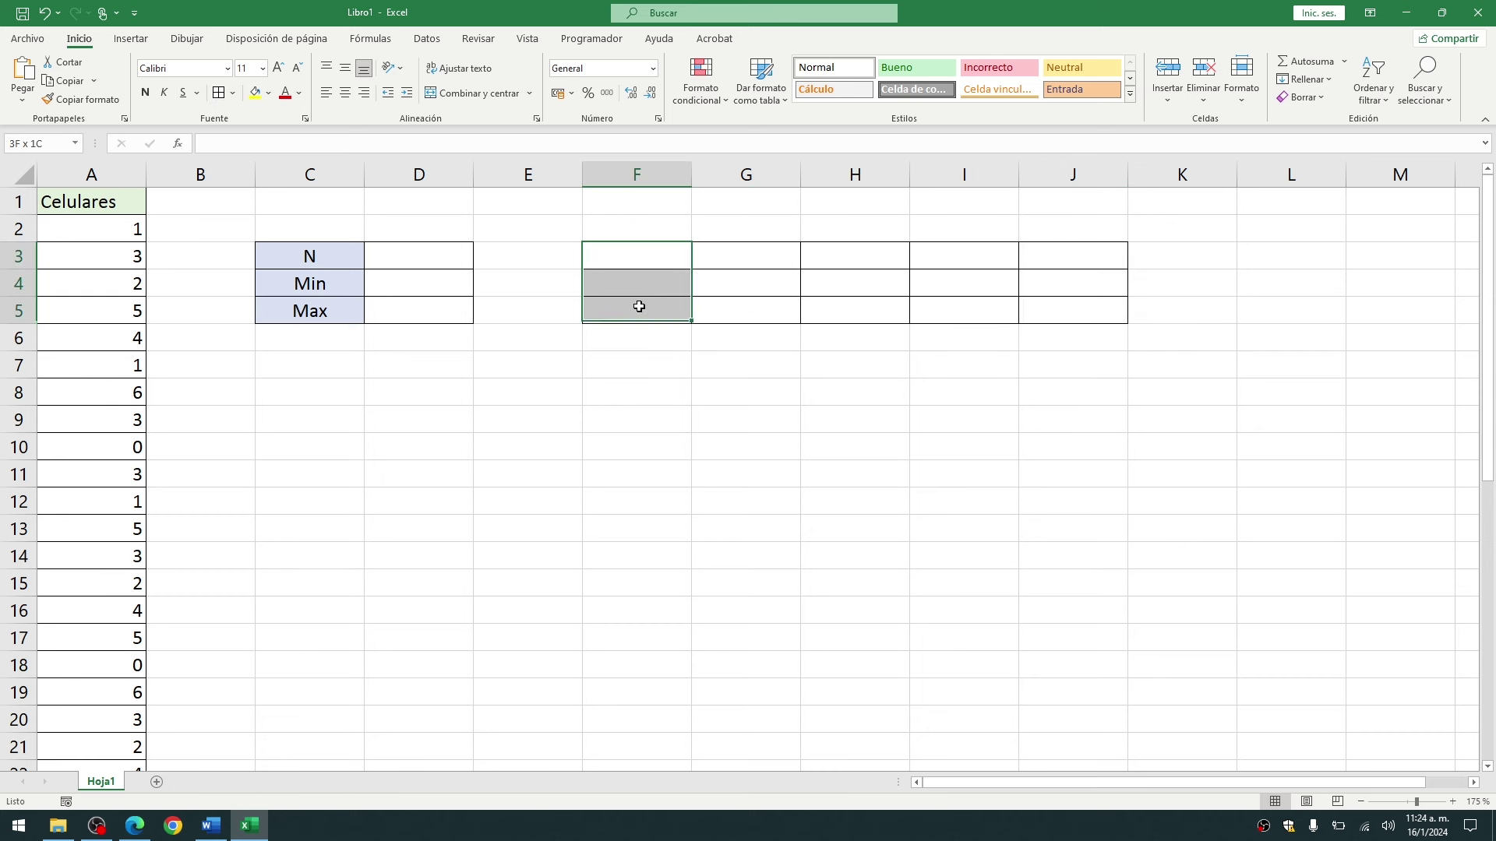
{"action": "left_click", "coordinate": [529, 93]}
{"action": "left_click", "coordinate": [467, 154]}
{"action": "left_click", "coordinate": [733, 275]}
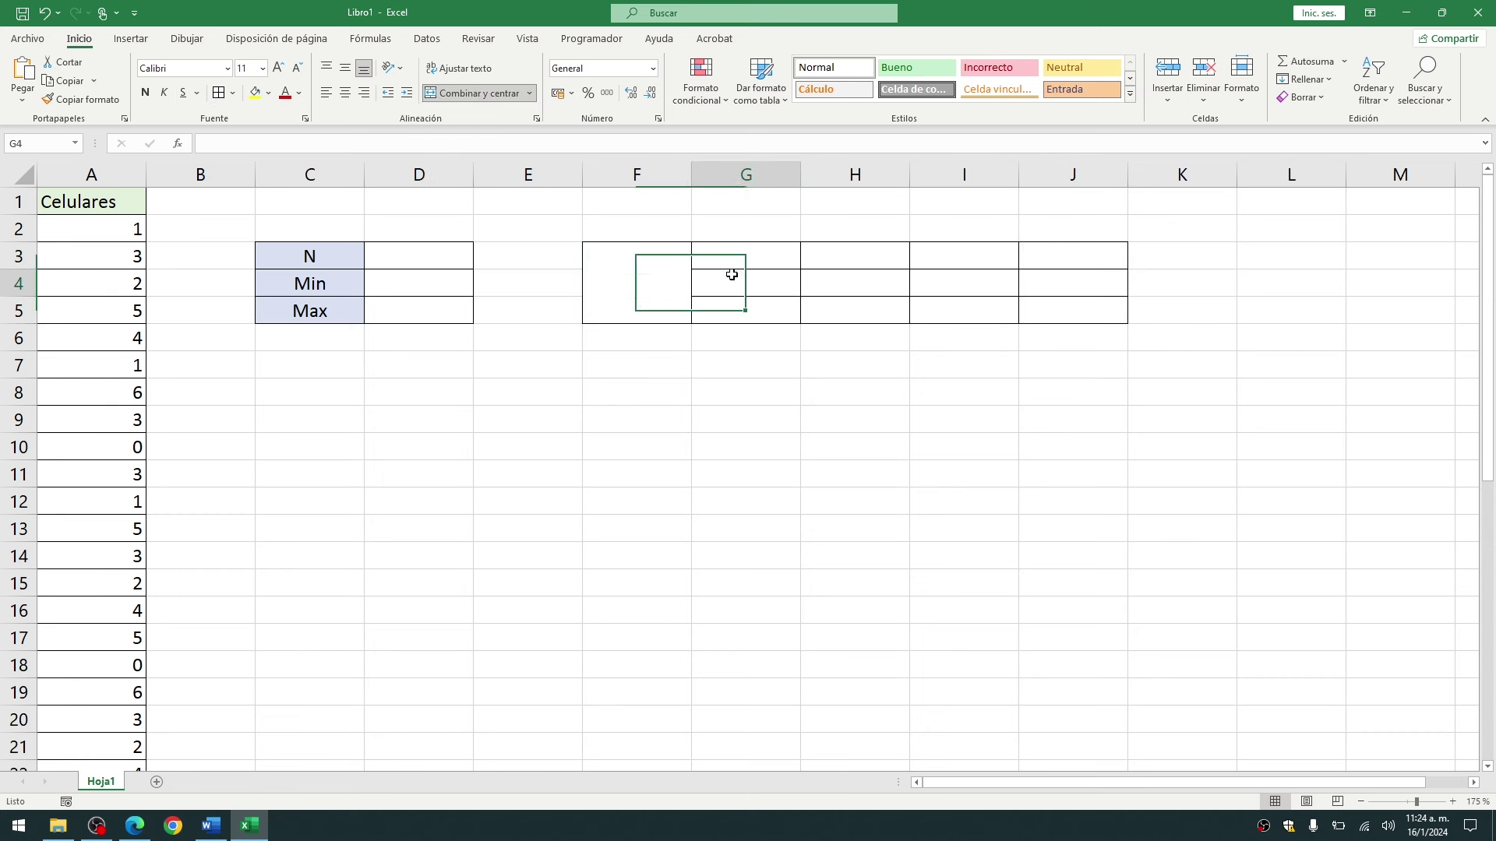
{"action": "left_click_drag", "start_coordinate": [732, 265], "coordinate": [732, 308]}
{"action": "left_click_drag", "start_coordinate": [853, 257], "coordinate": [853, 308]}
{"action": "left_click", "coordinate": [472, 92]}
- Apply the blue Énfasis5 cell style to the F3:J5 header block
{"action": "left_click", "coordinate": [623, 273]}
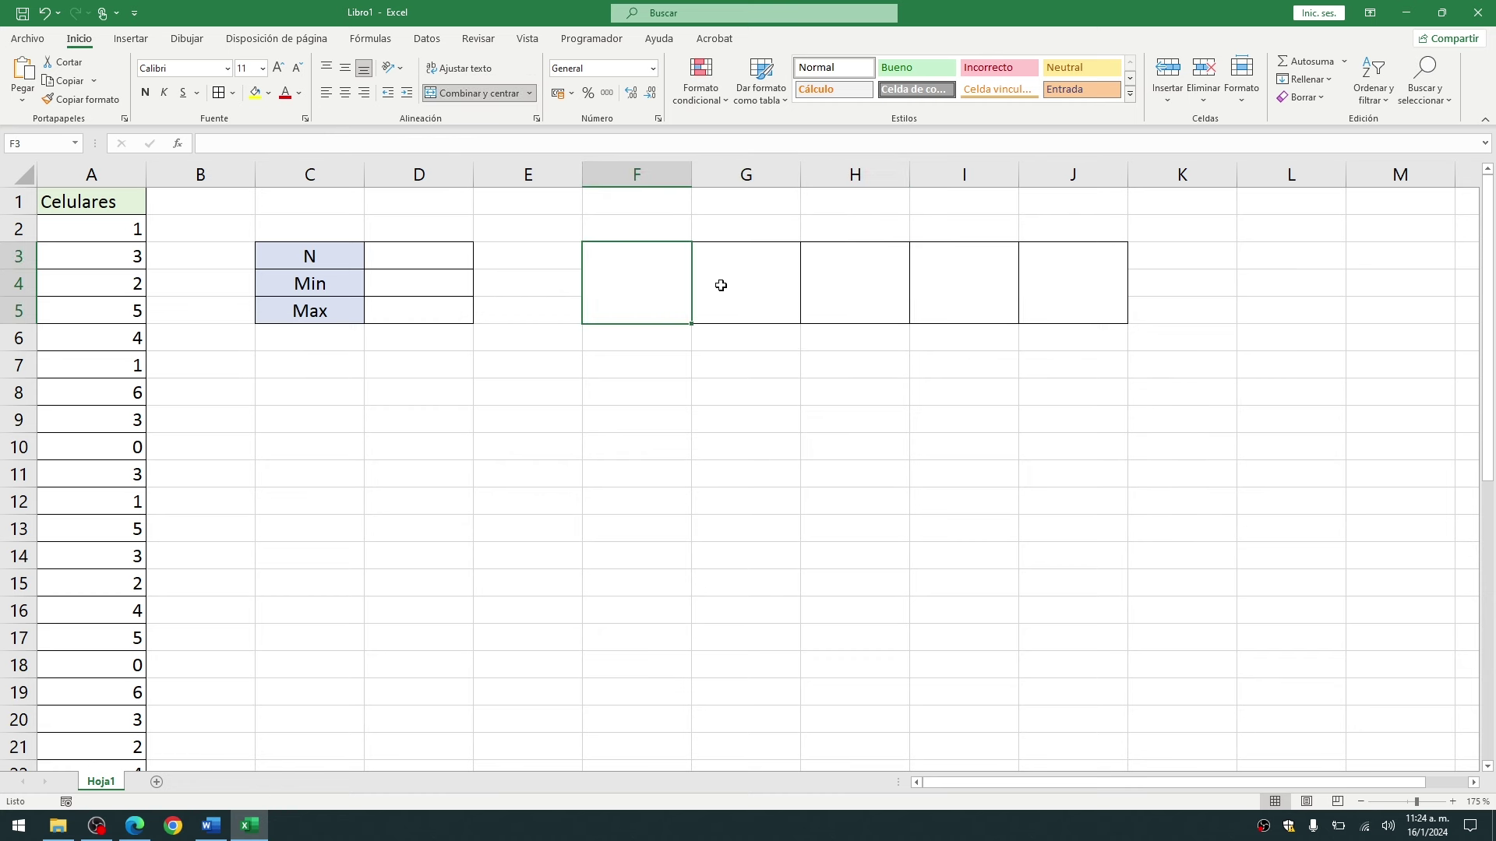
{"action": "left_click", "coordinate": [1061, 281], "text": "shift"}
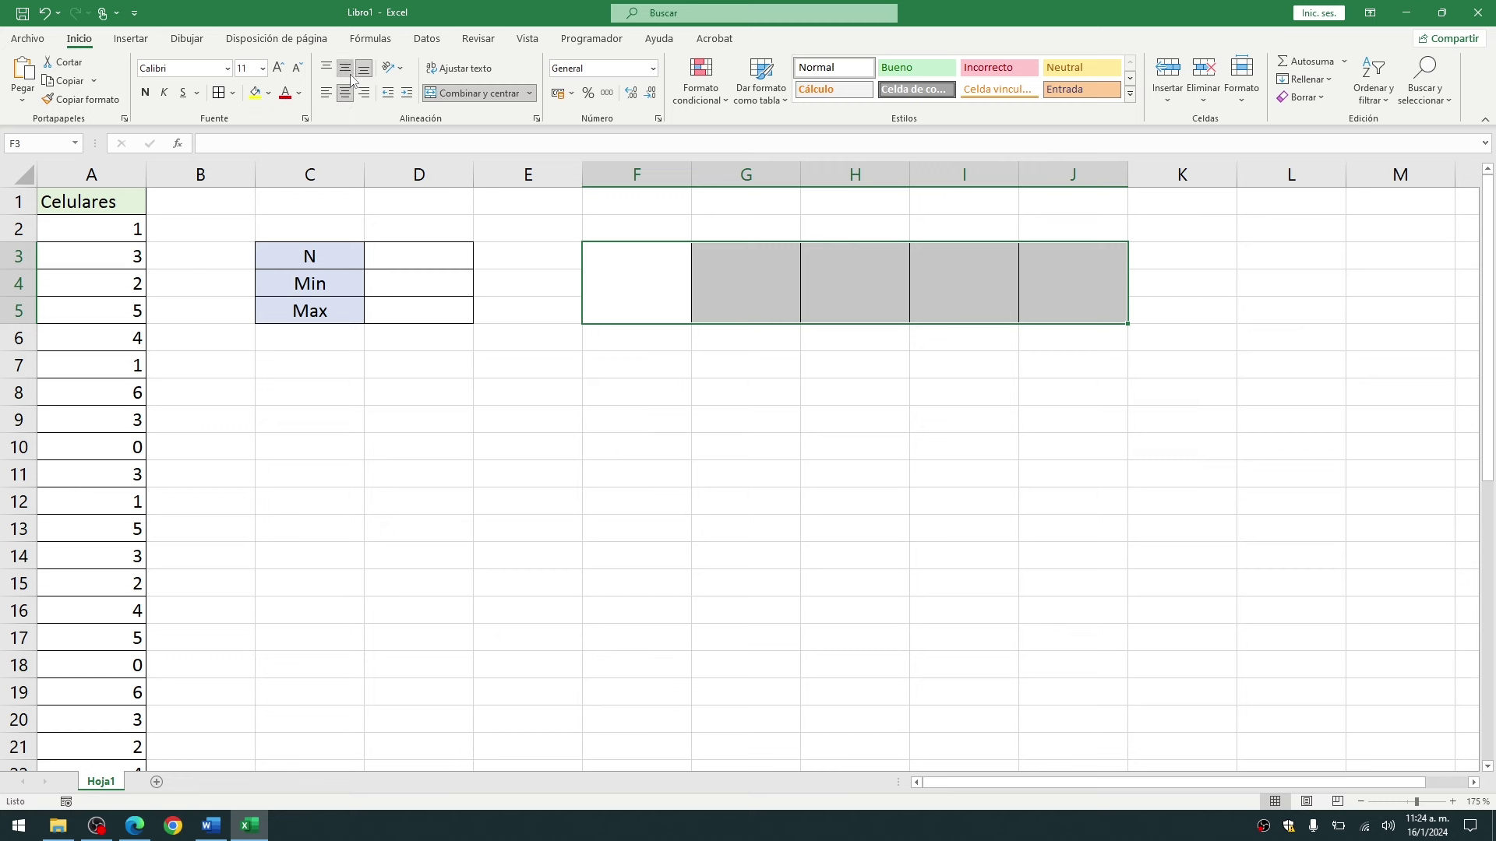
{"action": "left_click", "coordinate": [1130, 94]}
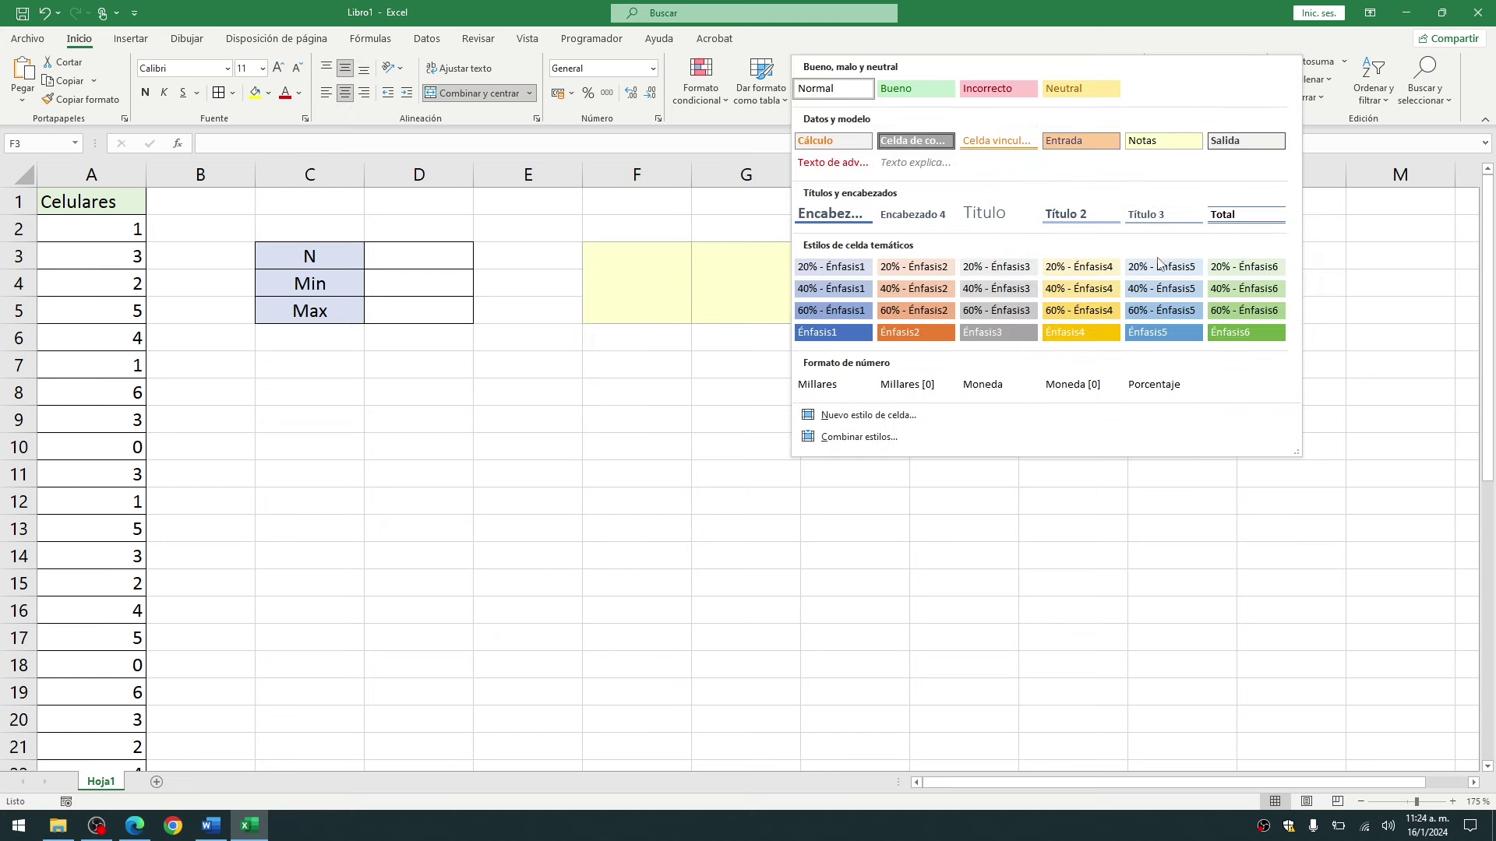
{"action": "left_click", "coordinate": [1161, 332]}
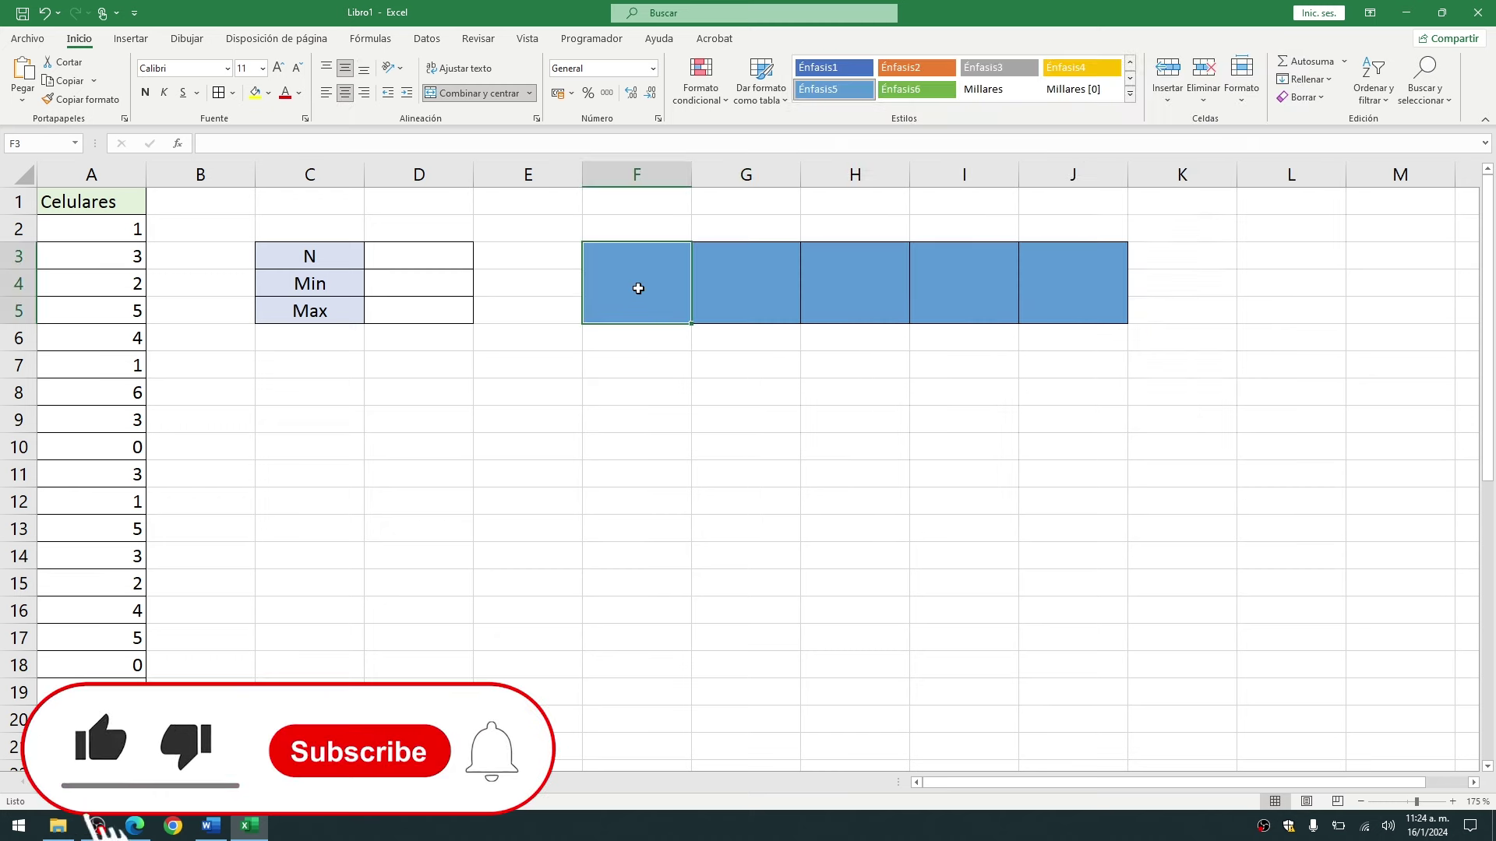
- Put the 'Valores que toma la variable' header in the merged F3:F5 cell
{"action": "type", "text": "Valores que"}
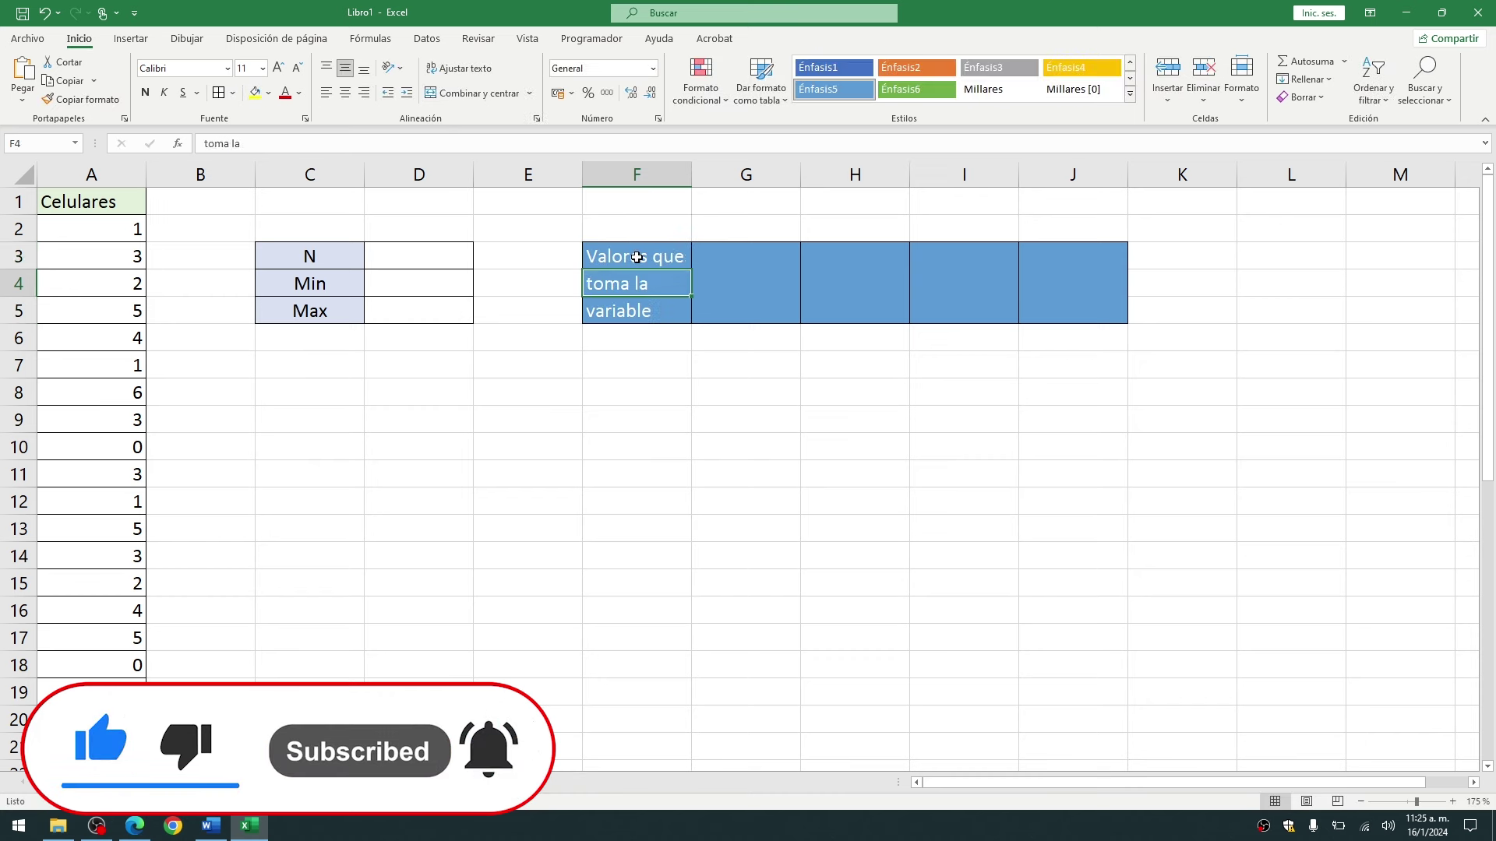
{"action": "left_click_drag", "start_coordinate": [636, 257], "coordinate": [636, 310]}
{"action": "left_click", "coordinate": [478, 93]}
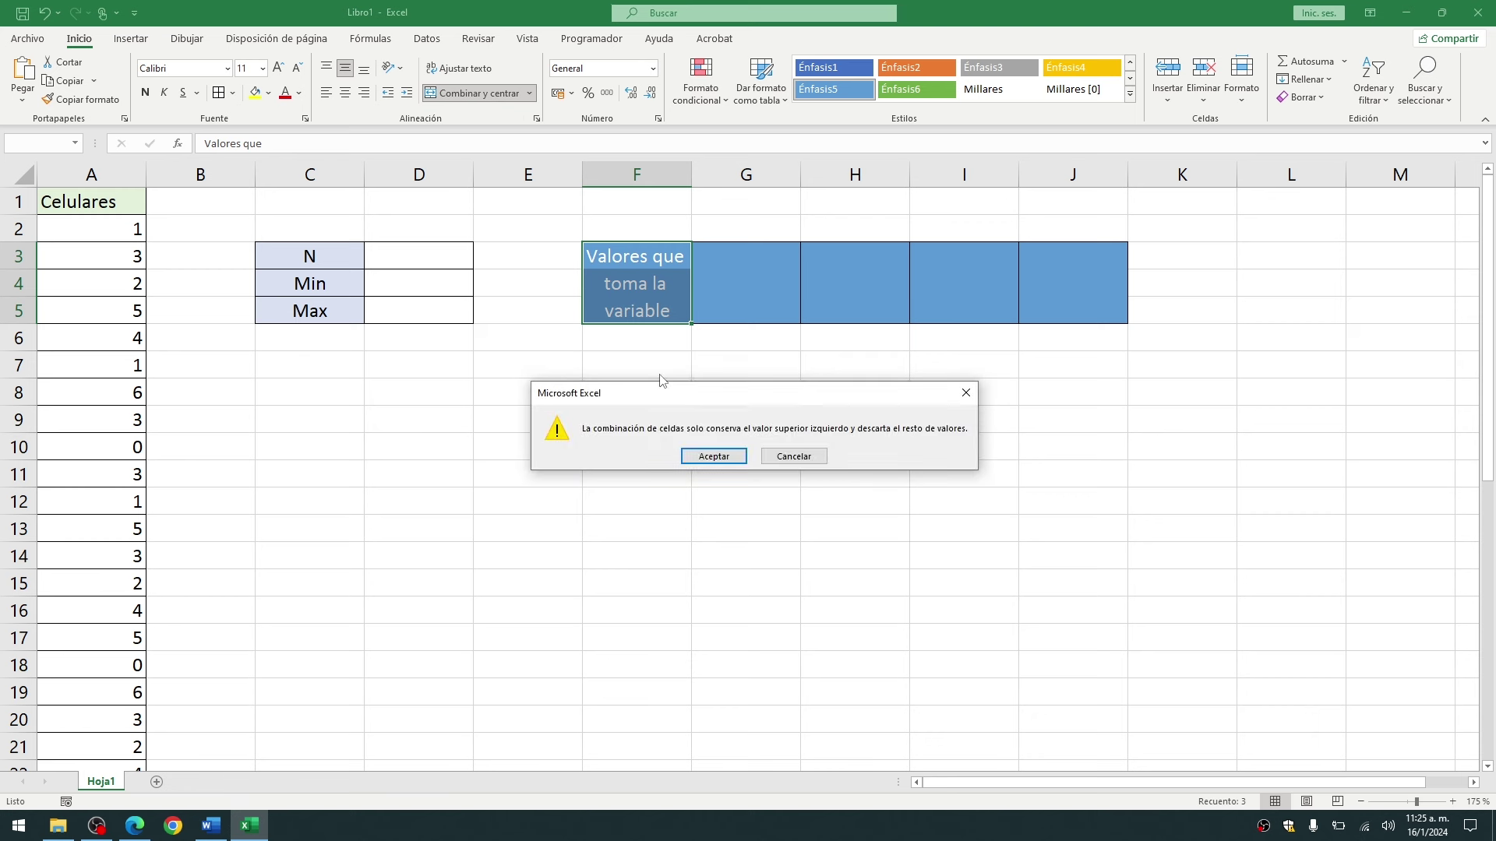
{"action": "left_click", "coordinate": [713, 456]}
{"action": "key", "text": "ctrl+z"}
{"action": "left_click", "coordinate": [637, 447]}
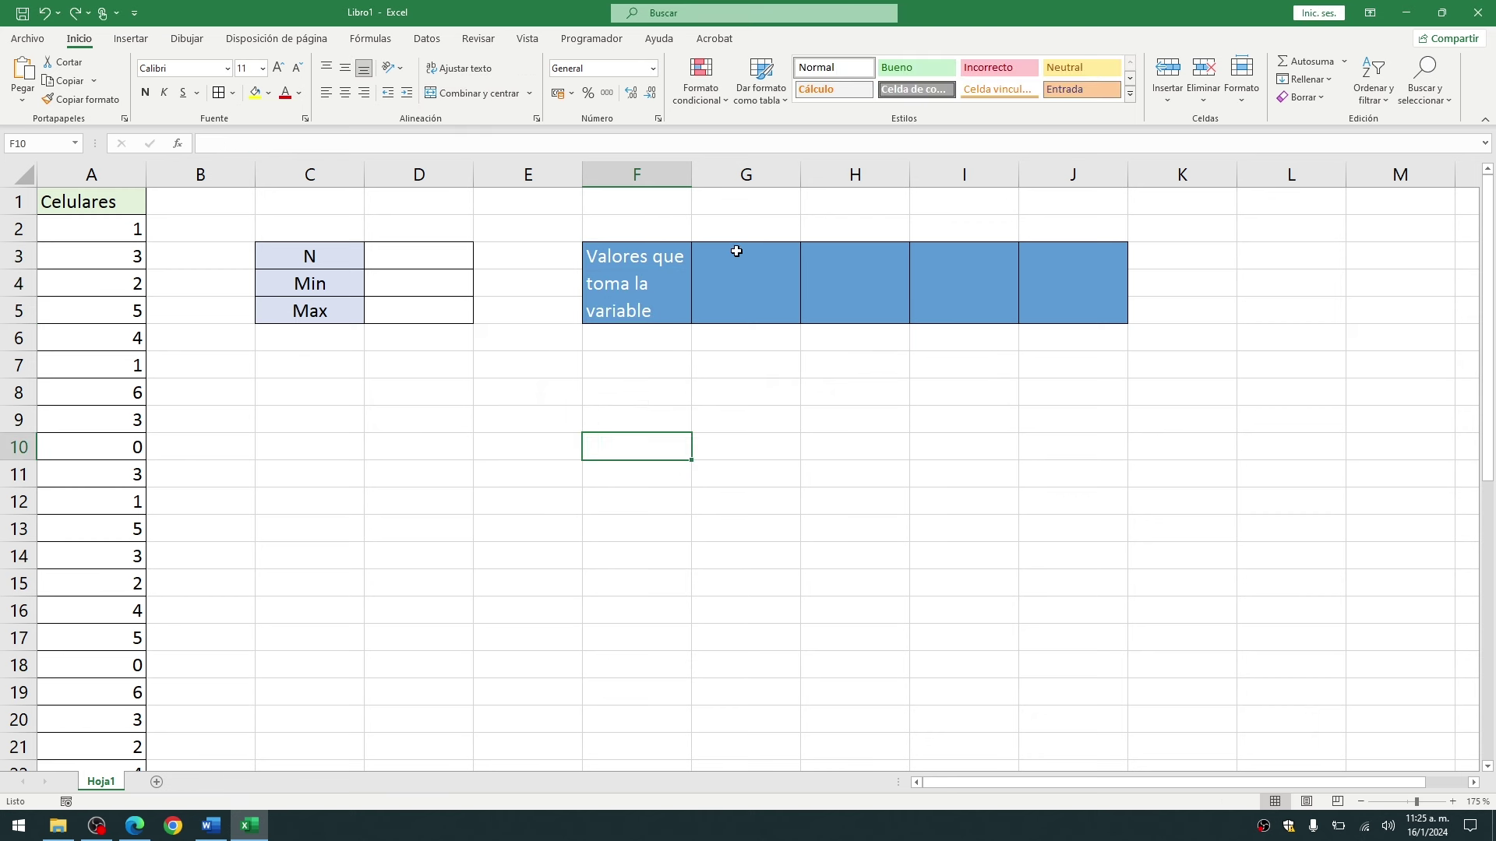
- Enter headers Frecuencia Absoluta, Absoluta Acumulada, Relativa and Relativa Acumulada in G3:J3
{"action": "left_click", "coordinate": [733, 253]}
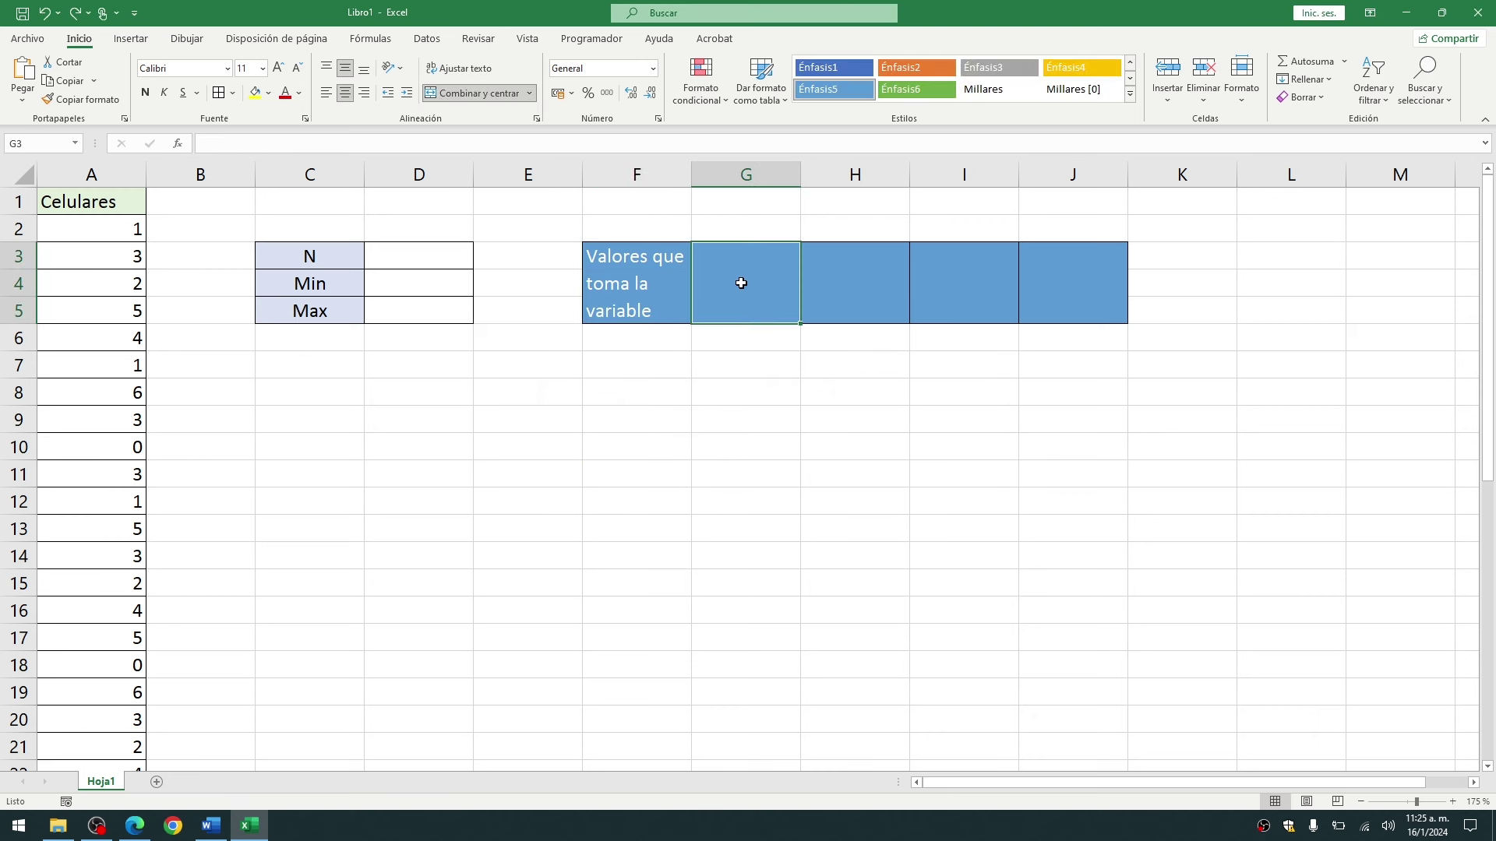
{"action": "type", "text": "Frecuencia Absoluta"}
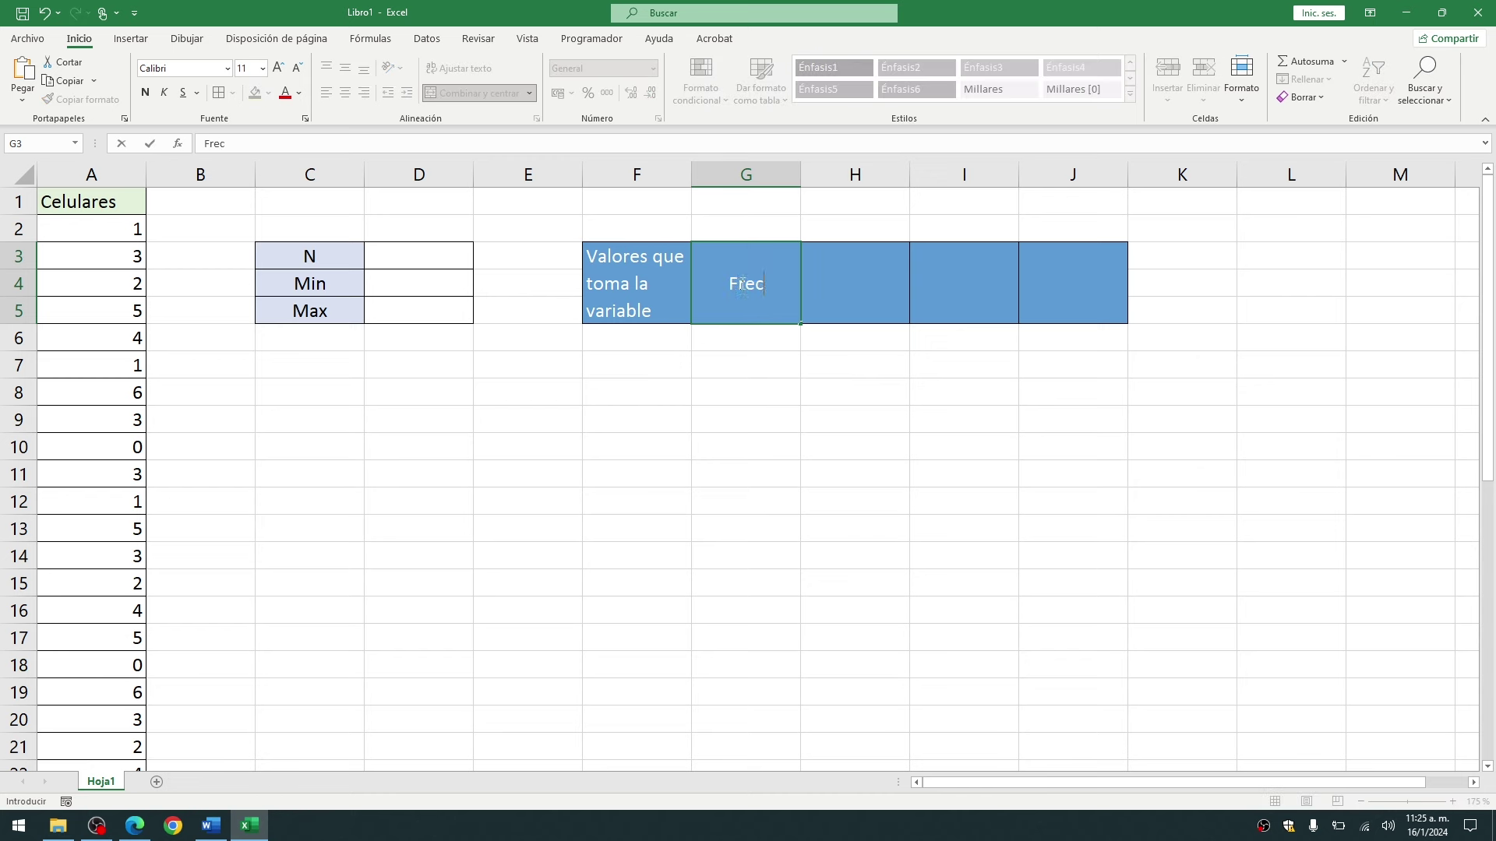
{"action": "key", "text": "Tab"}
{"action": "type", "text": "Frecuencia Absoluta Acumulada"}
{"action": "key", "text": "Tab"}
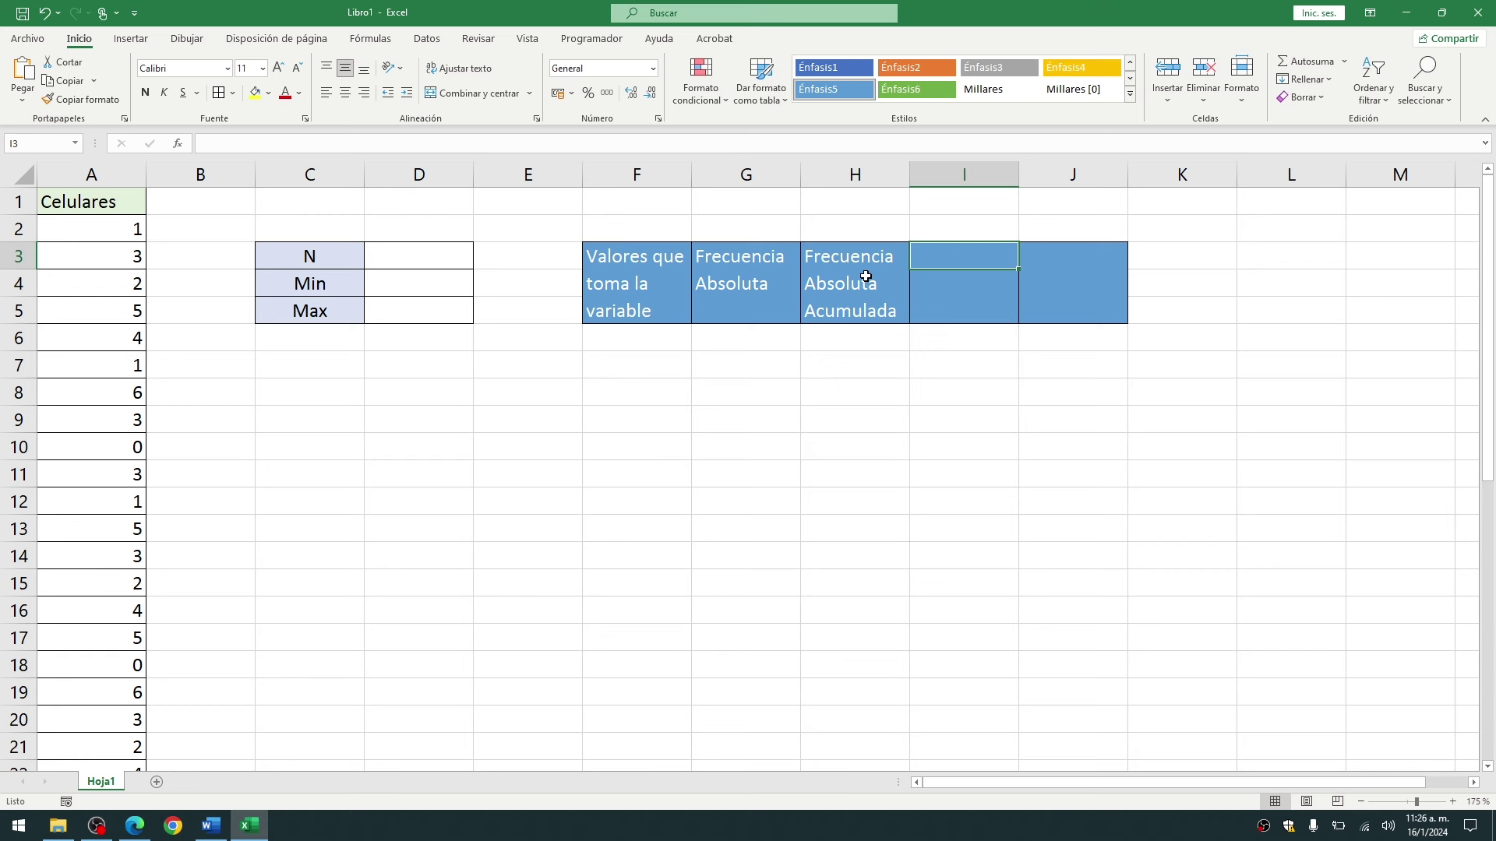
{"action": "type", "text": "Frecuencia Relativa"}
{"action": "key", "text": "Tab"}
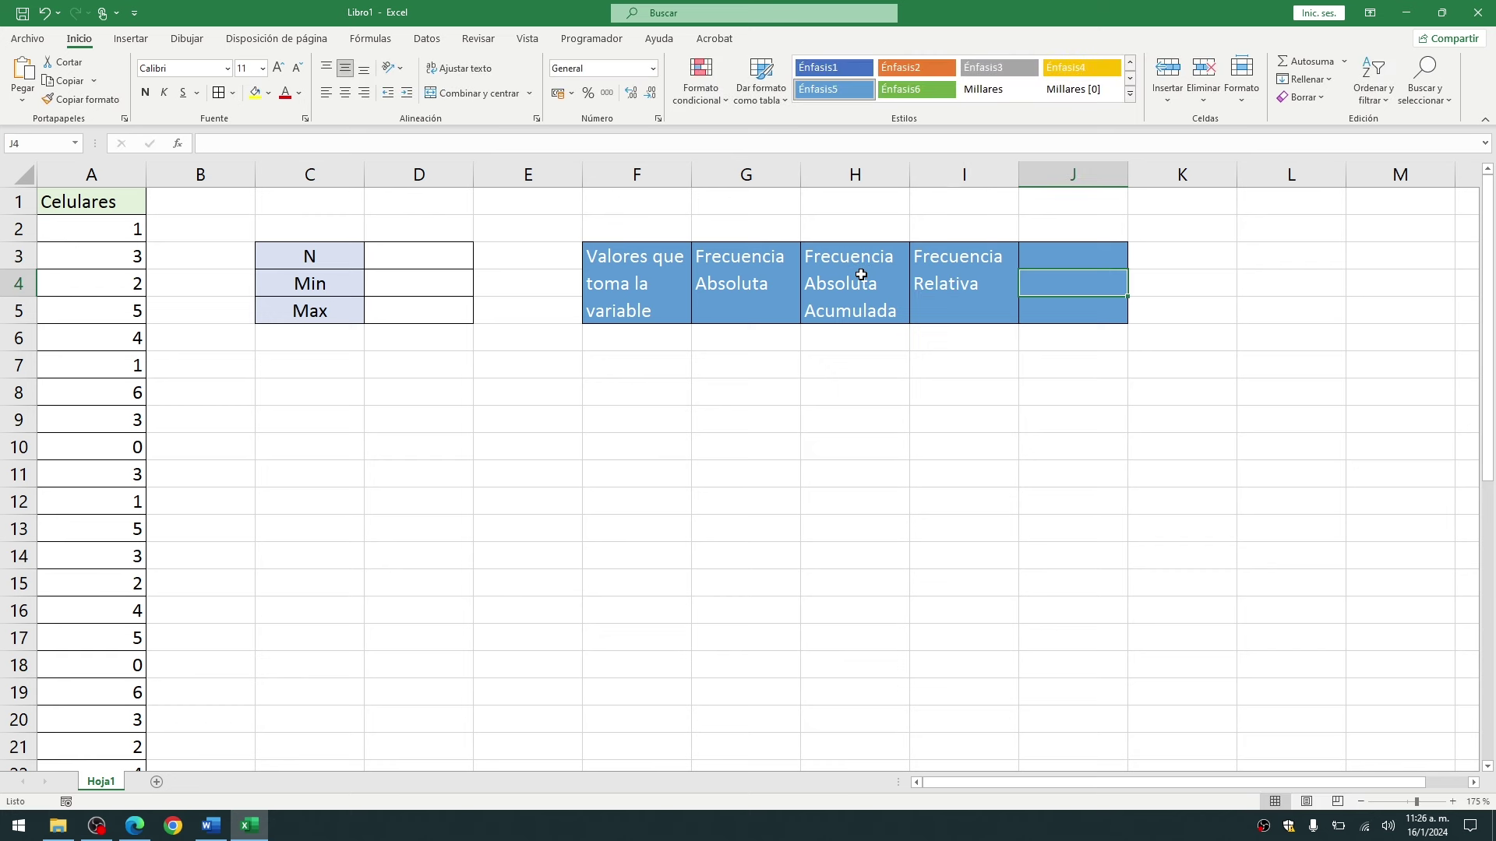
{"action": "key", "text": "Up"}
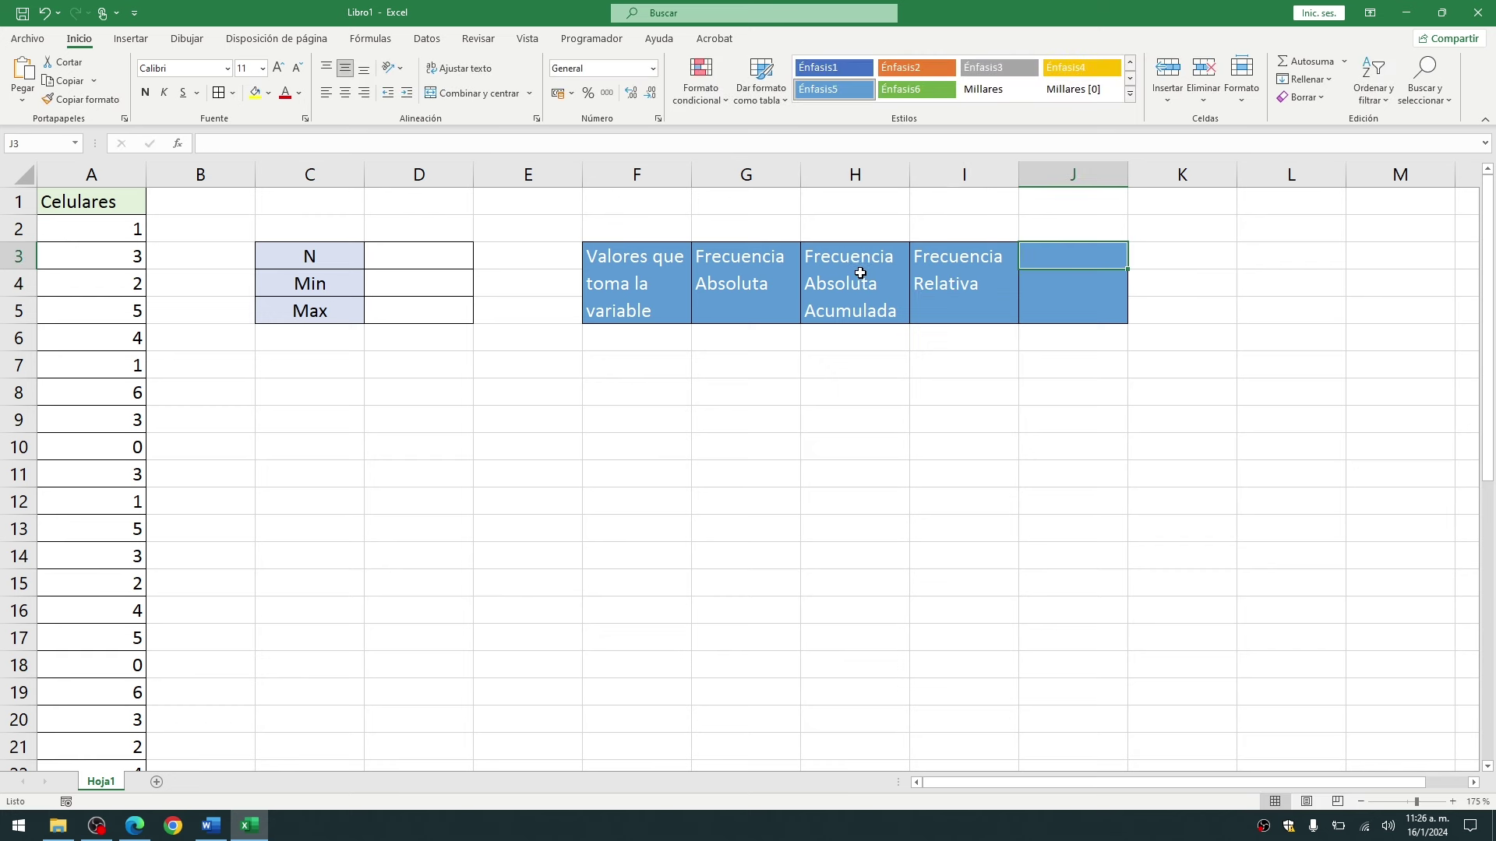
{"action": "left_click", "coordinate": [860, 273], "text": "shift"}
{"action": "type", "text": "Frecuencia Relativa Acumulada"}
{"action": "left_click_drag", "start_coordinate": [860, 273], "coordinate": [467, 258]}
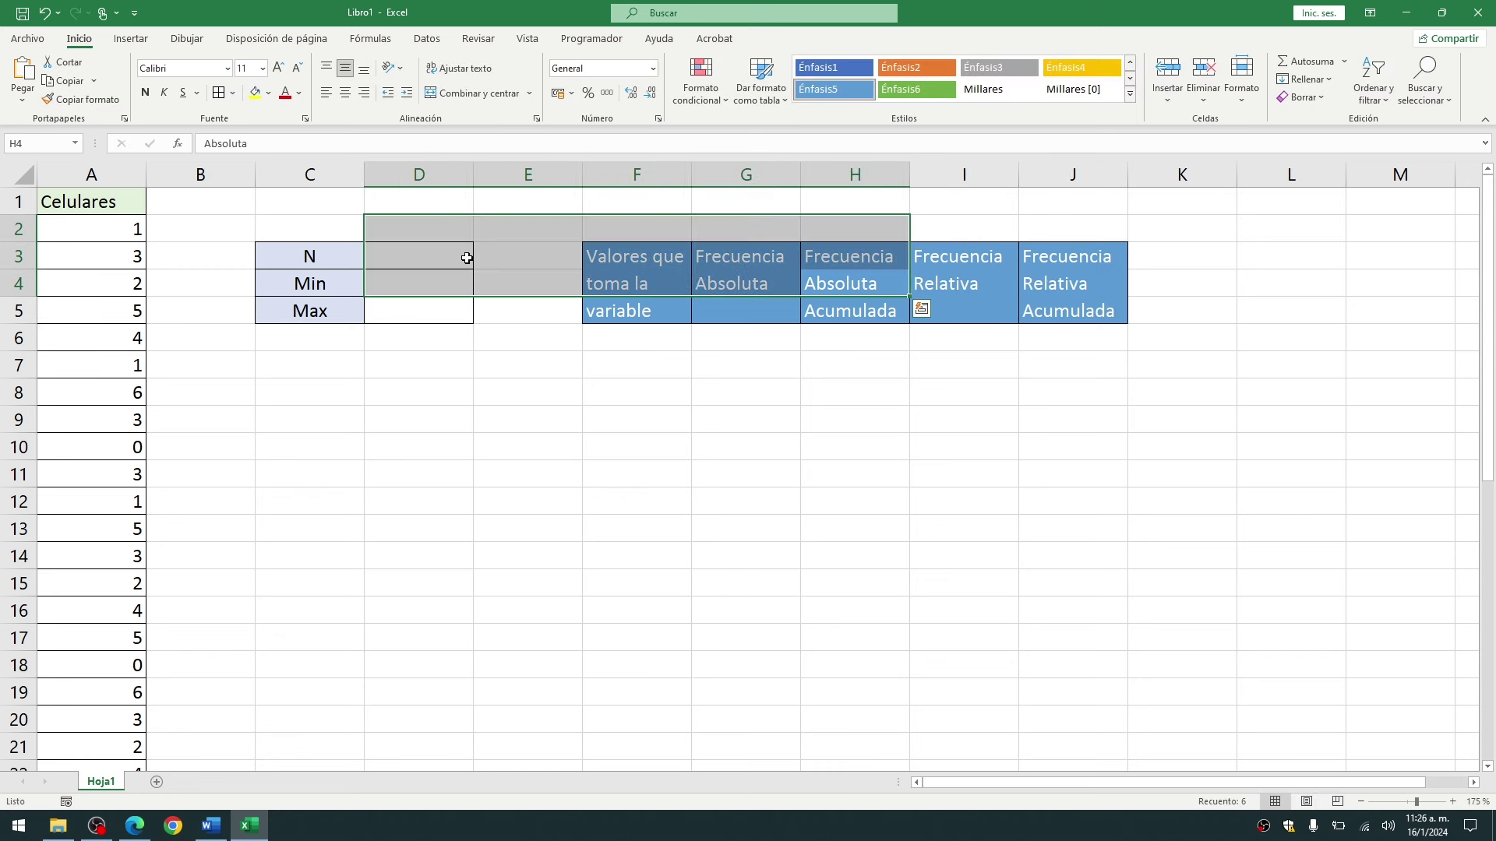
{"action": "left_click", "coordinate": [741, 387]}
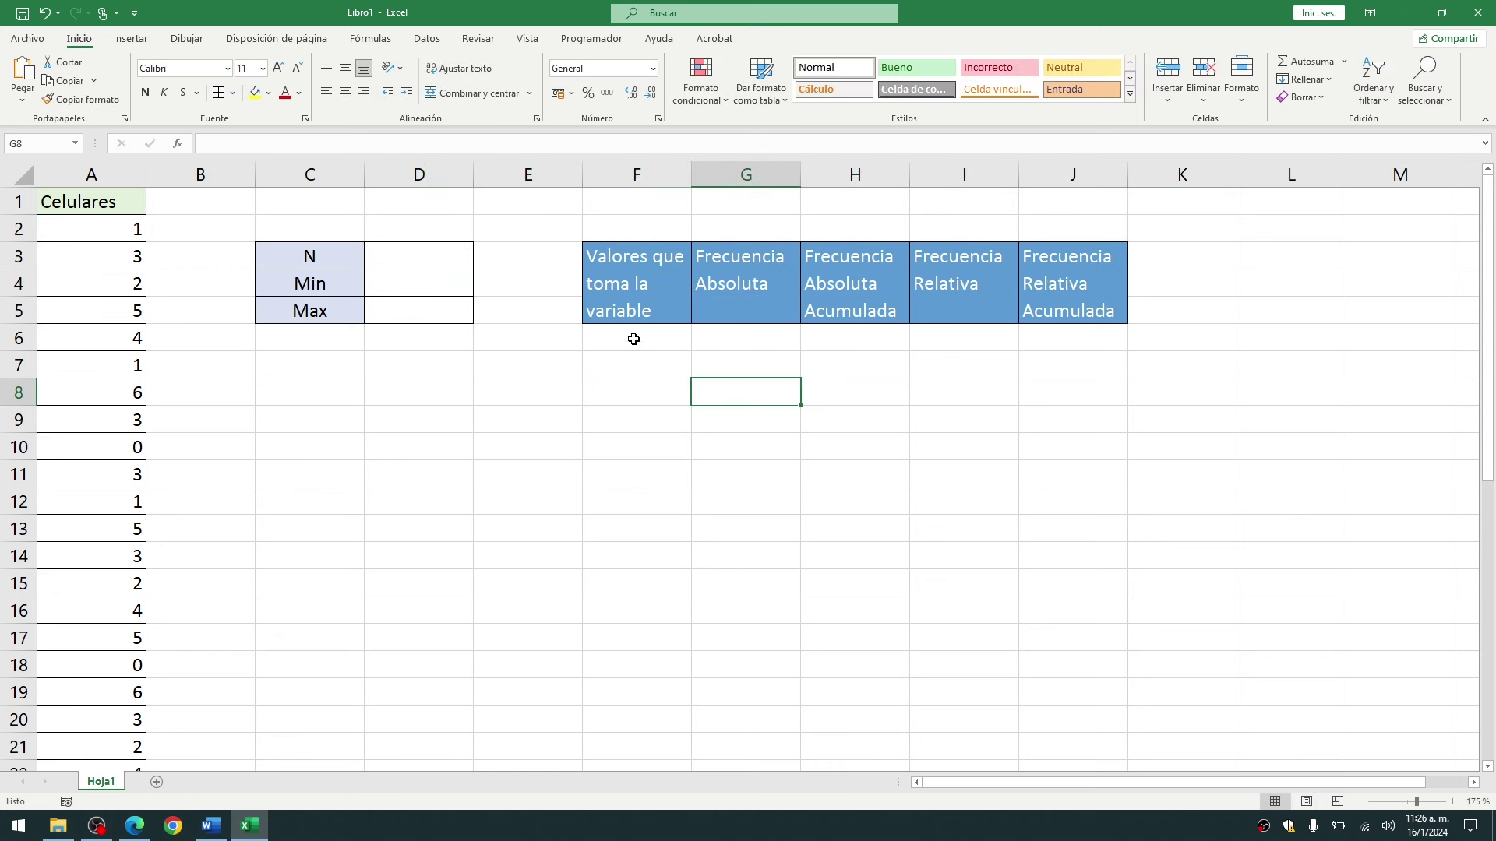
{"action": "mouse_move", "coordinate": [629, 340]}
{"action": "left_mouse_down"}
{"action": "mouse_move", "coordinate": [635, 370]}
{"action": "mouse_move", "coordinate": [634, 347]}
{"action": "mouse_move", "coordinate": [1028, 491]}
{"action": "left_mouse_up"}
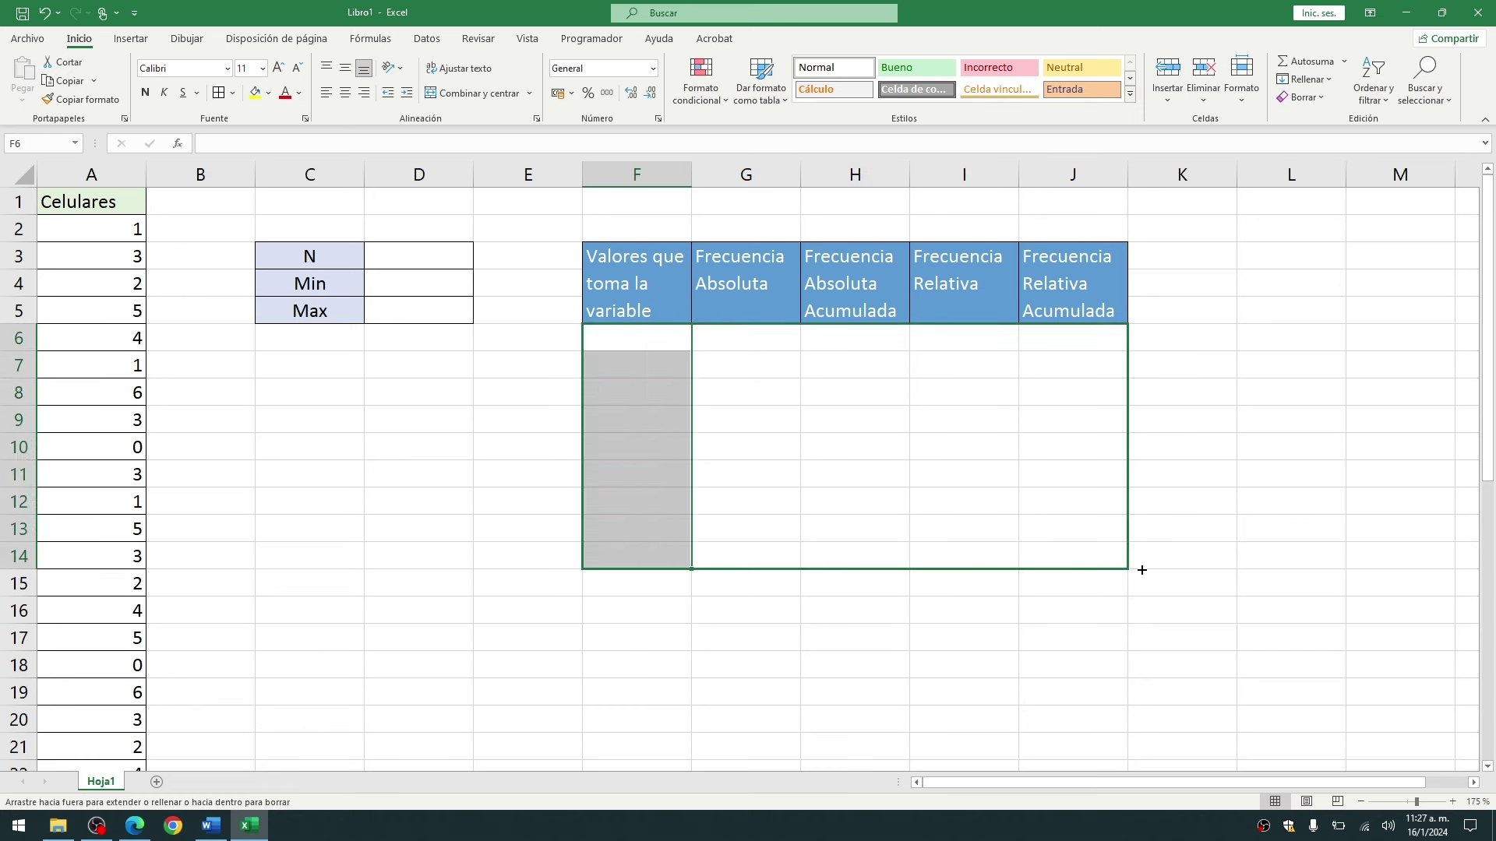
- Apply All Borders to F6:J14 and a blue accent cell style to row F6:J6
{"action": "left_click", "coordinate": [218, 93]}
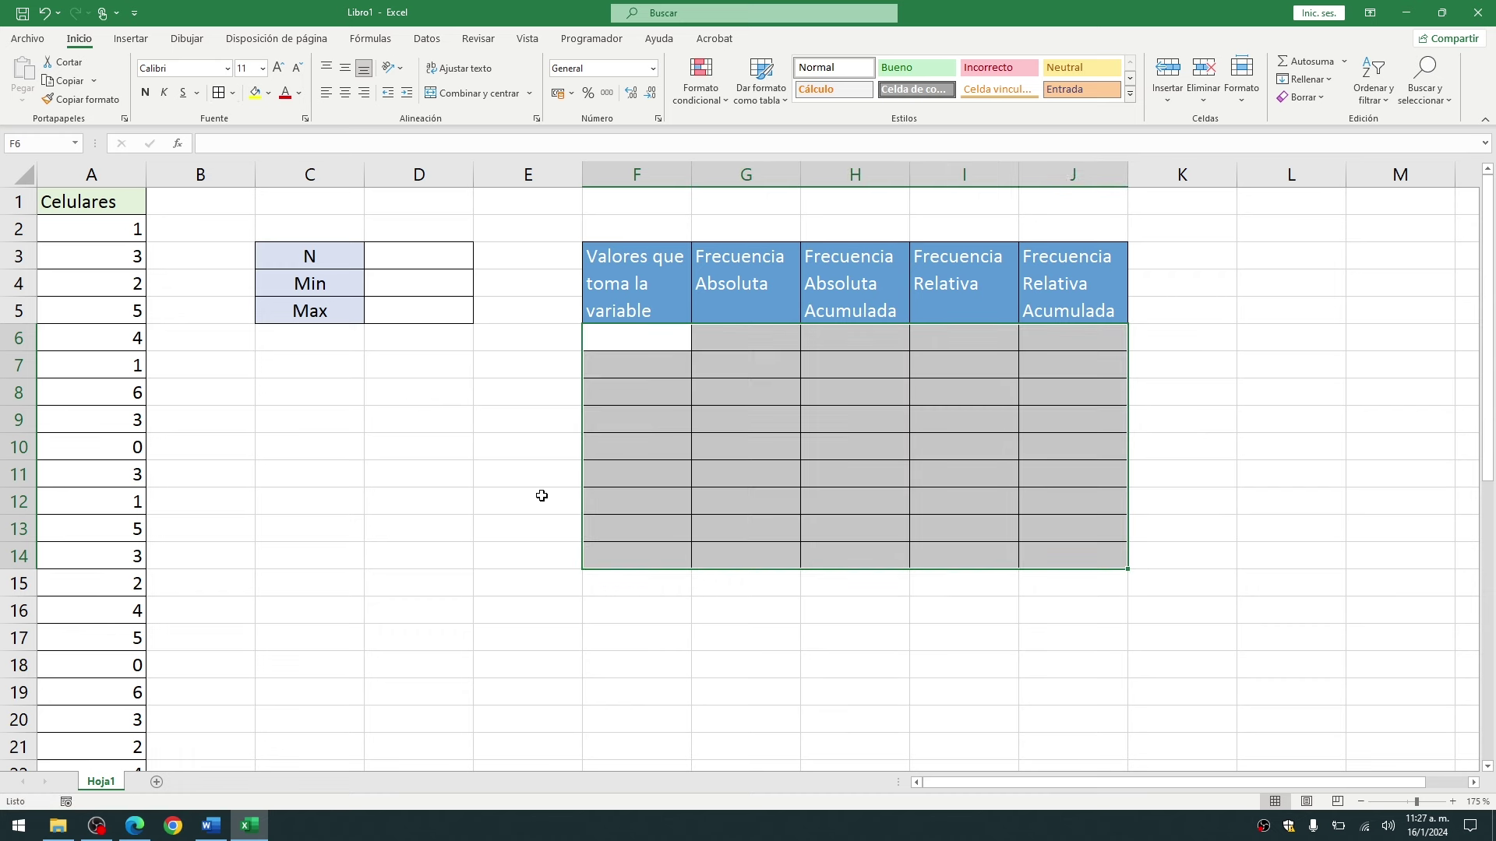
{"action": "left_click", "coordinate": [541, 496]}
{"action": "mouse_move", "coordinate": [635, 339]}
{"action": "left_mouse_down"}
{"action": "mouse_move", "coordinate": [1029, 357]}
{"action": "mouse_move", "coordinate": [1052, 338]}
{"action": "left_mouse_up"}
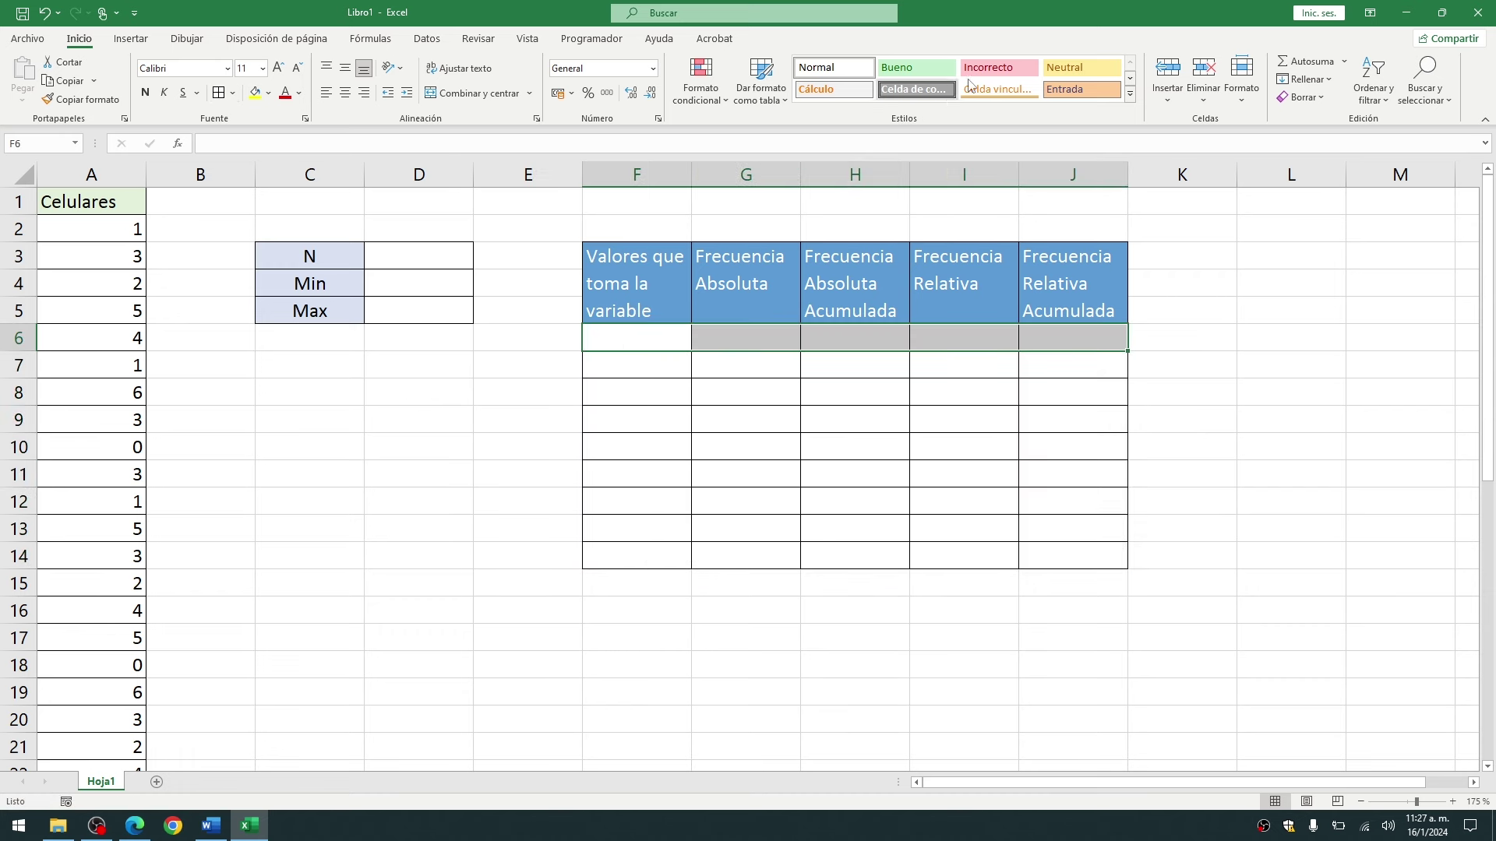
{"action": "left_click", "coordinate": [1129, 93]}
{"action": "left_click", "coordinate": [818, 330]}
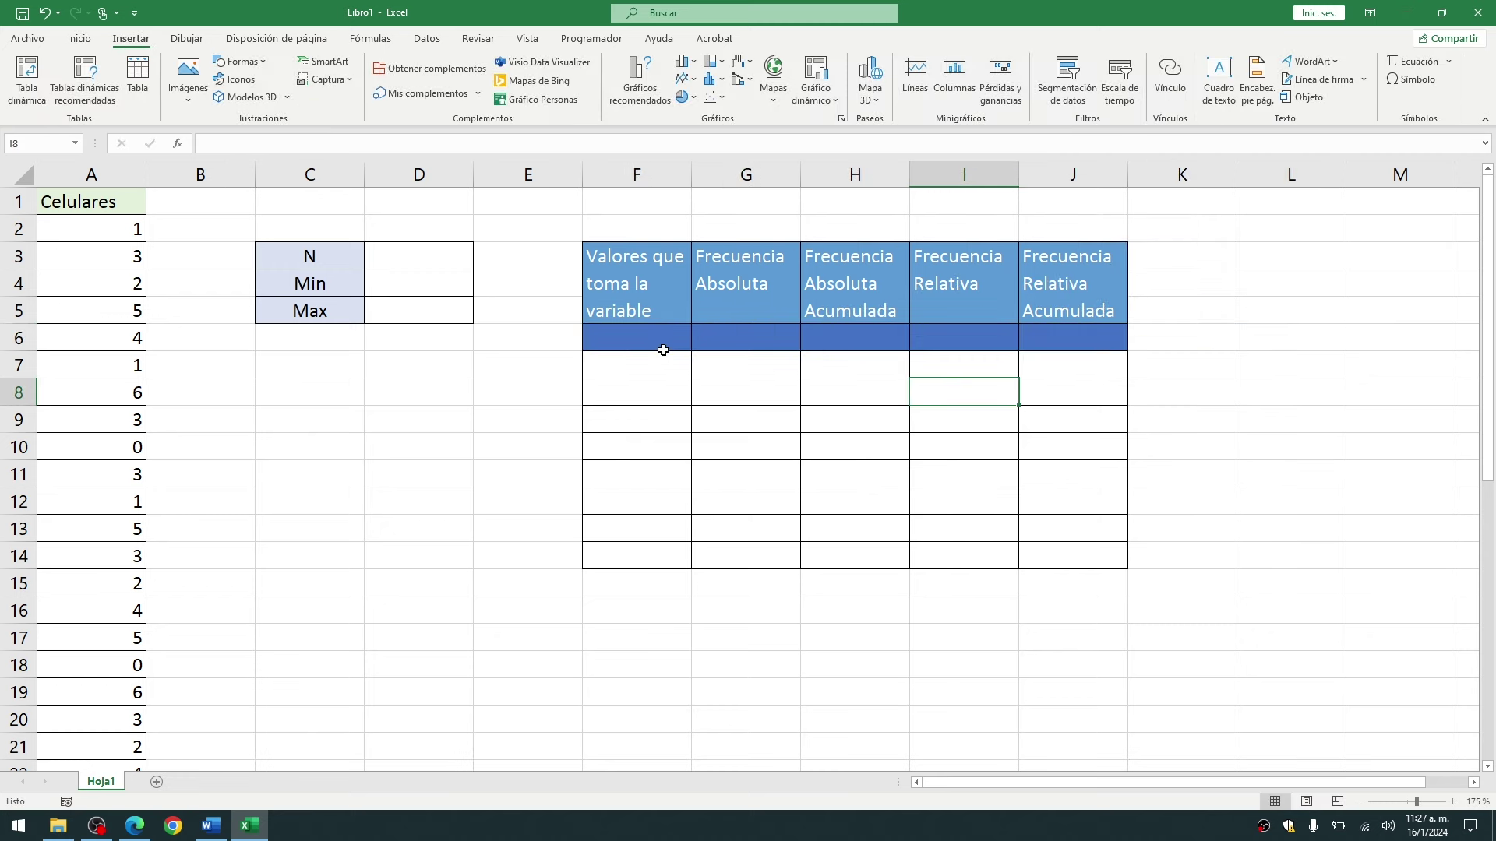
{"action": "left_click", "coordinate": [662, 343]}
{"action": "left_click", "coordinate": [1412, 78]}
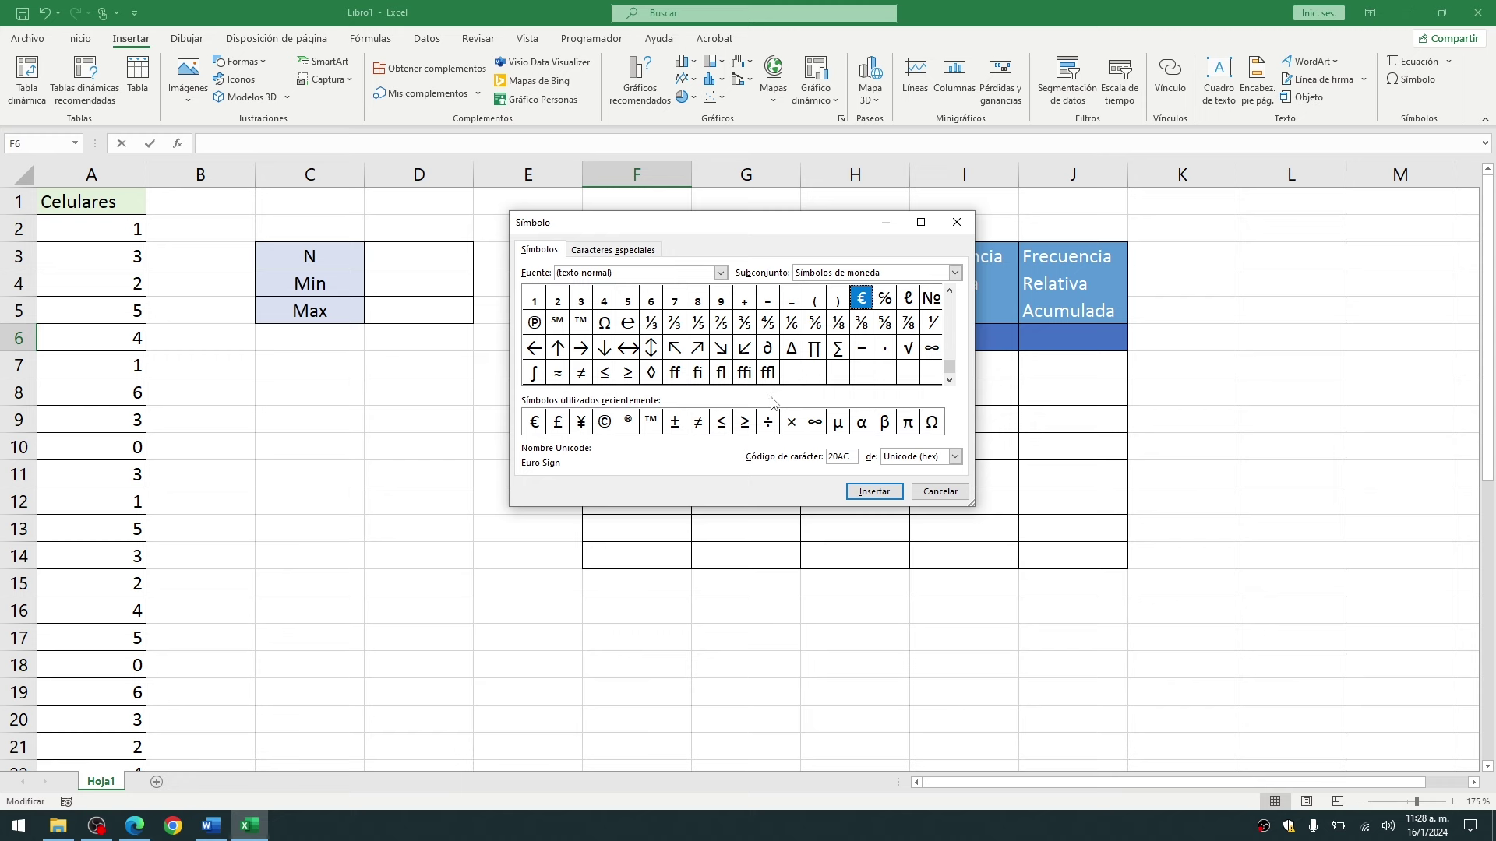
{"action": "left_click", "coordinate": [941, 491]}
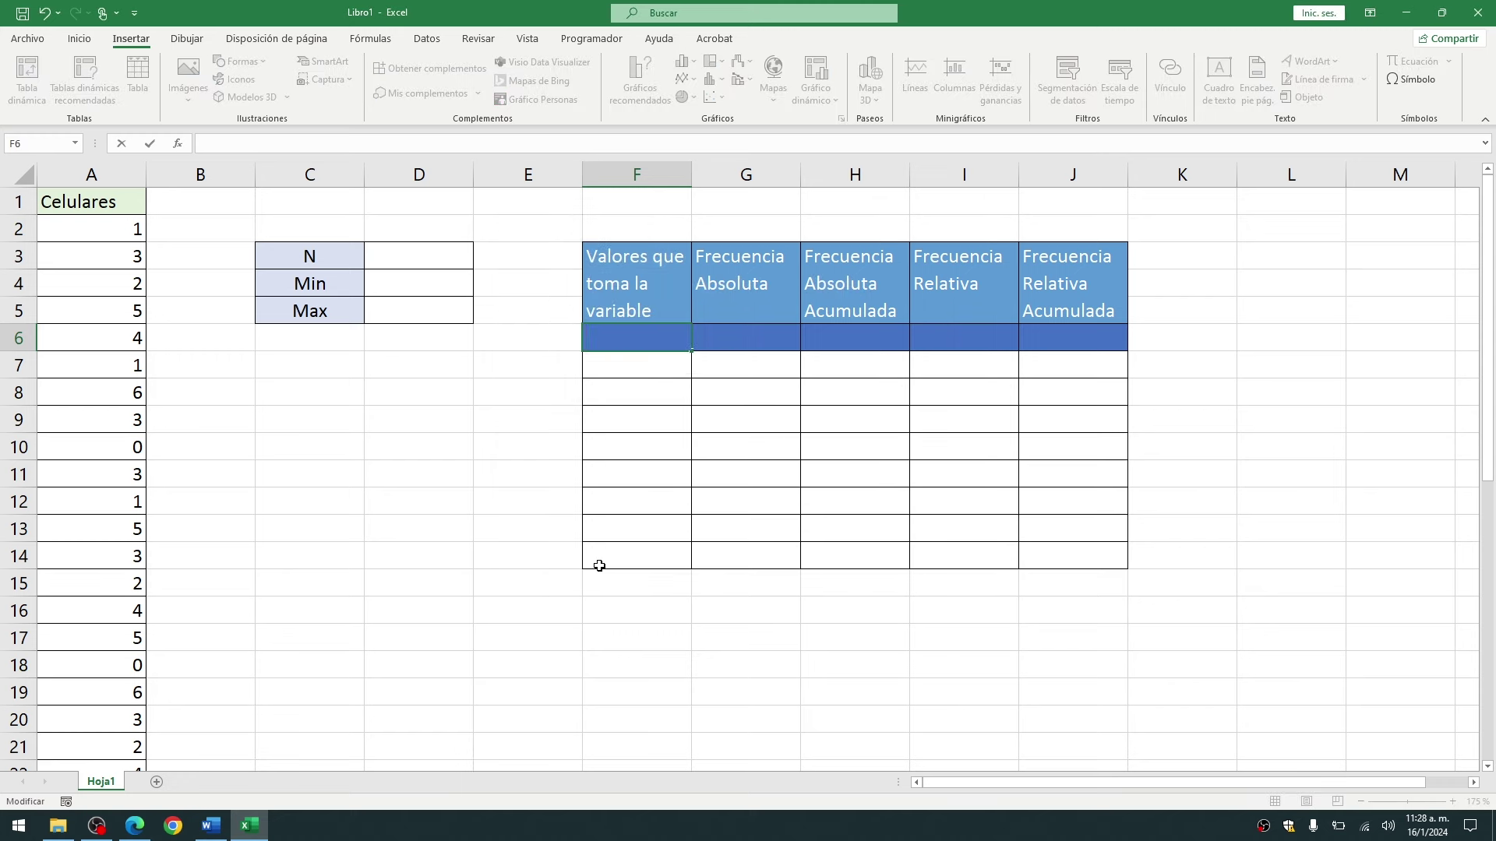
- Set row F14:J14 to No Border, leaving eight bordered rows F6:J13
{"action": "left_click_drag", "start_coordinate": [599, 566], "coordinate": [1044, 555]}
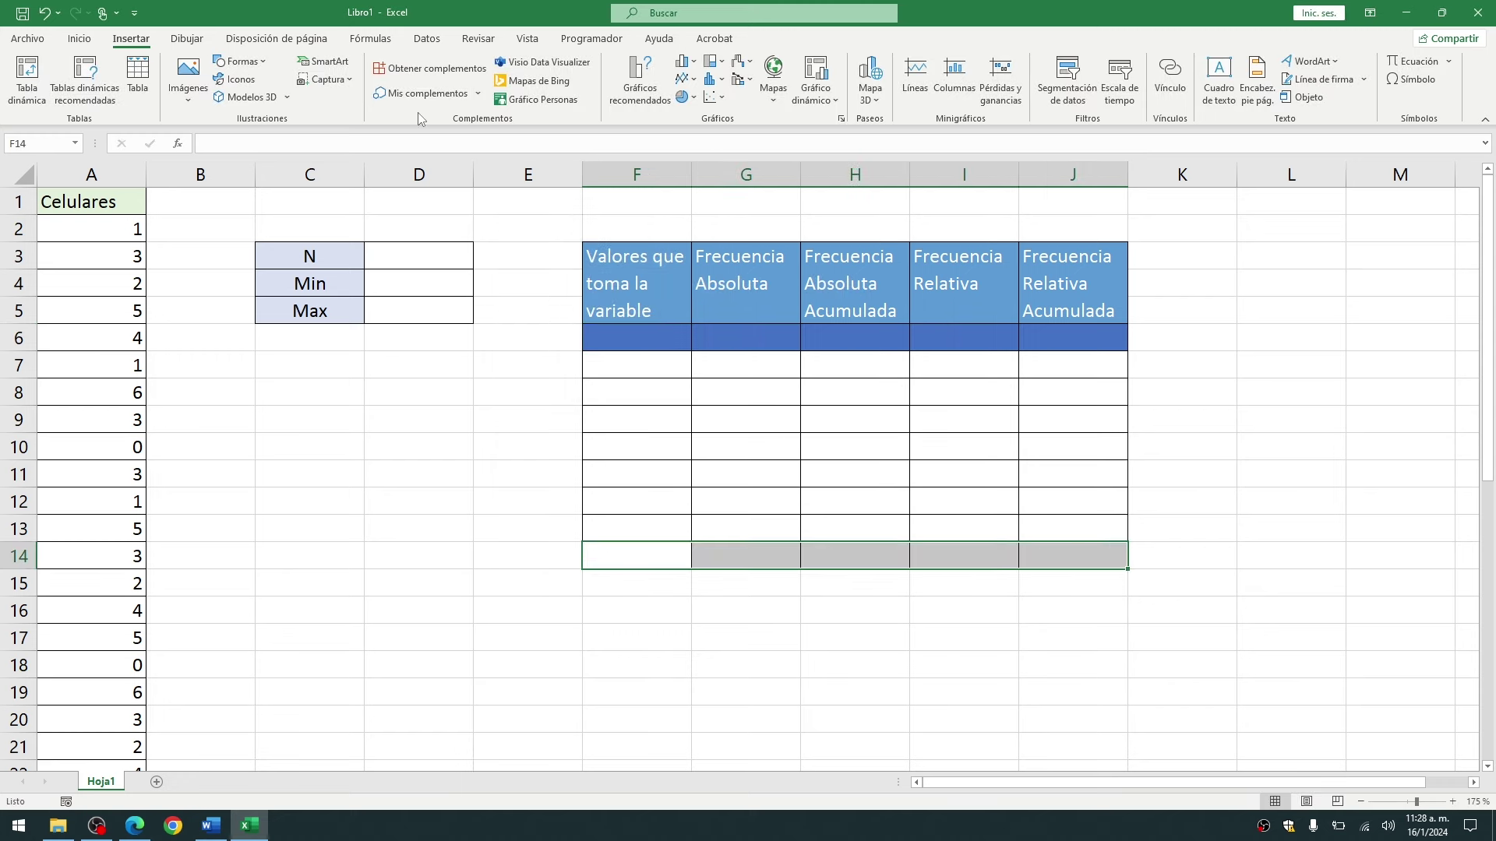
{"action": "left_click", "coordinate": [79, 38]}
{"action": "left_click", "coordinate": [232, 93]}
{"action": "left_click", "coordinate": [257, 217]}
{"action": "mouse_move", "coordinate": [624, 369]}
{"action": "left_mouse_down"}
{"action": "mouse_move", "coordinate": [742, 408]}
{"action": "mouse_move", "coordinate": [1054, 344]}
{"action": "left_mouse_up"}
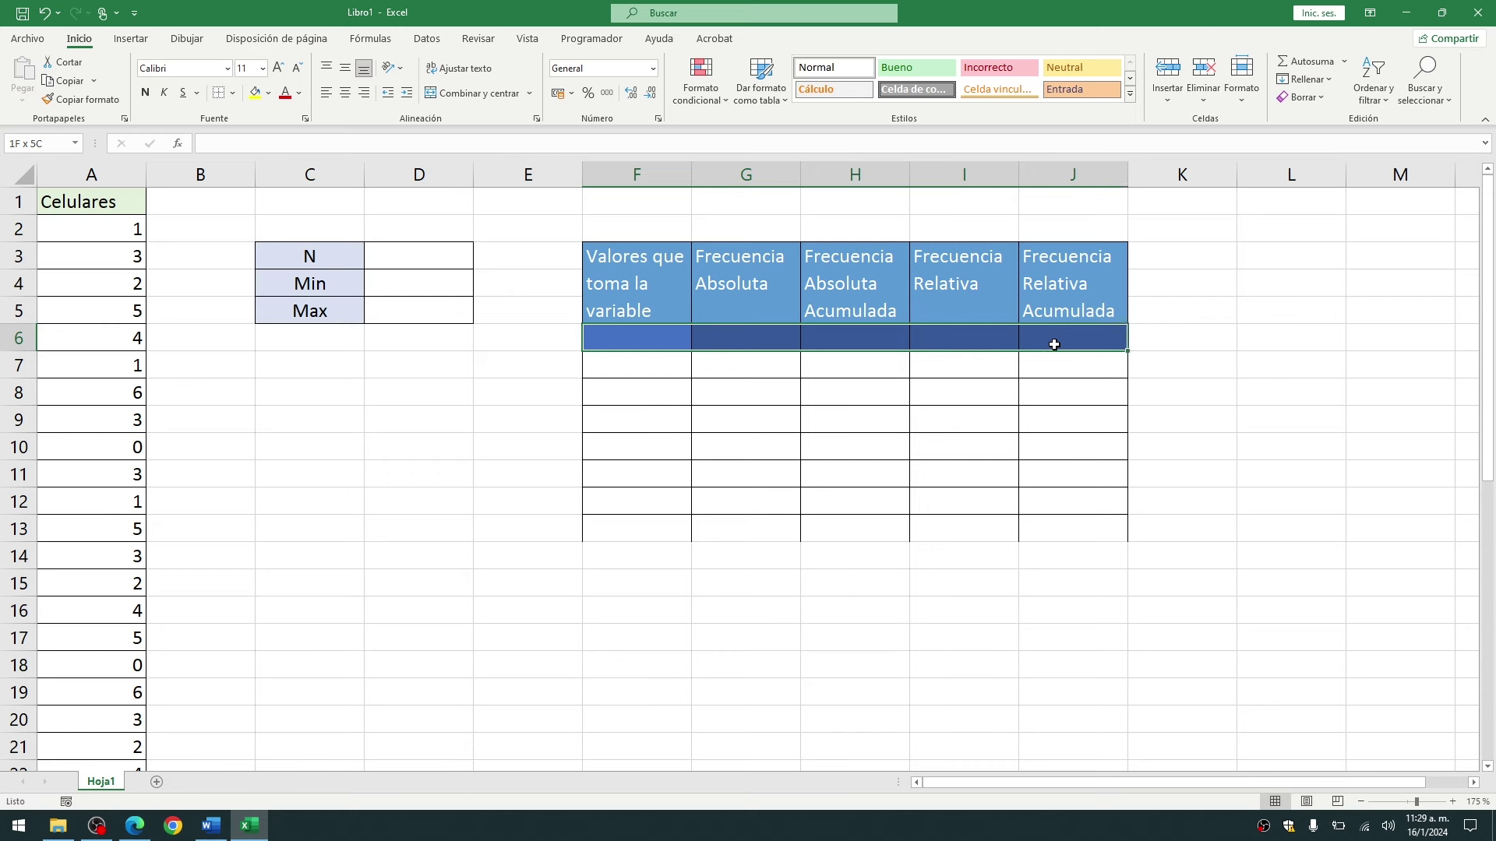
{"action": "key", "text": "ctrl+z"}
{"action": "left_click", "coordinate": [232, 93]}
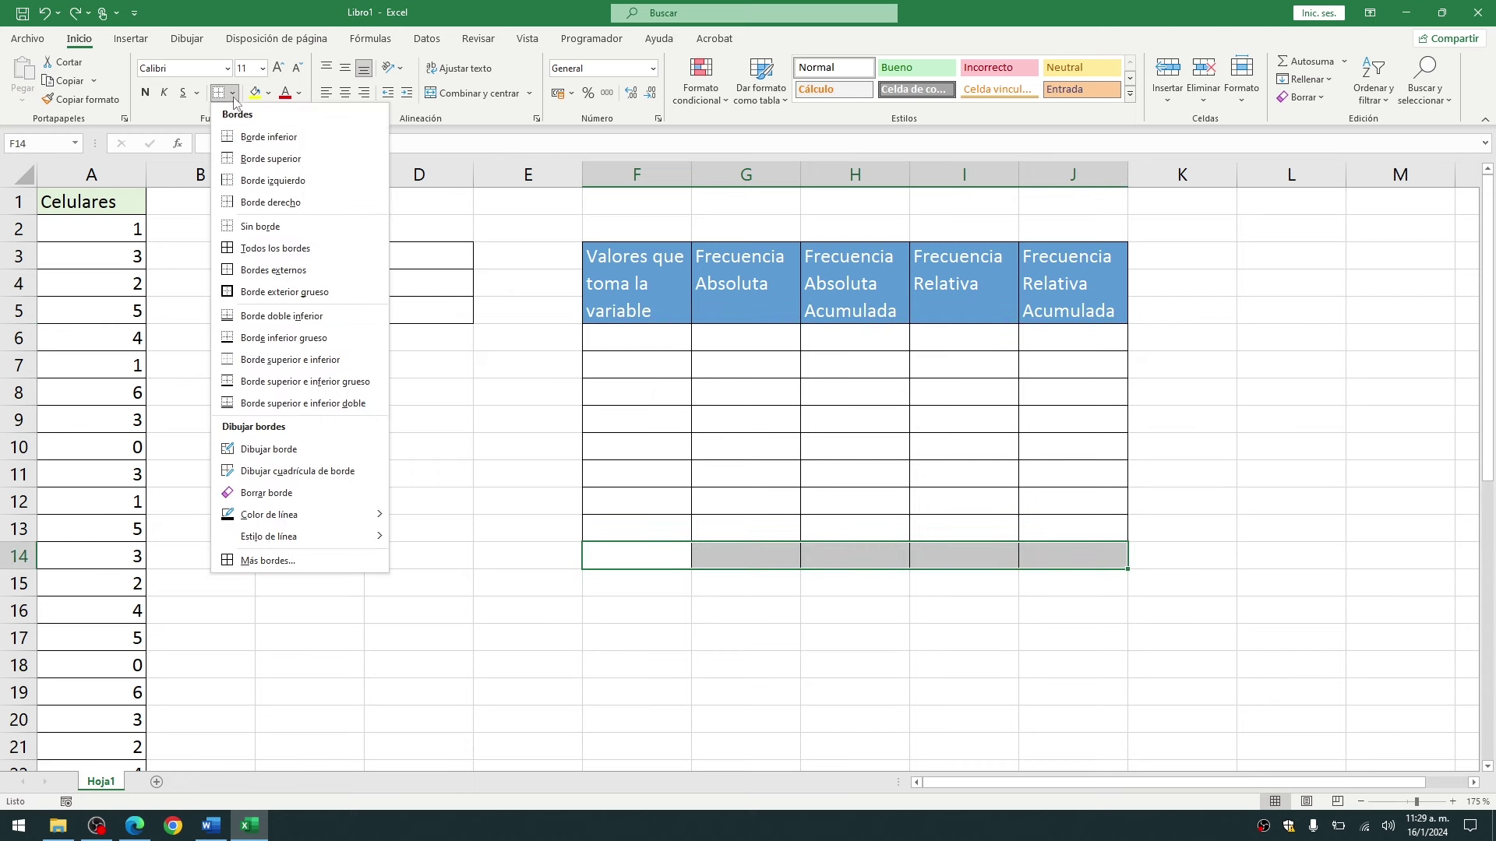
{"action": "left_click", "coordinate": [260, 226]}
{"action": "left_click", "coordinate": [618, 355]}
{"action": "left_click", "coordinate": [621, 340]}
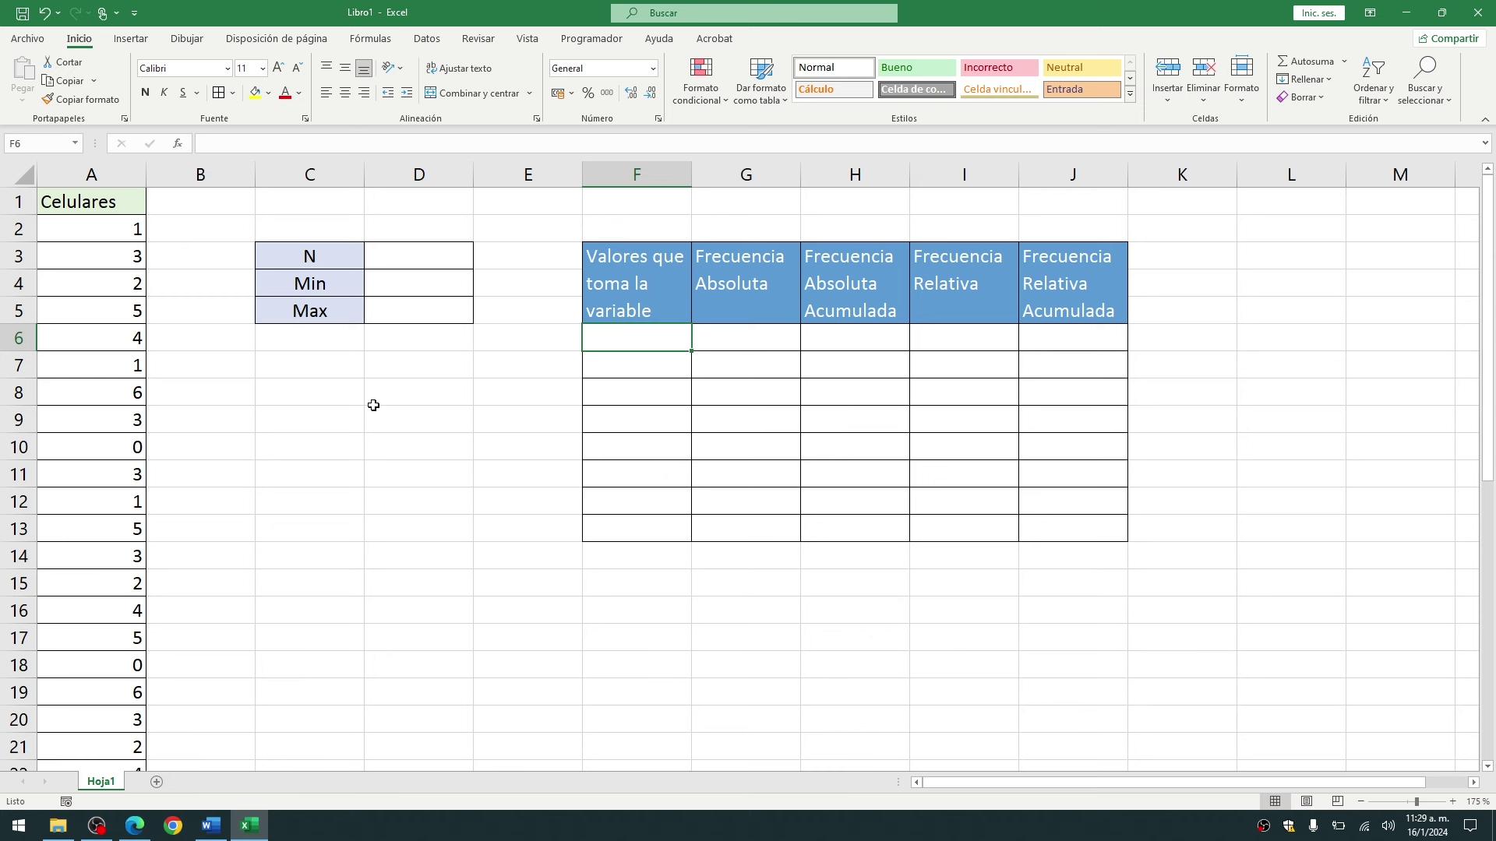
{"action": "left_click_drag", "start_coordinate": [66, 225], "coordinate": [78, 447]}
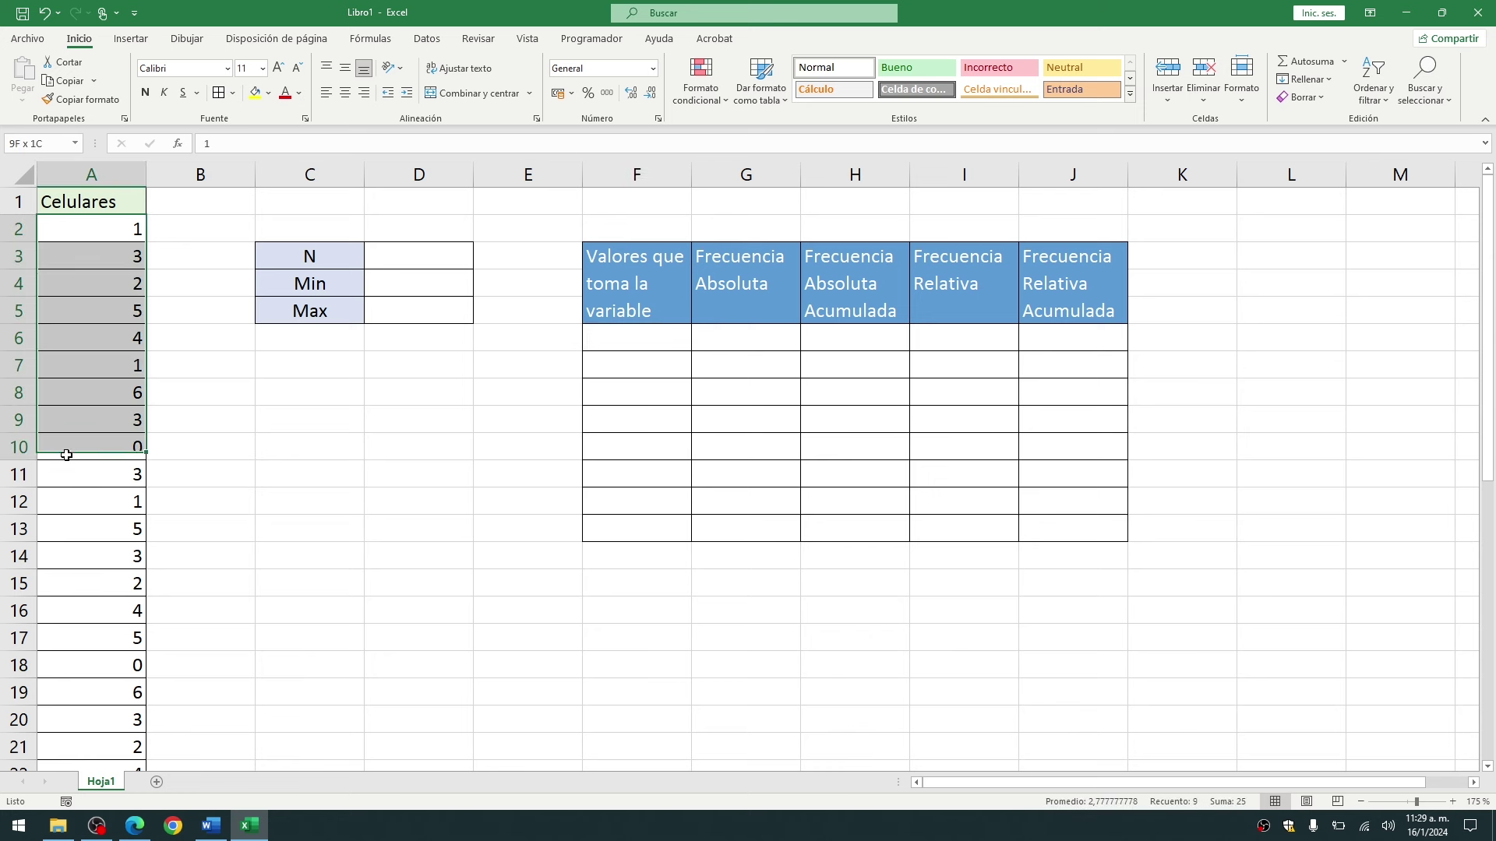
- Enter the N count in D3 as =CONTAR(A2:A40) over the Celulares values
{"action": "left_click", "coordinate": [391, 262]}
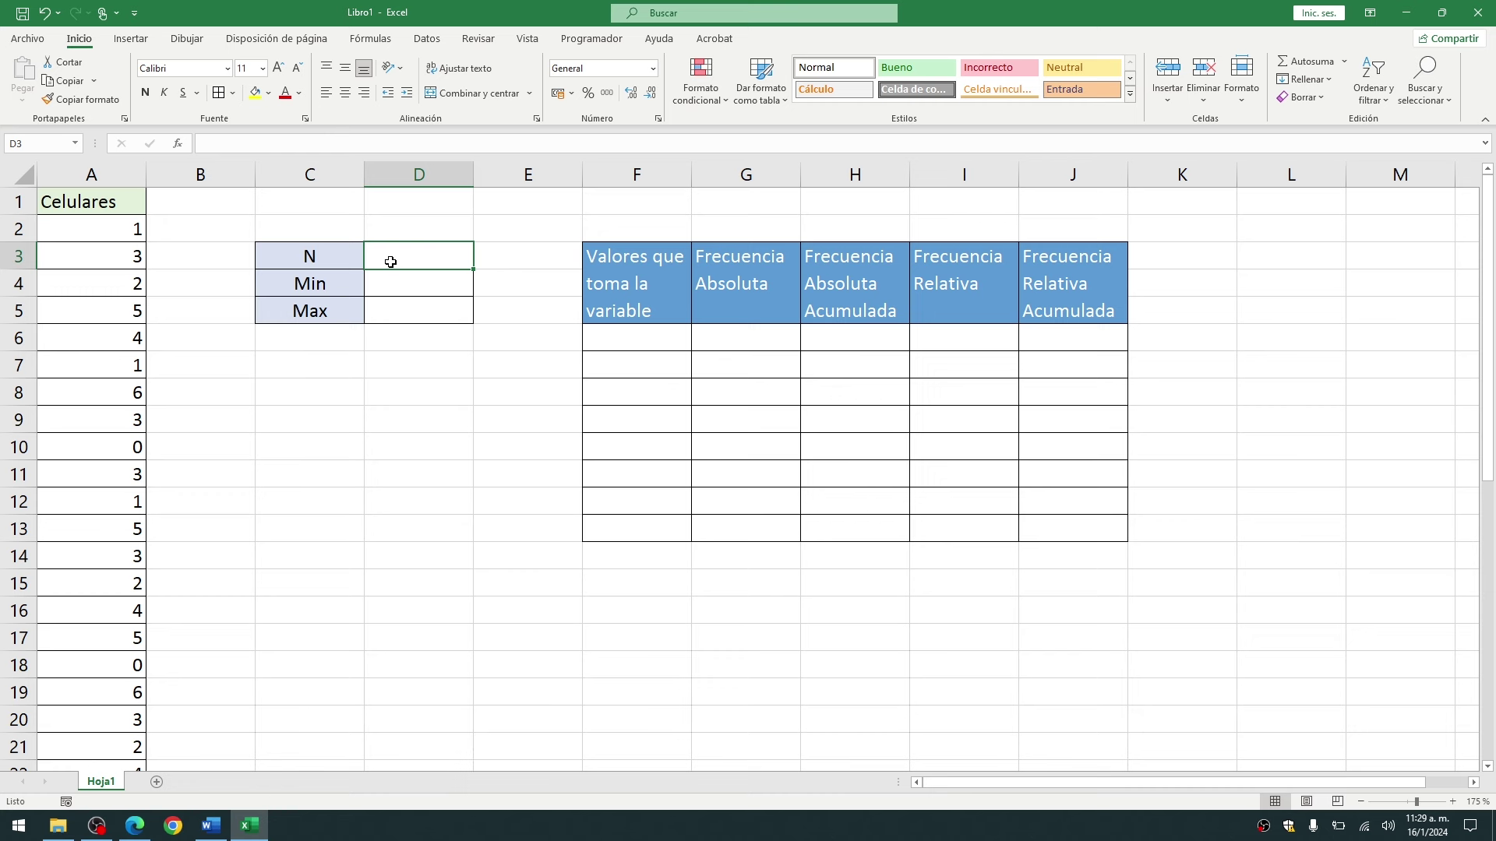
{"action": "type", "text": "=cont"}
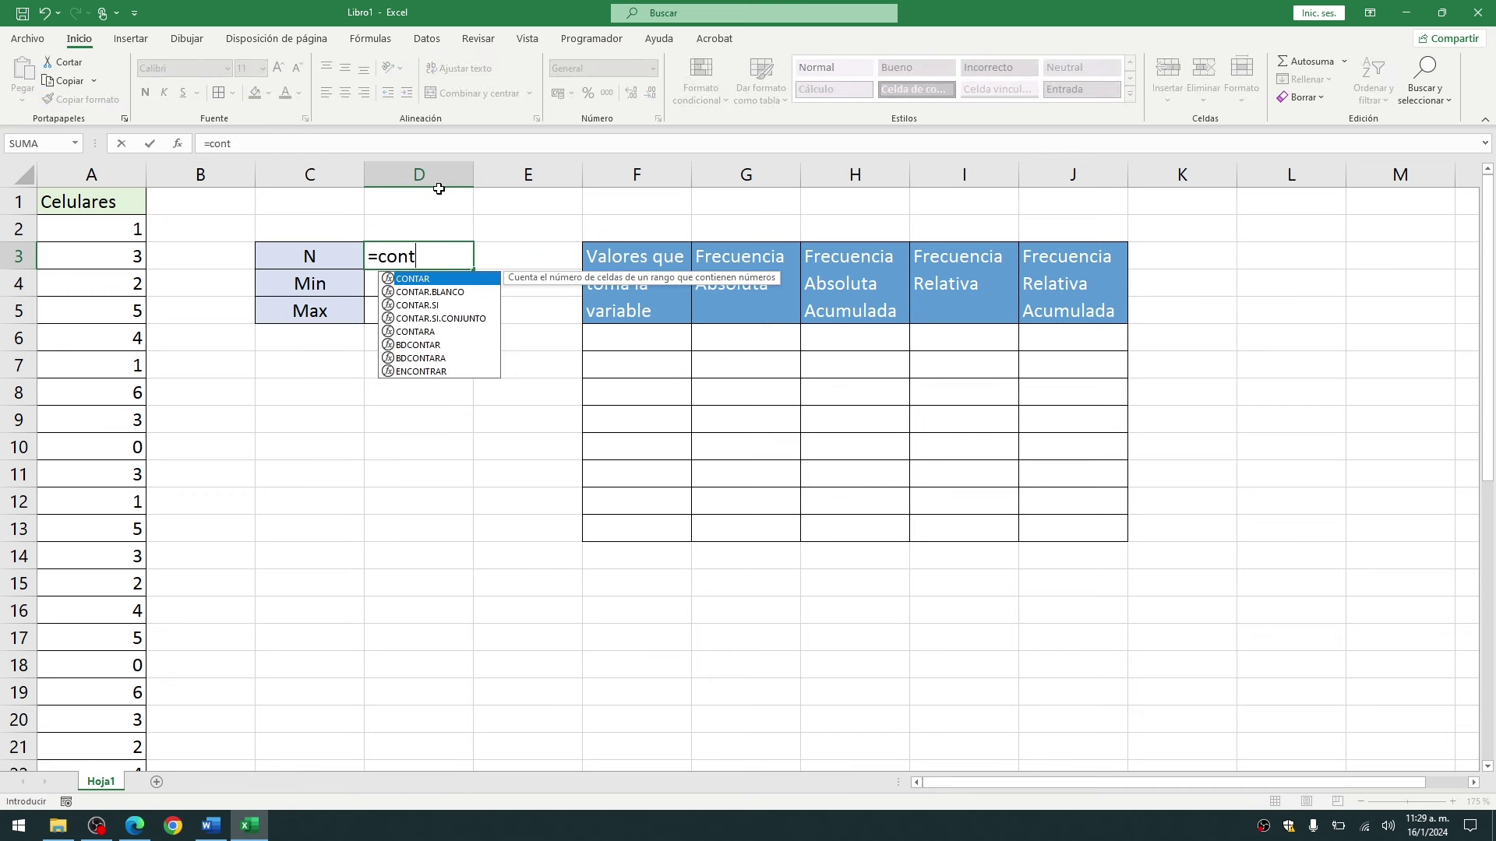
{"action": "key", "text": "Tab"}
{"action": "left_click", "coordinate": [100, 236]}
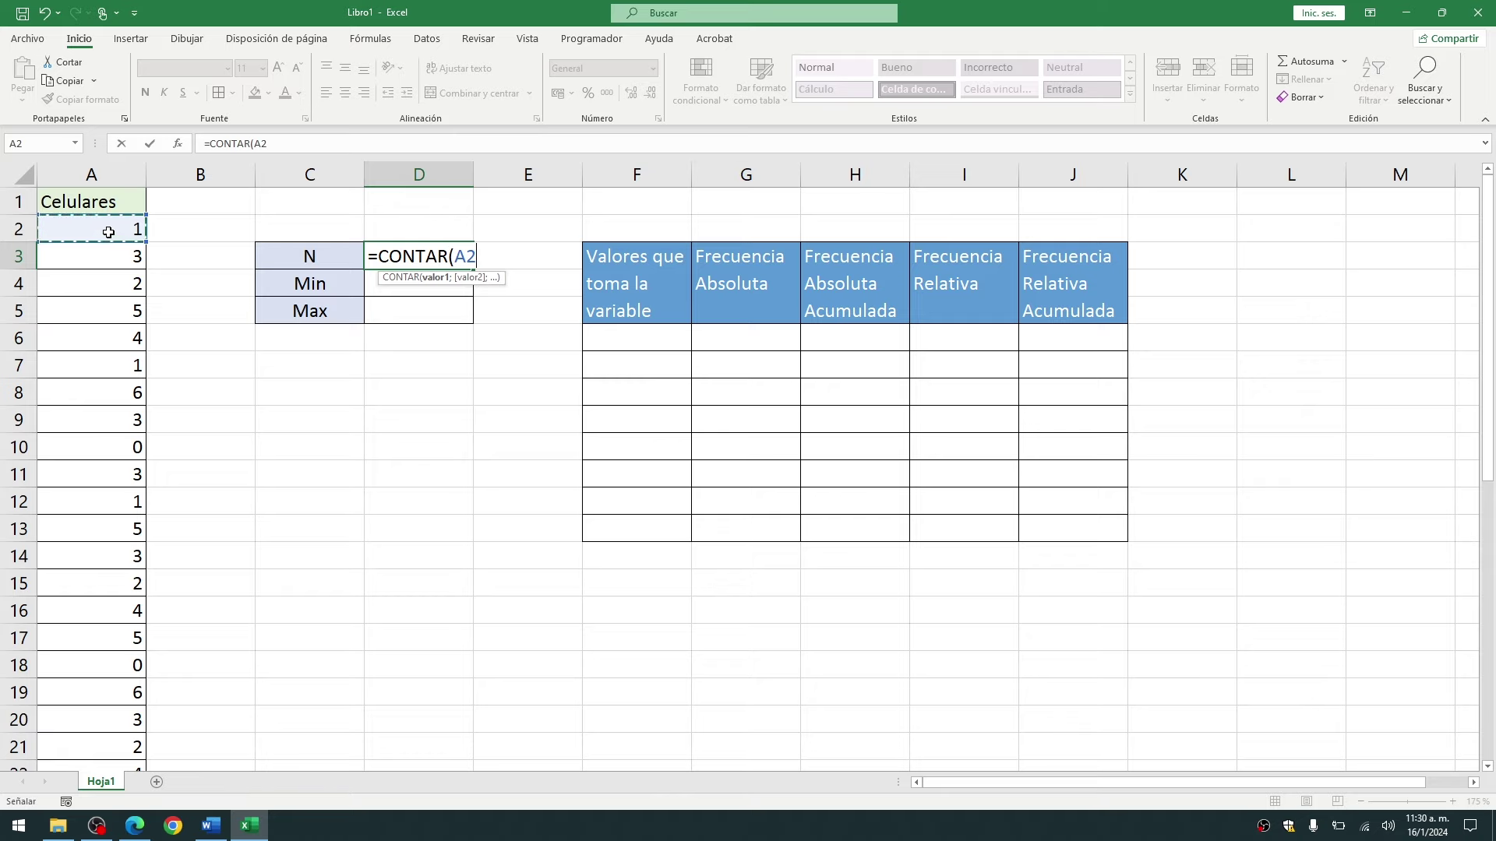
{"action": "key", "text": "ctrl+shift+Down"}
{"action": "key", "text": "shift+Return"}
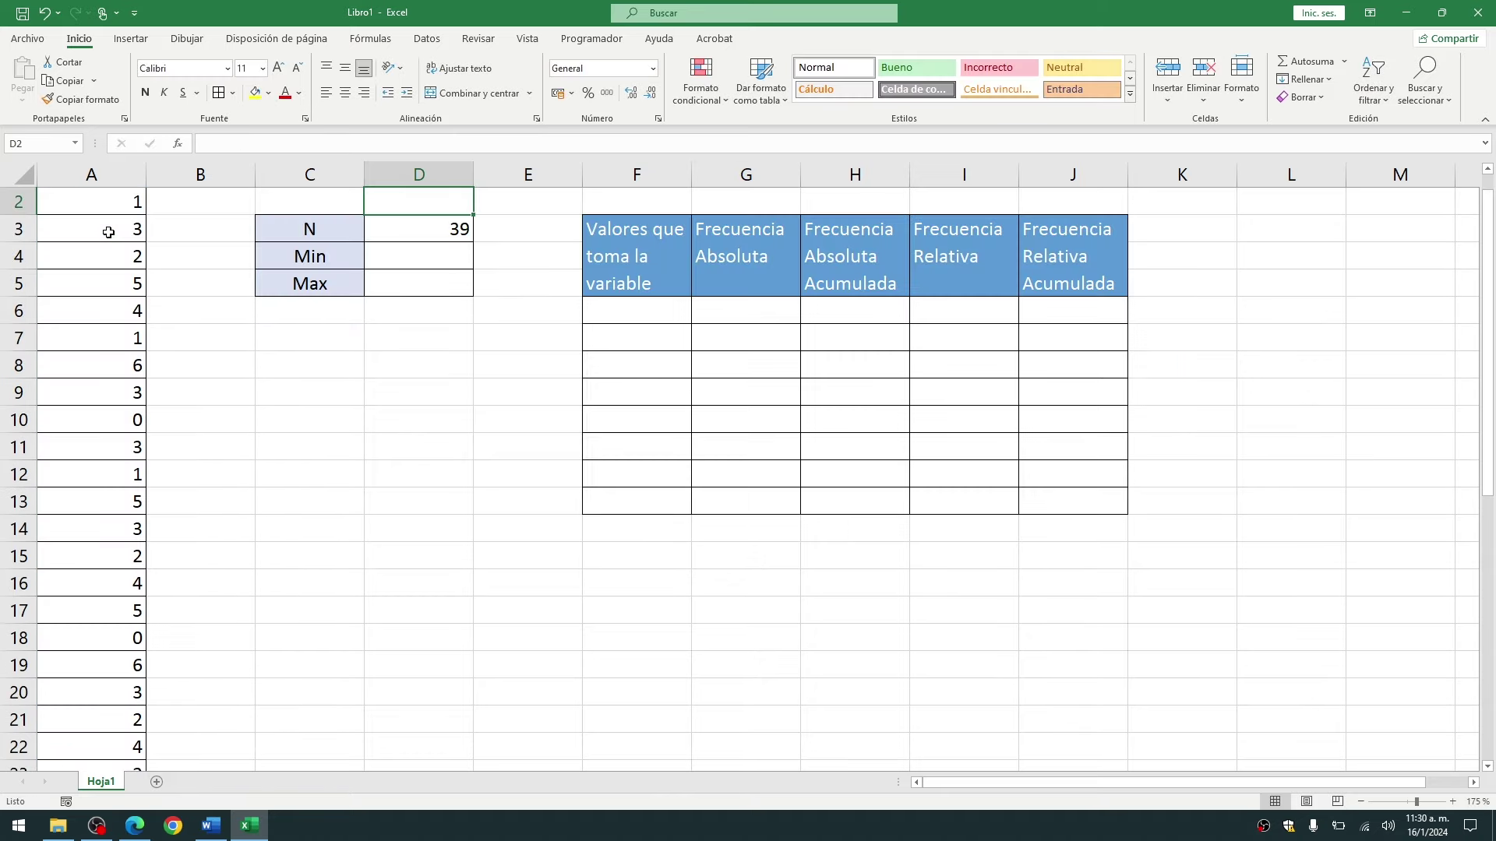
- Add a new Celulares value, 2, in cell A41
{"action": "scroll", "coordinate": [128, 301], "scroll_direction": "up", "scroll_amount": 1}
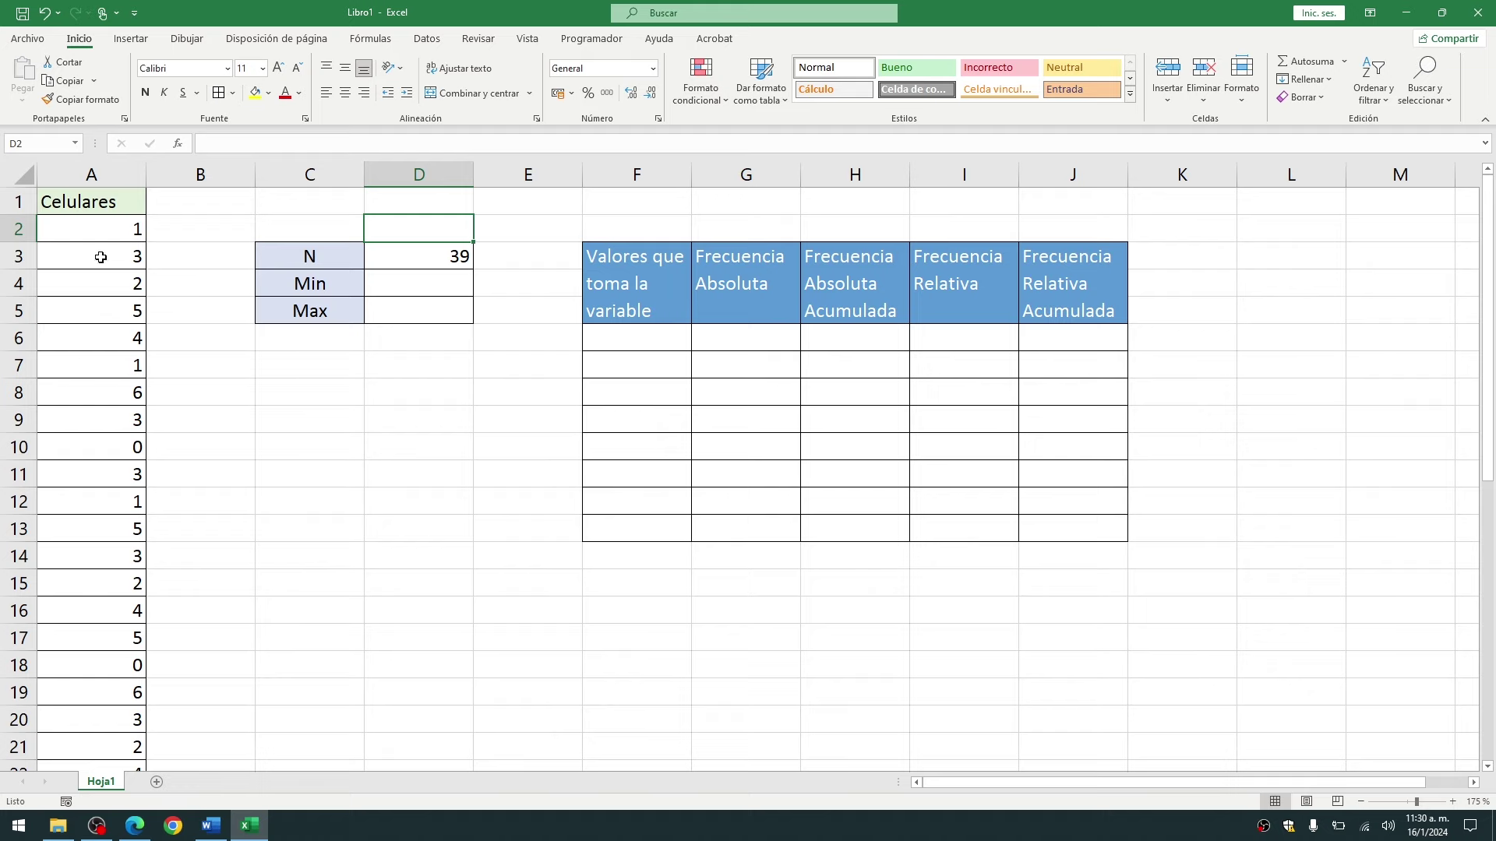
{"action": "scroll", "coordinate": [100, 253], "scroll_direction": "down", "scroll_amount": 7}
{"action": "scroll", "coordinate": [109, 288], "scroll_direction": "down", "scroll_amount": 9}
{"action": "scroll", "coordinate": [117, 335], "scroll_direction": "up", "scroll_amount": 4}
{"action": "scroll", "coordinate": [118, 351], "scroll_direction": "up", "scroll_amount": 1}
{"action": "left_click", "coordinate": [102, 404]}
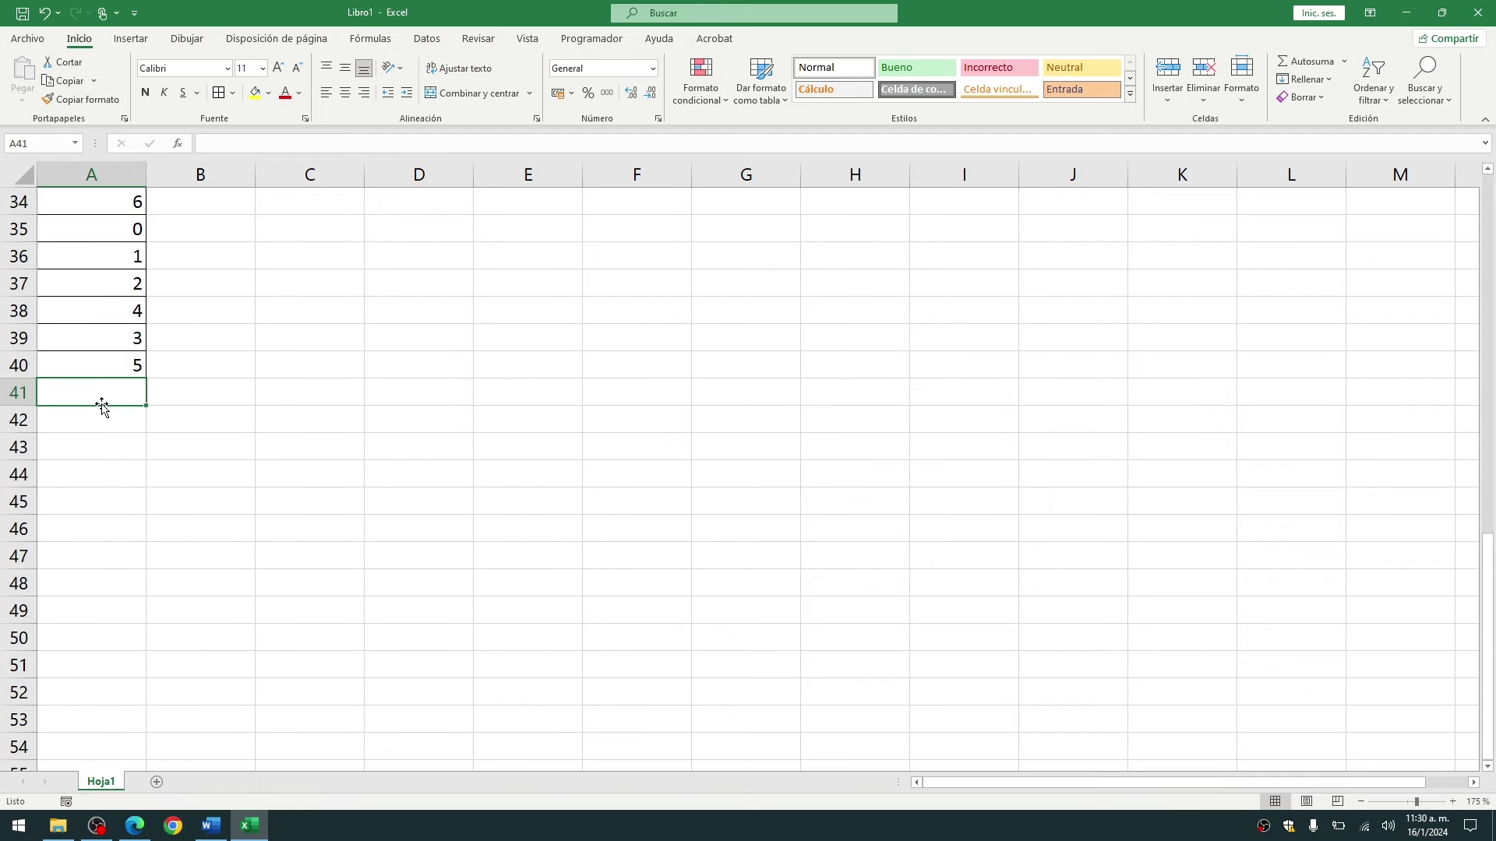
{"action": "type", "text": "2"}
{"action": "key", "text": "Tab"}
- Extend D3's count range to A2:A41 so N reads 40
{"action": "scroll", "coordinate": [193, 377], "scroll_direction": "up", "scroll_amount": 7}
{"action": "scroll", "coordinate": [207, 373], "scroll_direction": "up", "scroll_amount": 4}
{"action": "scroll", "coordinate": [187, 389], "scroll_direction": "down", "scroll_amount": 8}
{"action": "scroll", "coordinate": [156, 436], "scroll_direction": "down", "scroll_amount": 1}
{"action": "scroll", "coordinate": [150, 458], "scroll_direction": "up", "scroll_amount": 9}
{"action": "left_click", "coordinate": [444, 257]}
{"action": "double_click", "coordinate": [444, 258]}
{"action": "key", "text": "BackSpace"}
{"action": "type", "text": "1"}
{"action": "key", "text": "Return"}
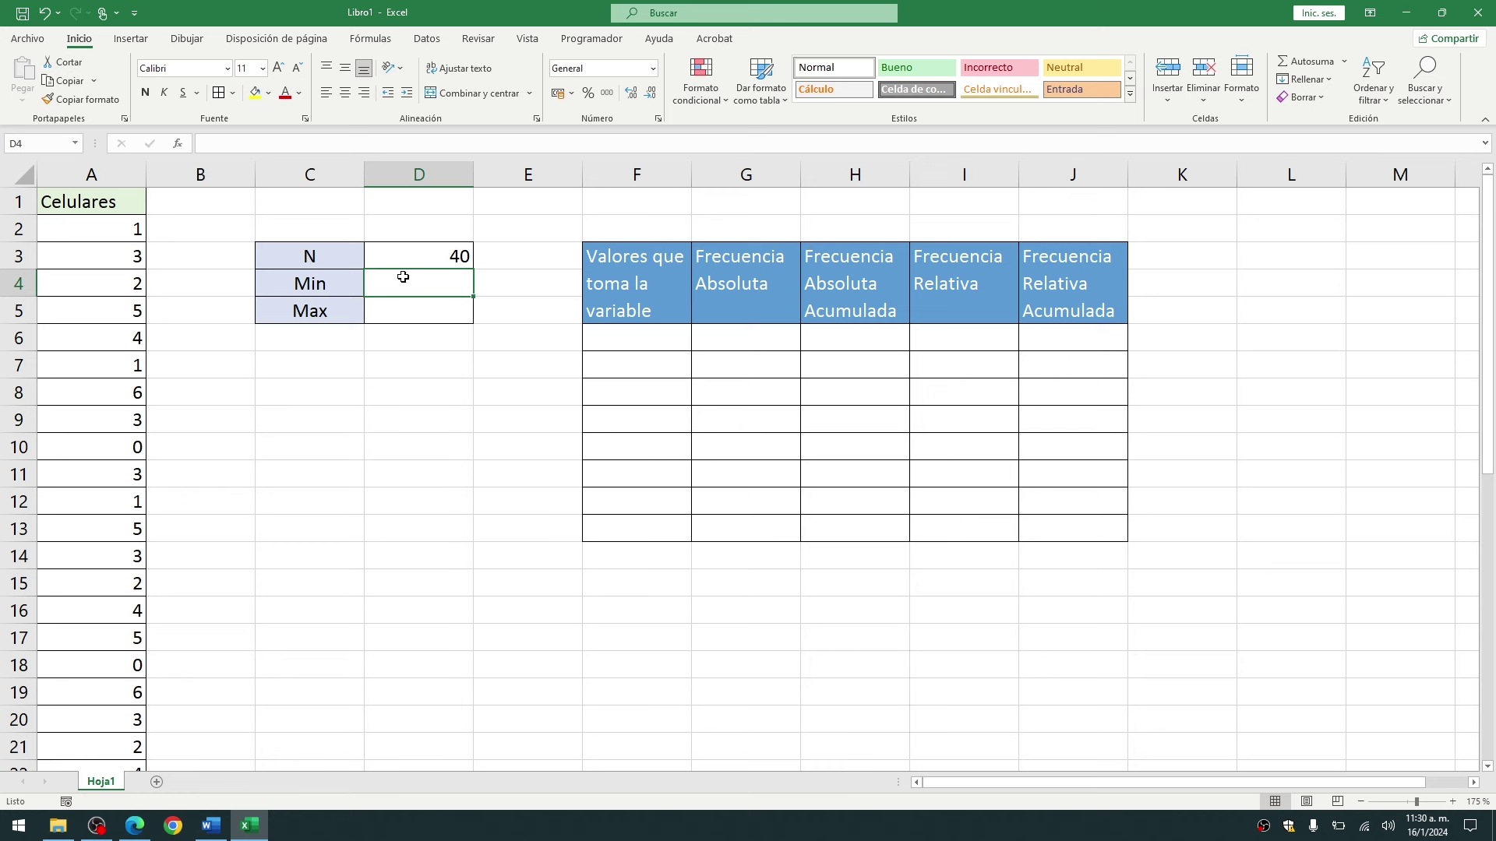
- Compute Min in D4 as =MIN(A2:A41), giving 0
{"action": "type", "text": "="}
{"action": "type", "text": "min("}
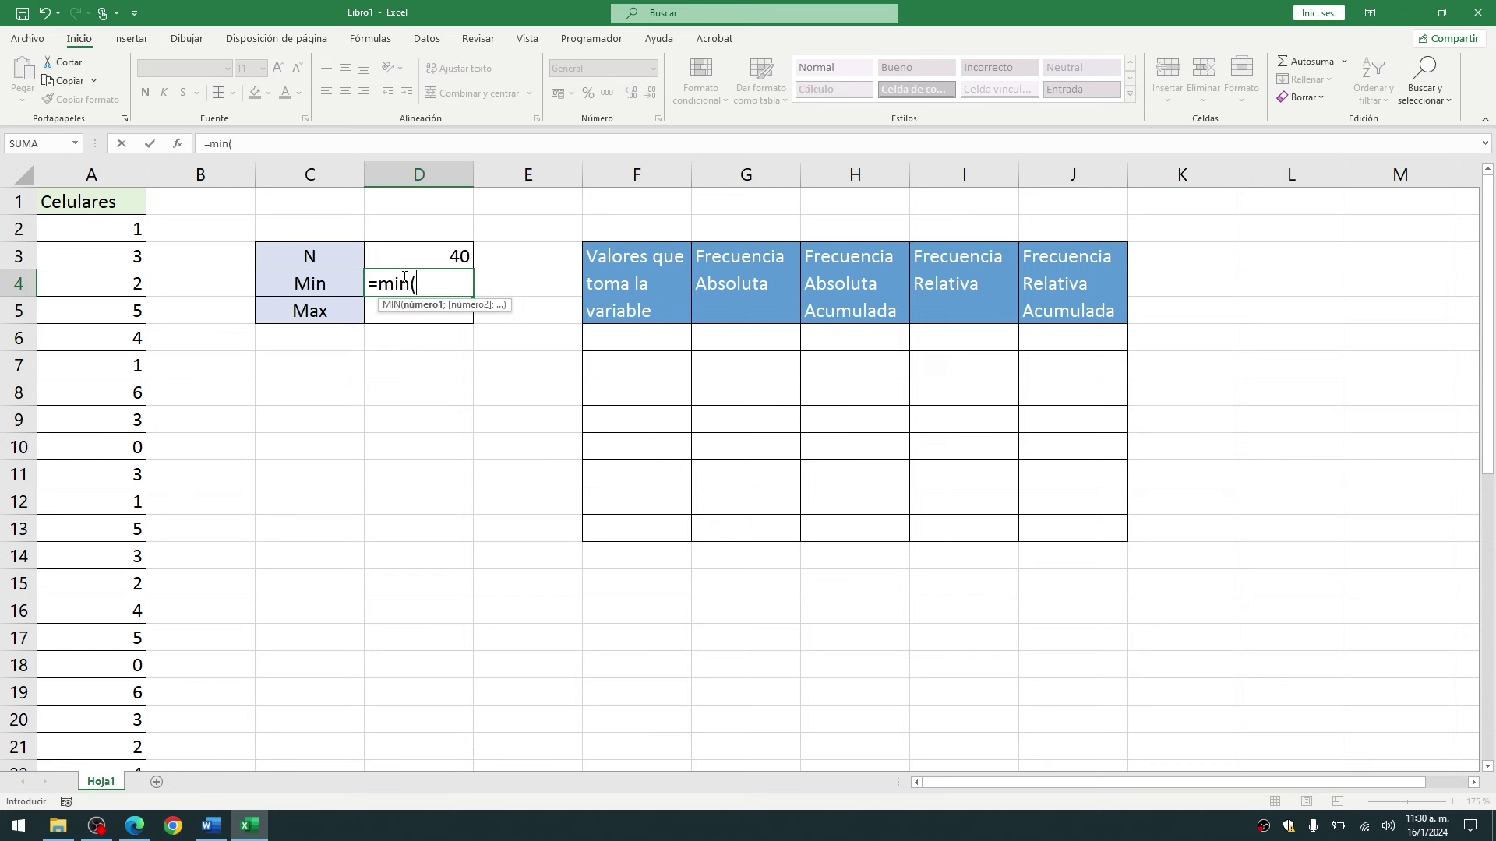
{"action": "left_click", "coordinate": [98, 232]}
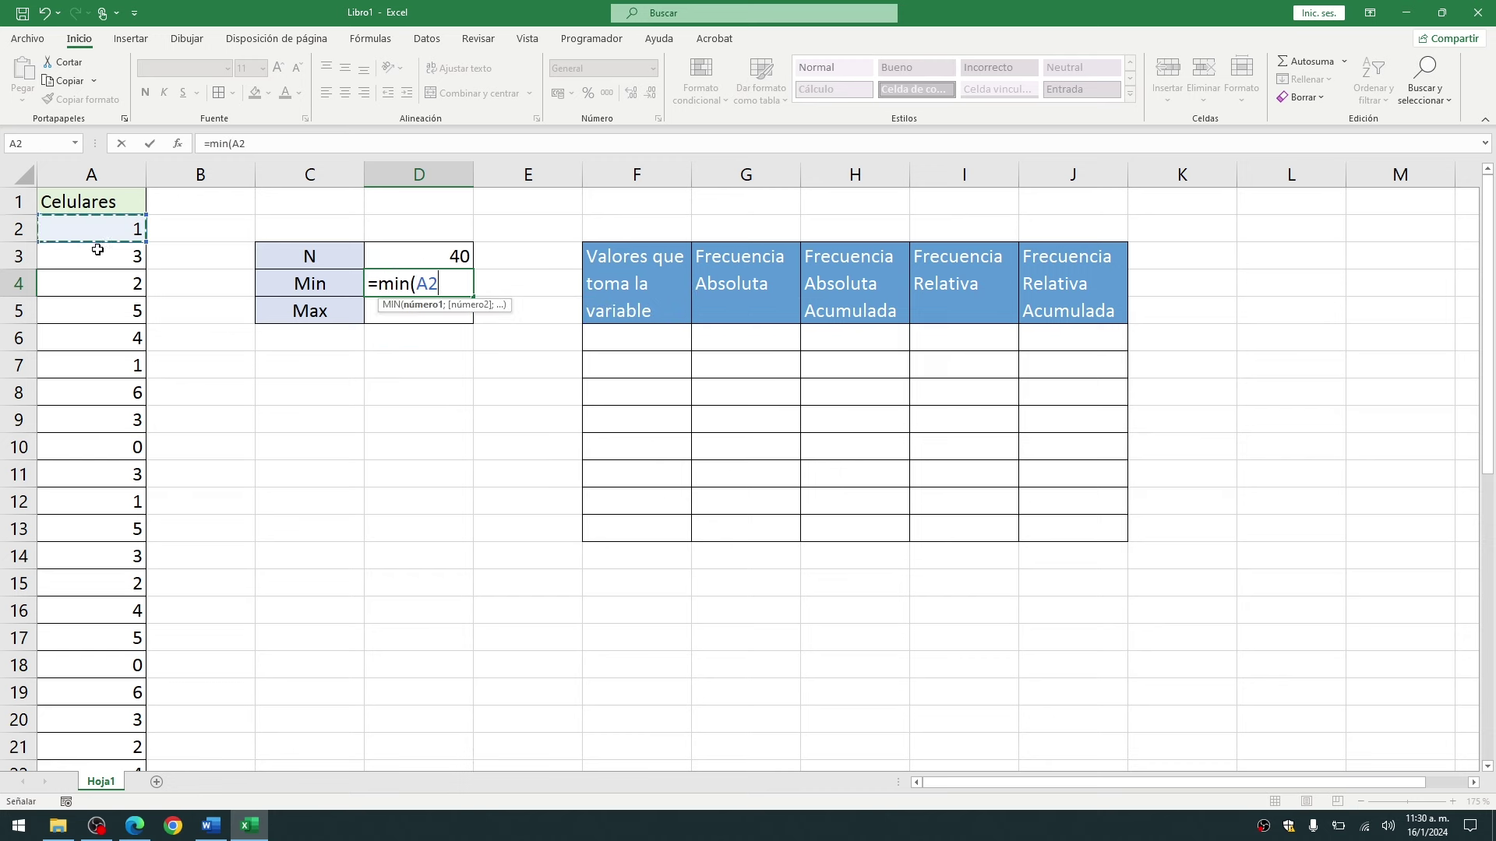
{"action": "key", "text": "ctrl+shift+Down"}
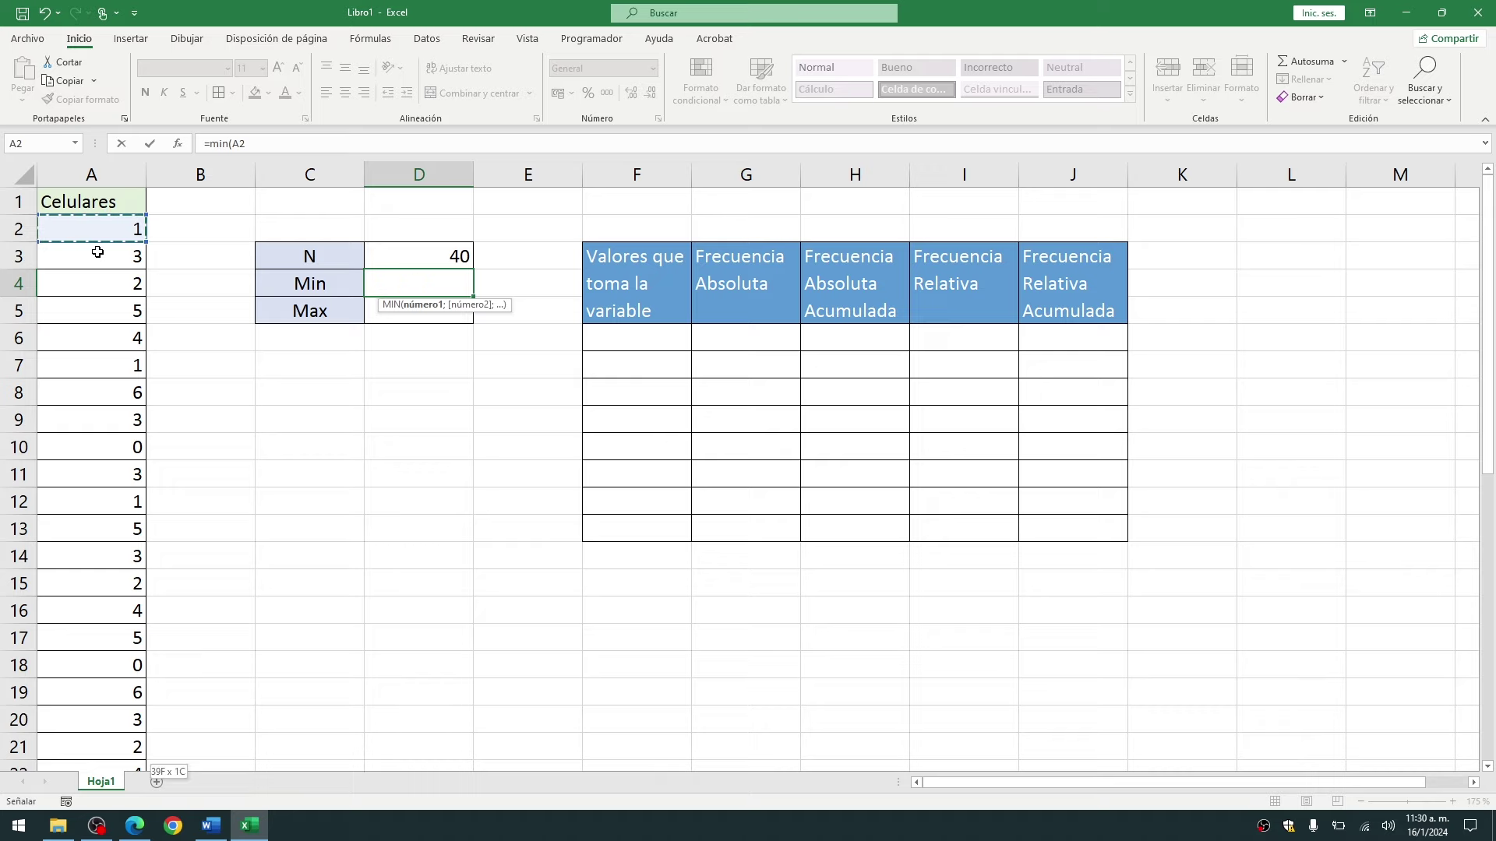
{"action": "key", "text": "Return"}
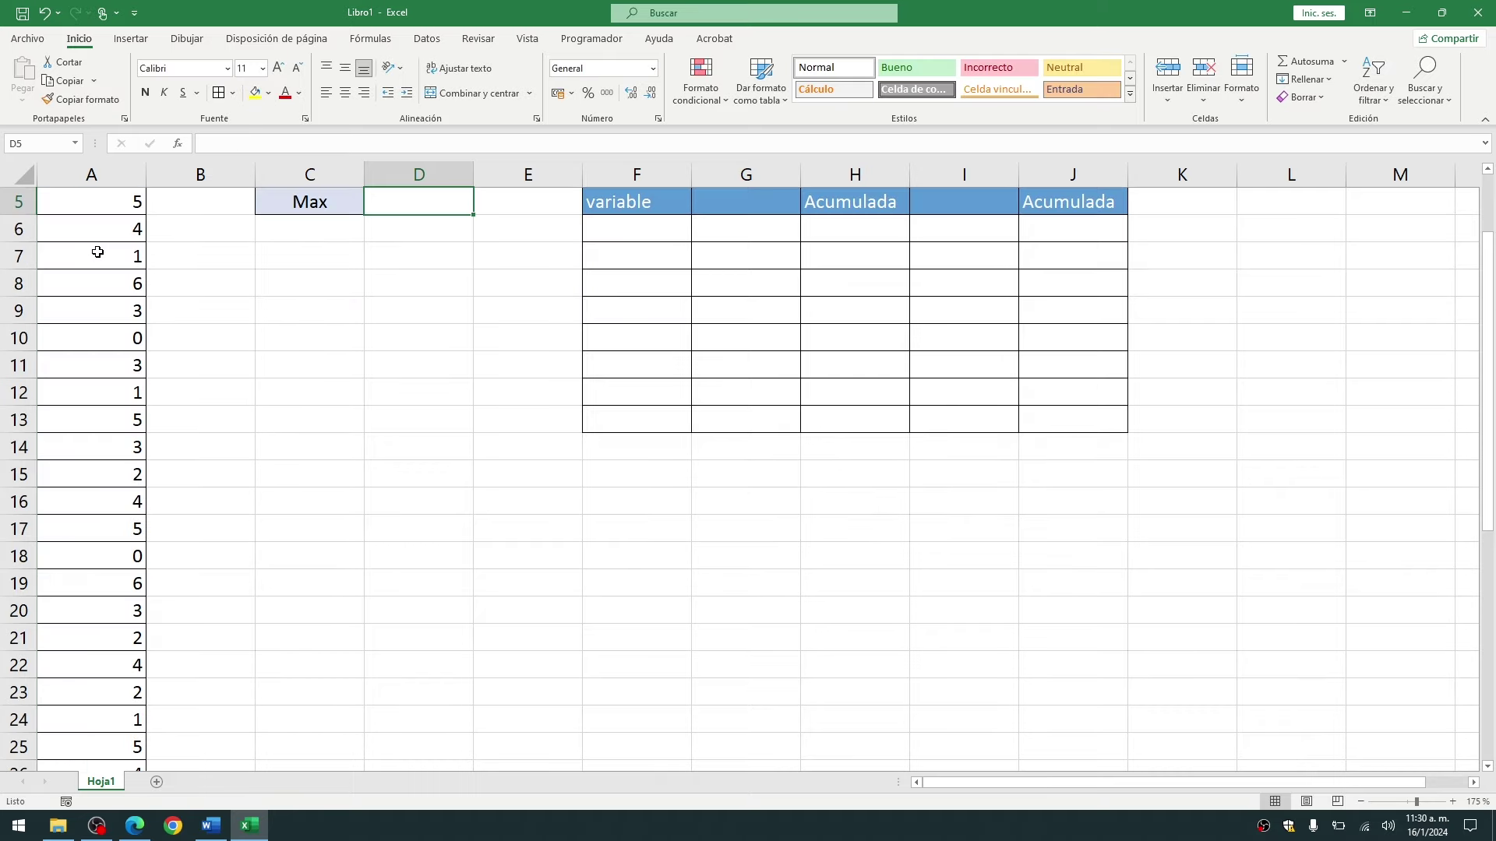
{"action": "scroll", "coordinate": [98, 252], "scroll_direction": "up", "scroll_amount": 2}
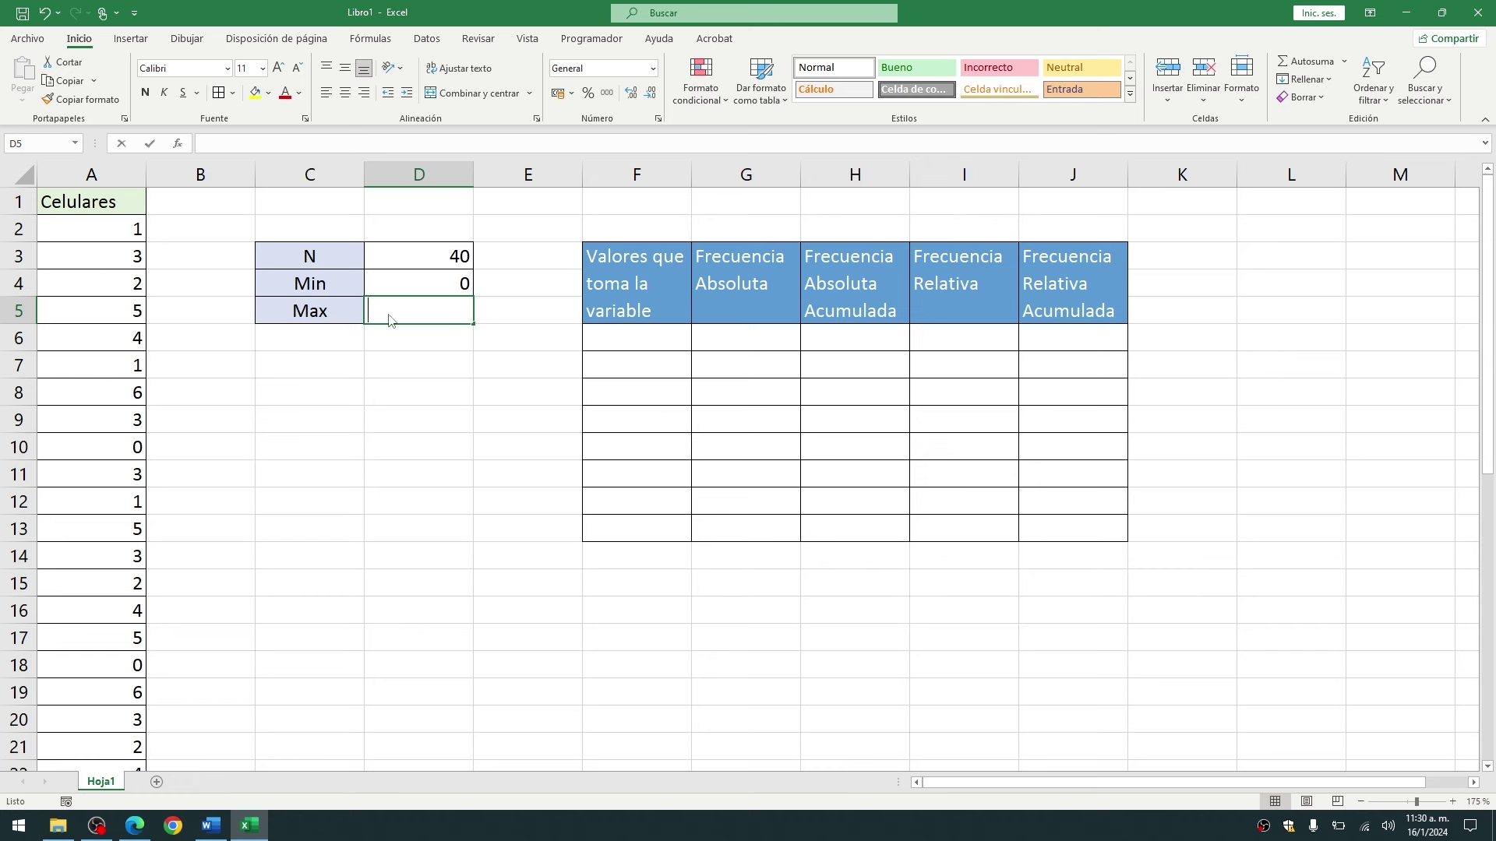
- Compute Max in D5 as =MAX(A2:A41), giving 6
{"action": "type", "text": "=max"}
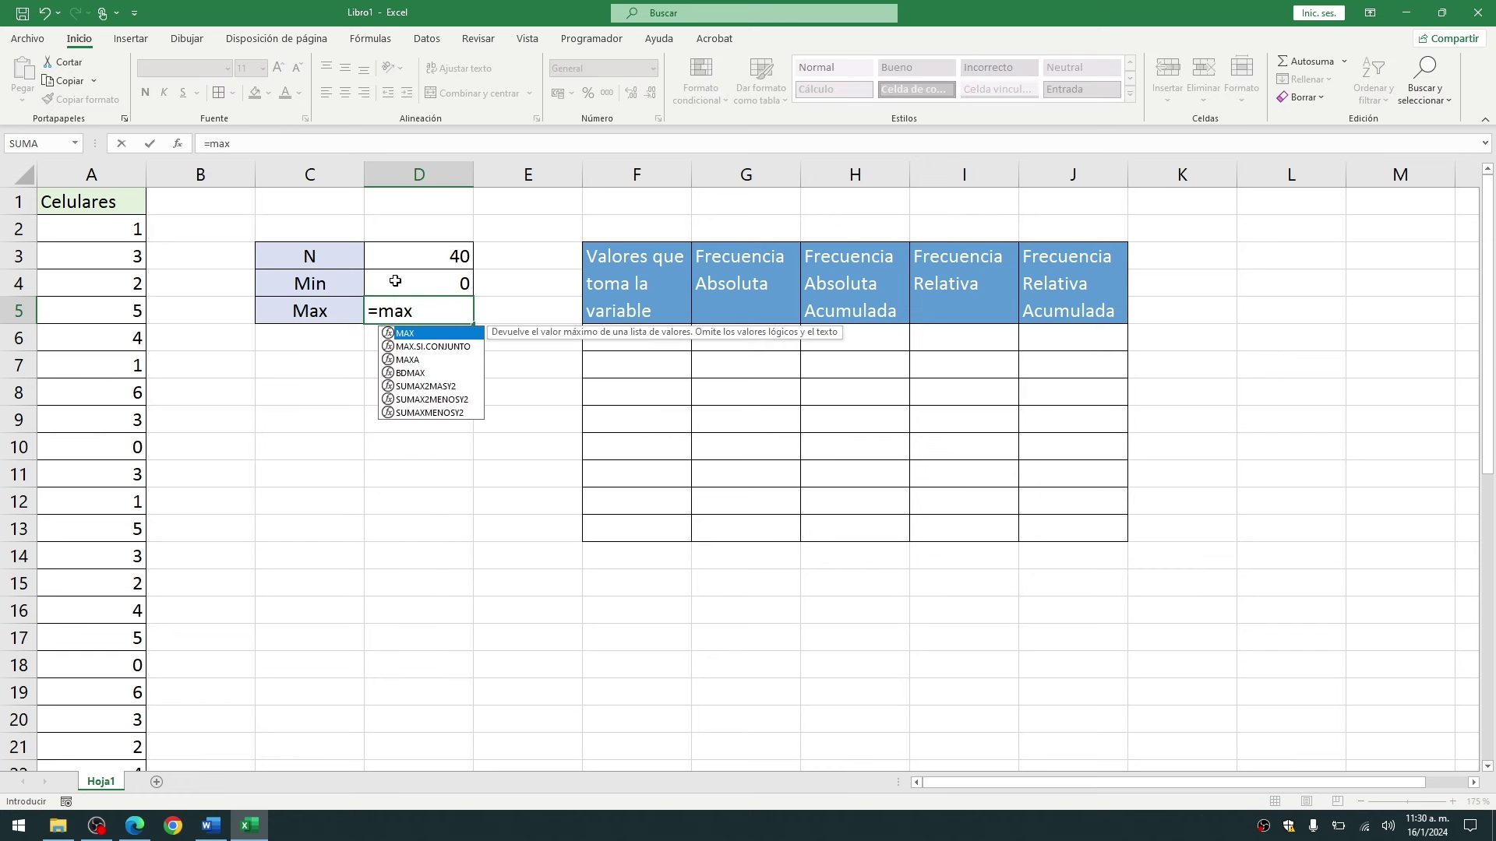
{"action": "type", "text": "("}
{"action": "left_click", "coordinate": [117, 227]}
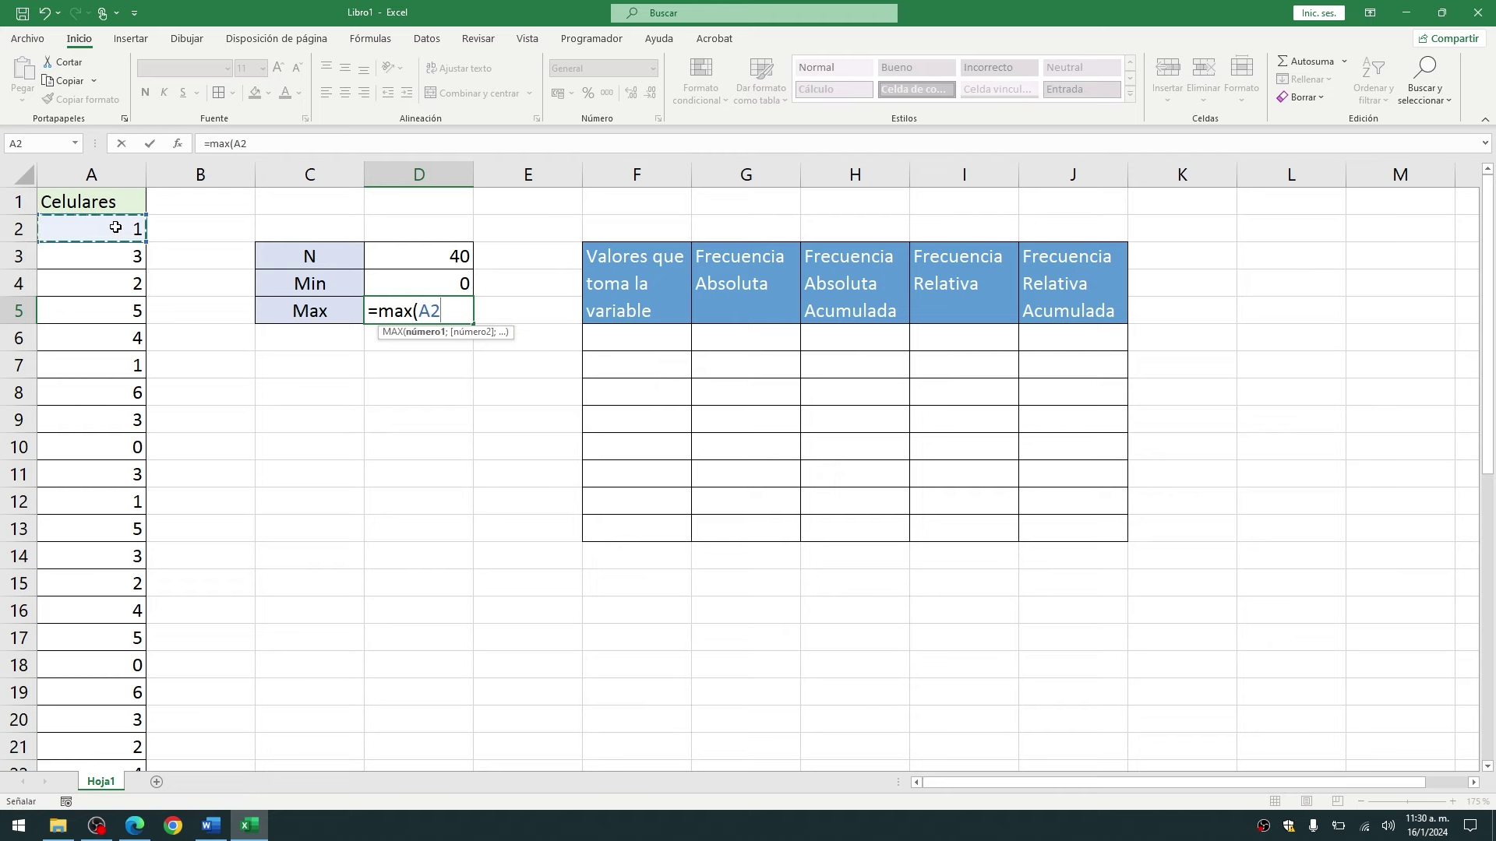
{"action": "key", "text": "ctrl+shift+Down"}
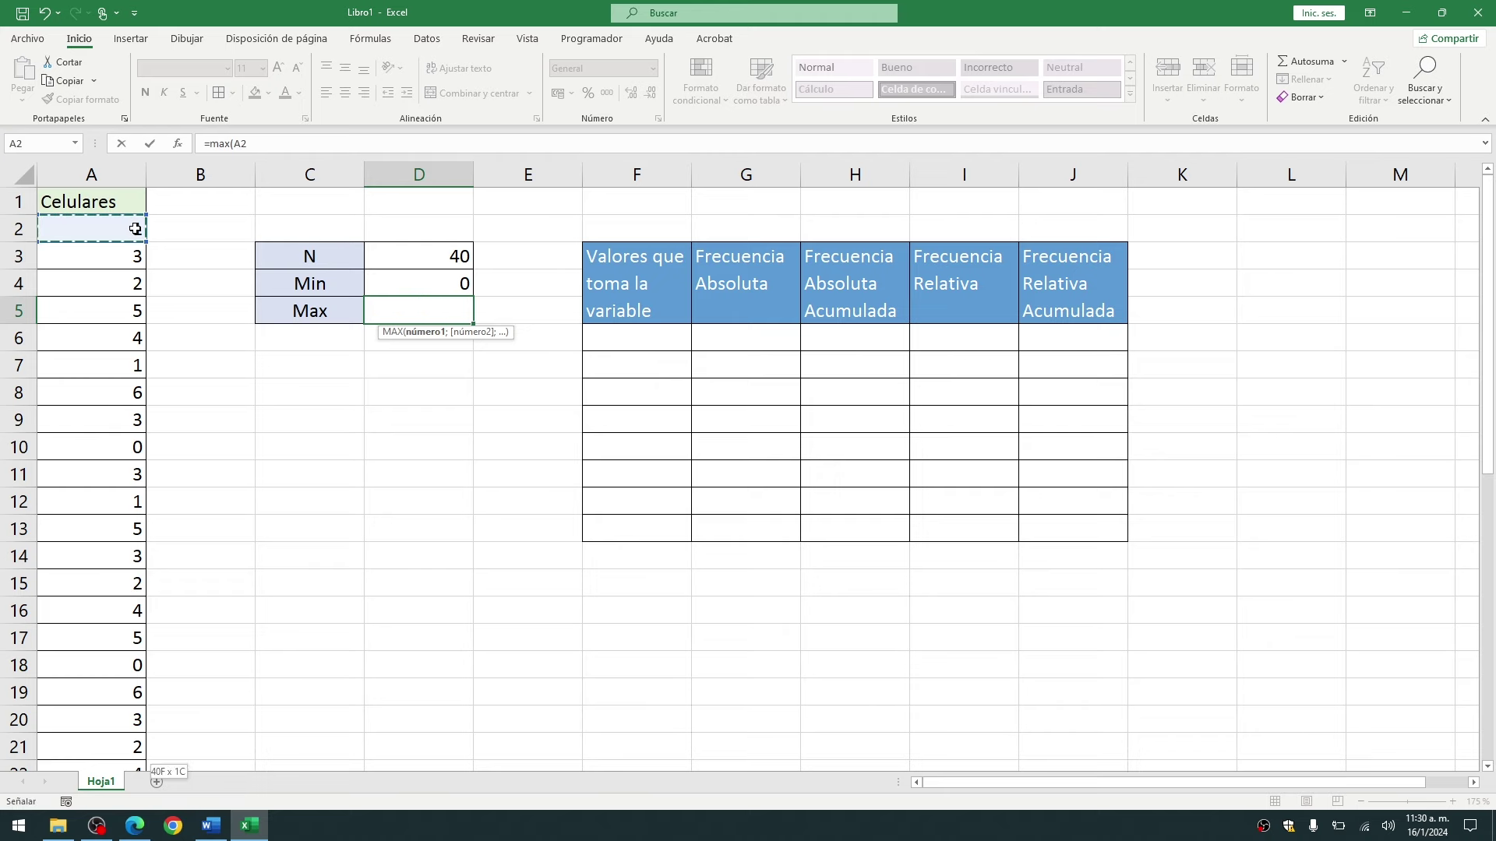
{"action": "key", "text": "Return"}
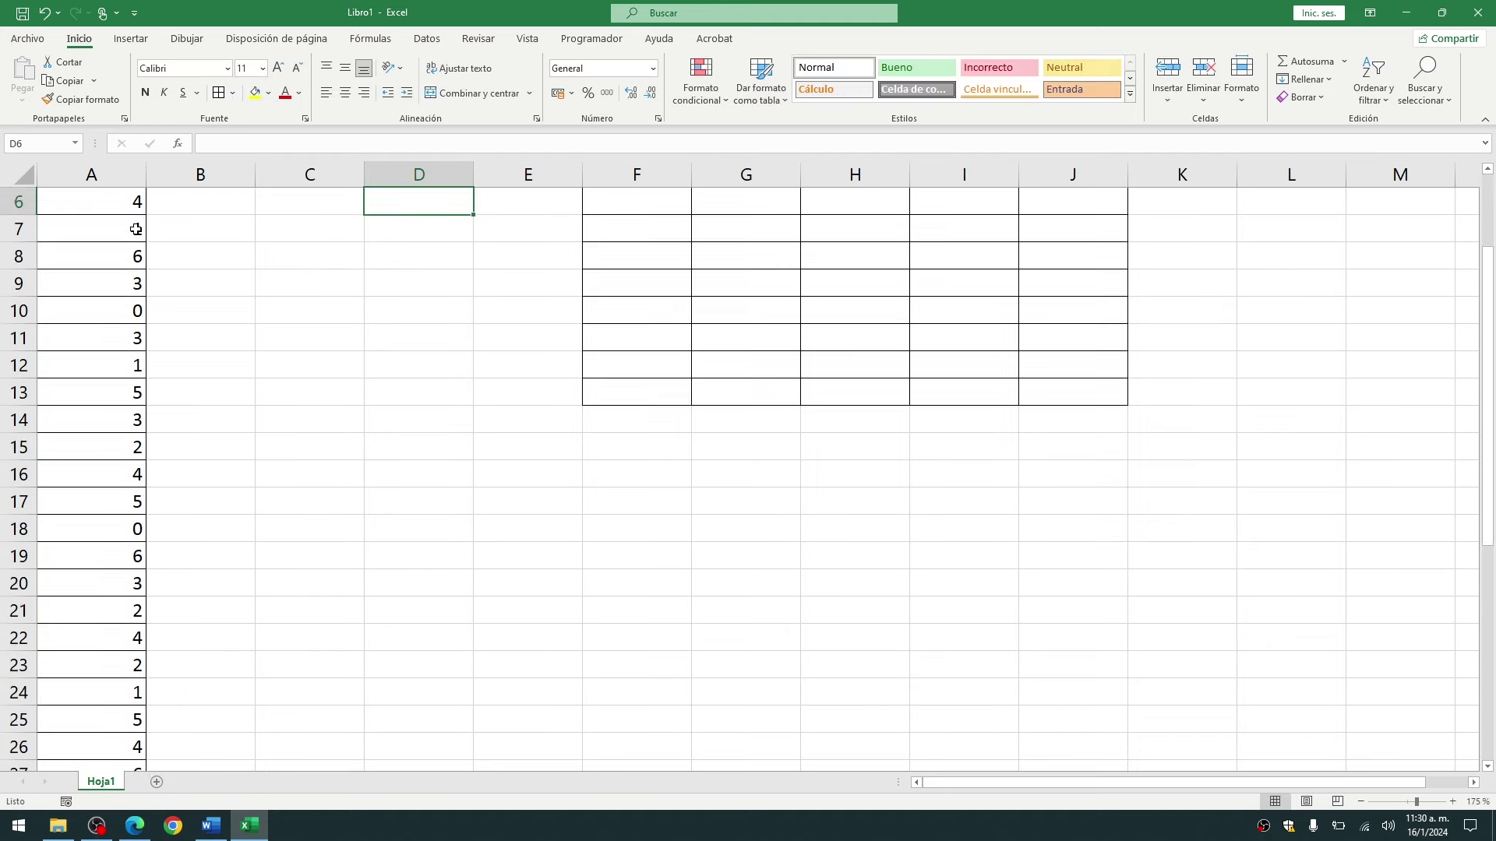
{"action": "scroll", "coordinate": [136, 229], "scroll_direction": "up", "scroll_amount": 2}
- Select the empty body of the frequency table
{"action": "left_click", "coordinate": [449, 381]}
{"action": "left_click", "coordinate": [444, 424]}
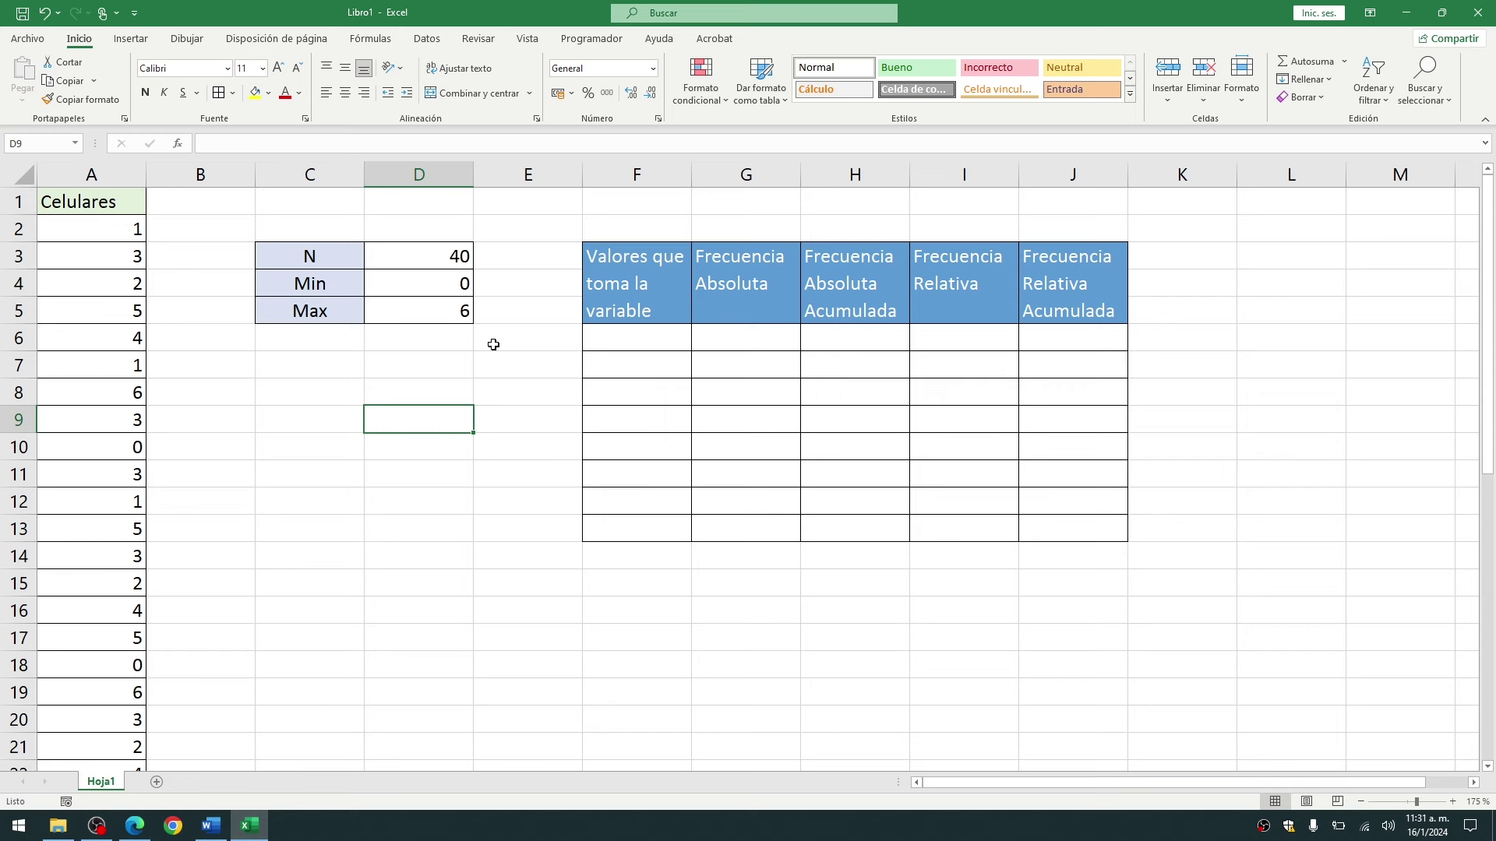
{"action": "left_click_drag", "start_coordinate": [596, 337], "coordinate": [1072, 516]}
- Enter the variable values 0, 1, 2, 3, 4, 5, 6 down F6:F12
{"action": "left_click", "coordinate": [557, 333]}
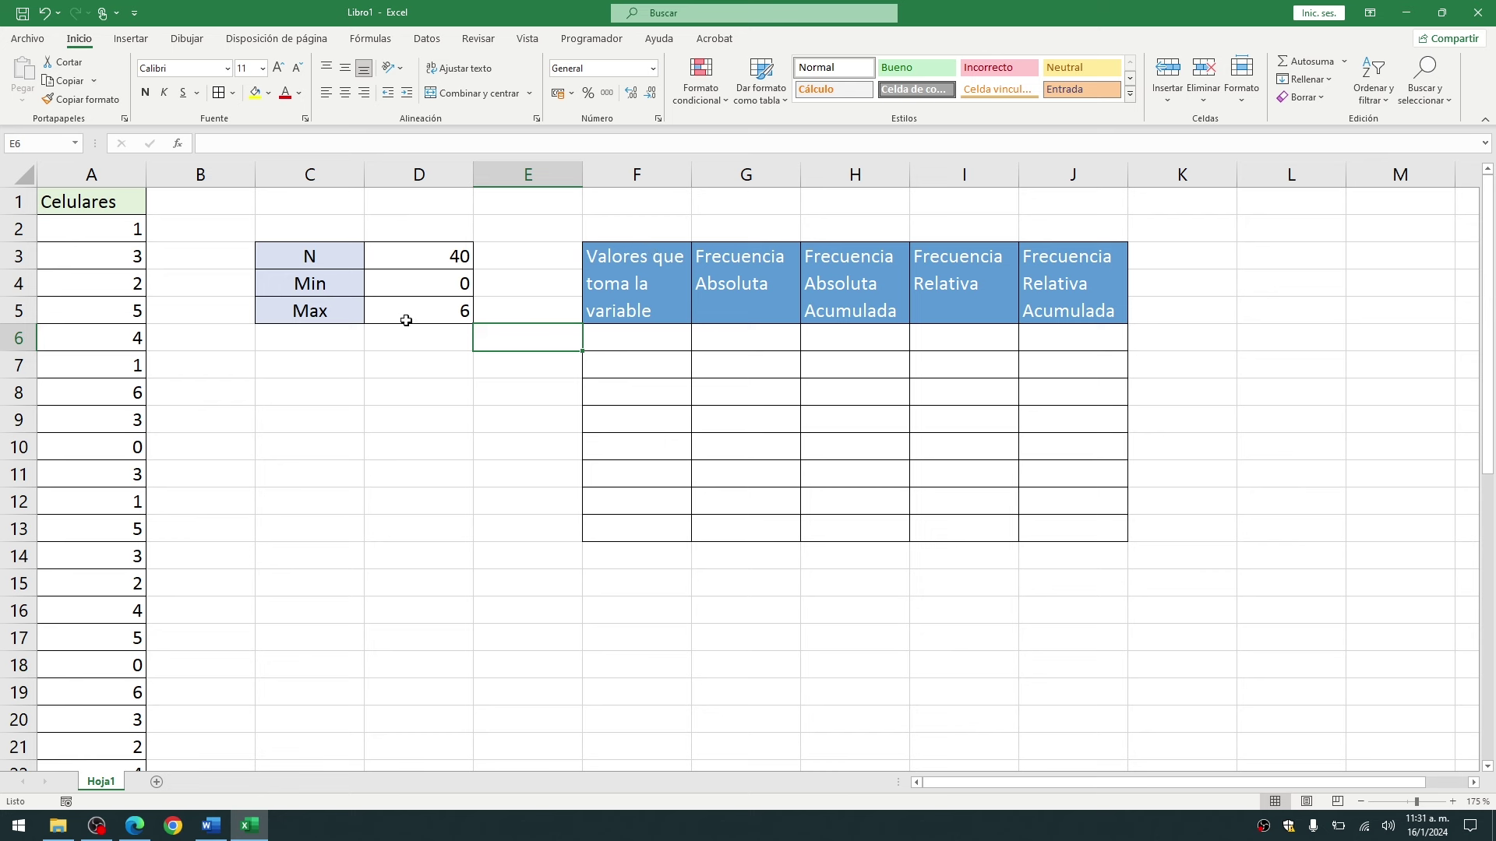
{"action": "left_click", "coordinate": [648, 348]}
{"action": "type", "text": "0"}
{"action": "key", "text": "Return"}
{"action": "type", "text": "1"}
{"action": "key", "text": "Return"}
{"action": "type", "text": "2"}
{"action": "key", "text": "Return"}
{"action": "type", "text": "3"}
{"action": "key", "text": "Return"}
{"action": "type", "text": "4"}
{"action": "key", "text": "ctrl+Return"}
{"action": "key", "text": "Return"}
{"action": "type", "text": "5"}
{"action": "key", "text": "Return"}
{"action": "type", "text": "6"}
{"action": "key", "text": "Return"}
- Set the extra bottom row F13:J13 to No Border
{"action": "left_click_drag", "start_coordinate": [538, 656], "coordinate": [623, 650]}
{"action": "left_click_drag", "start_coordinate": [628, 534], "coordinate": [1061, 541]}
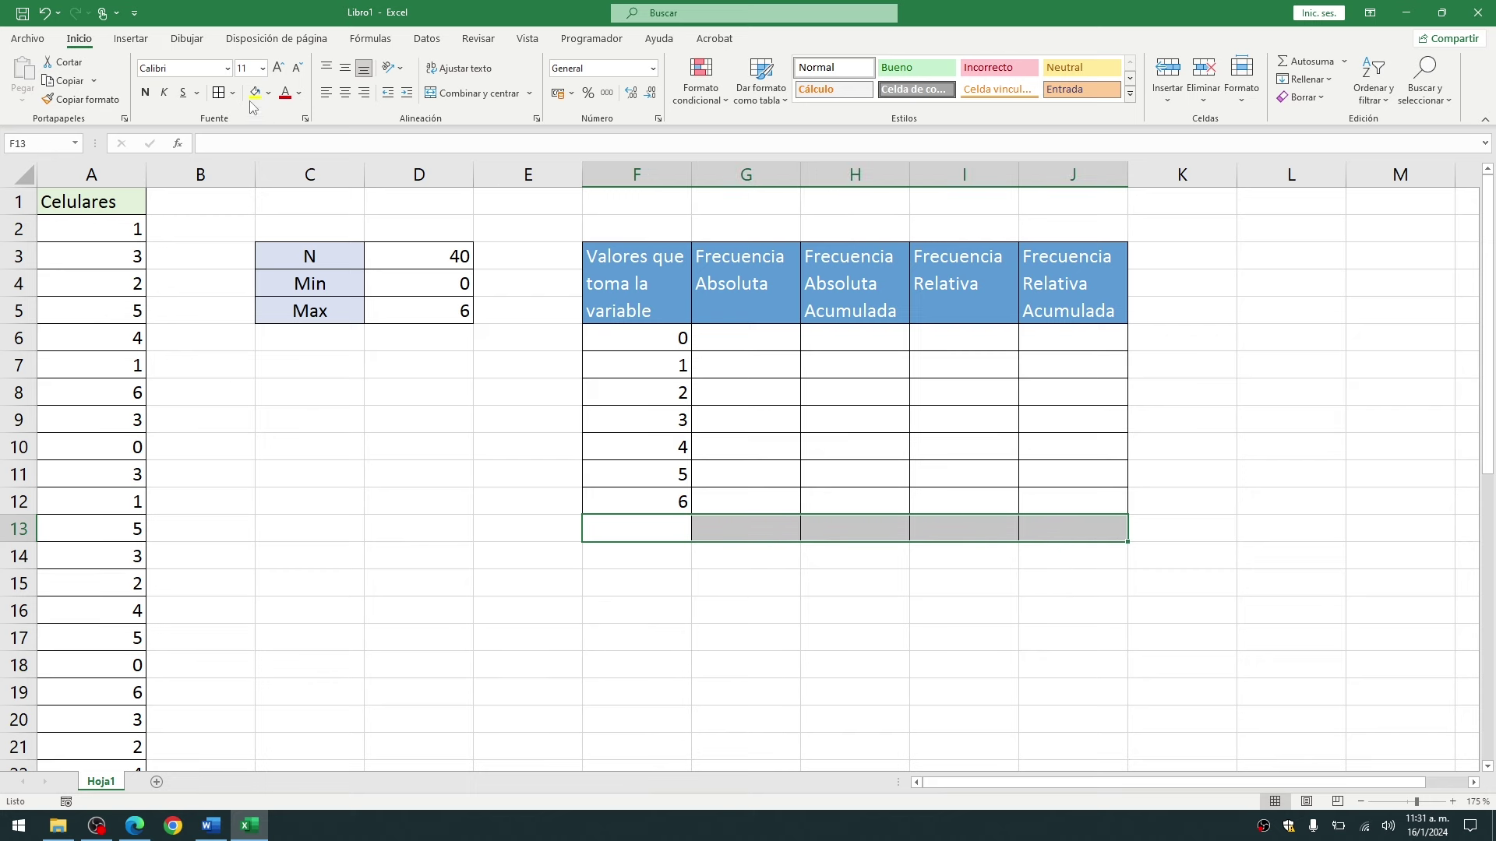
{"action": "left_click", "coordinate": [232, 92]}
{"action": "left_click", "coordinate": [261, 250]}
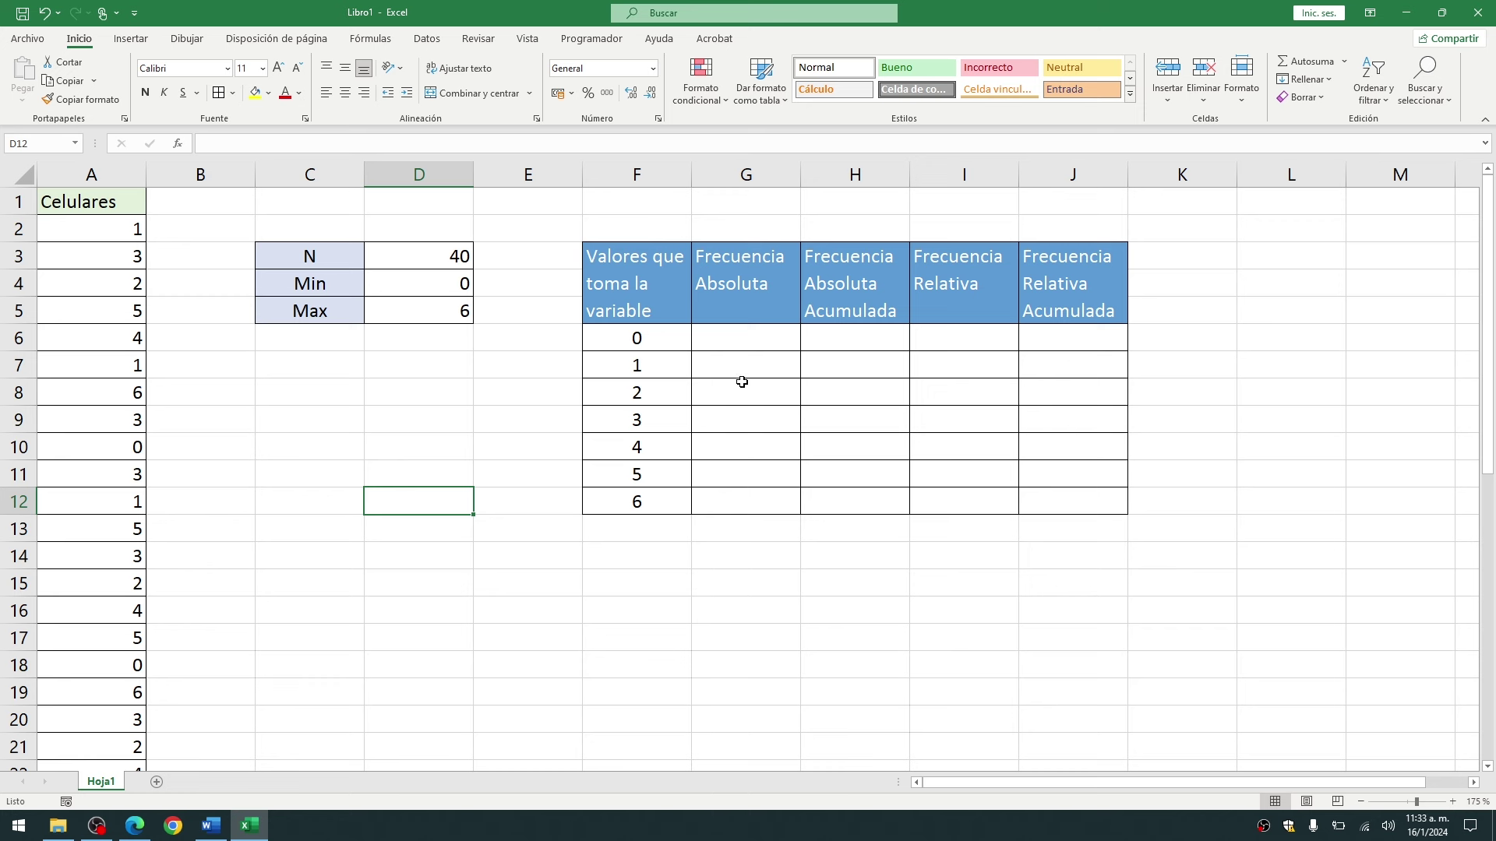
{"action": "left_click", "coordinate": [742, 348]}
- Enter =FRECUENCIA(A2:A41;F6:F12) as an array formula in G6 and fill it down to G12
{"action": "type", "text": "="}
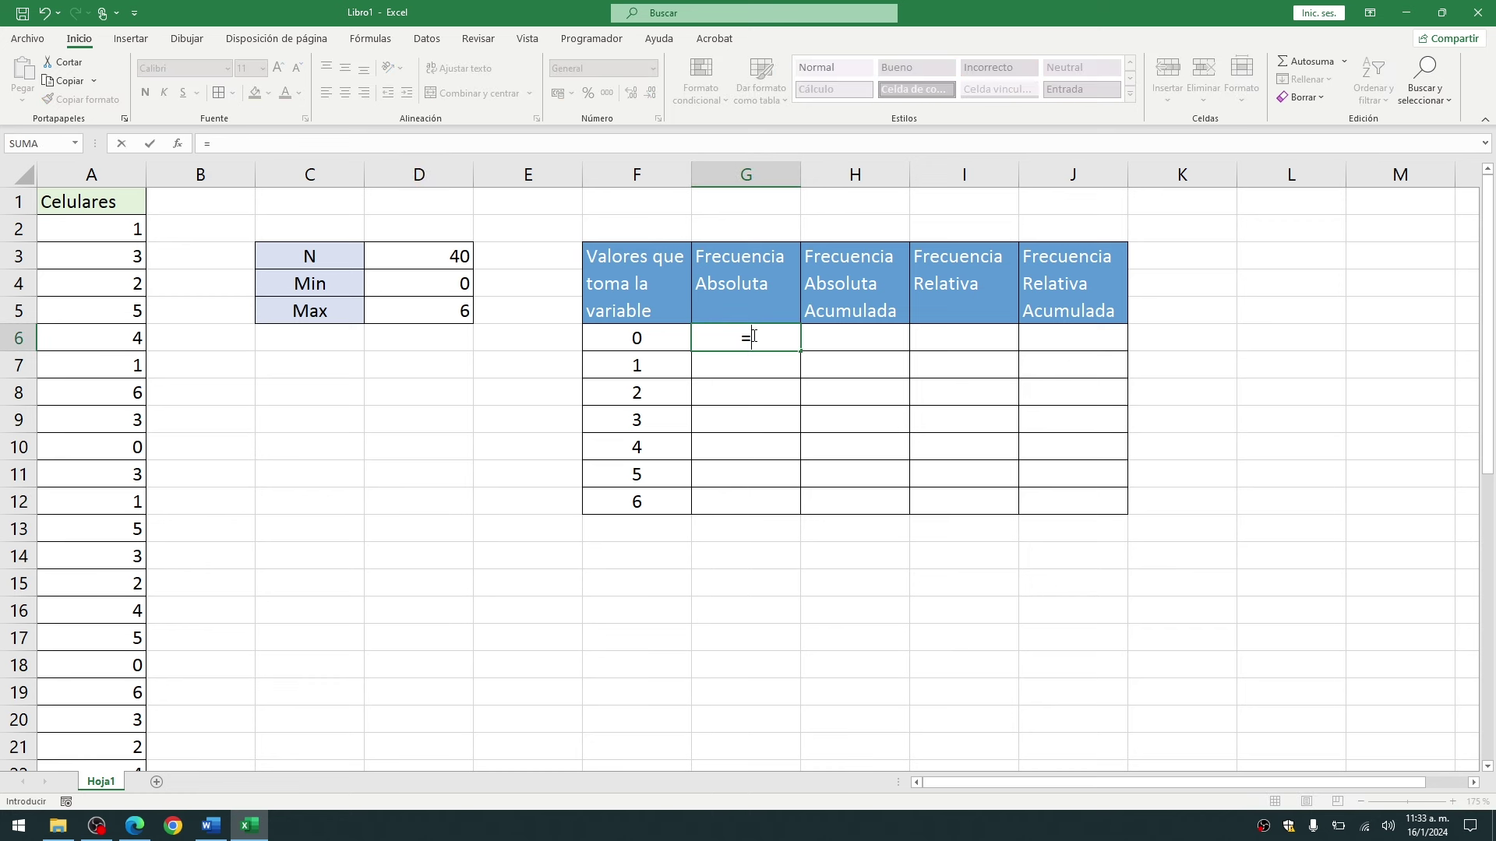
{"action": "type", "text": "frec"}
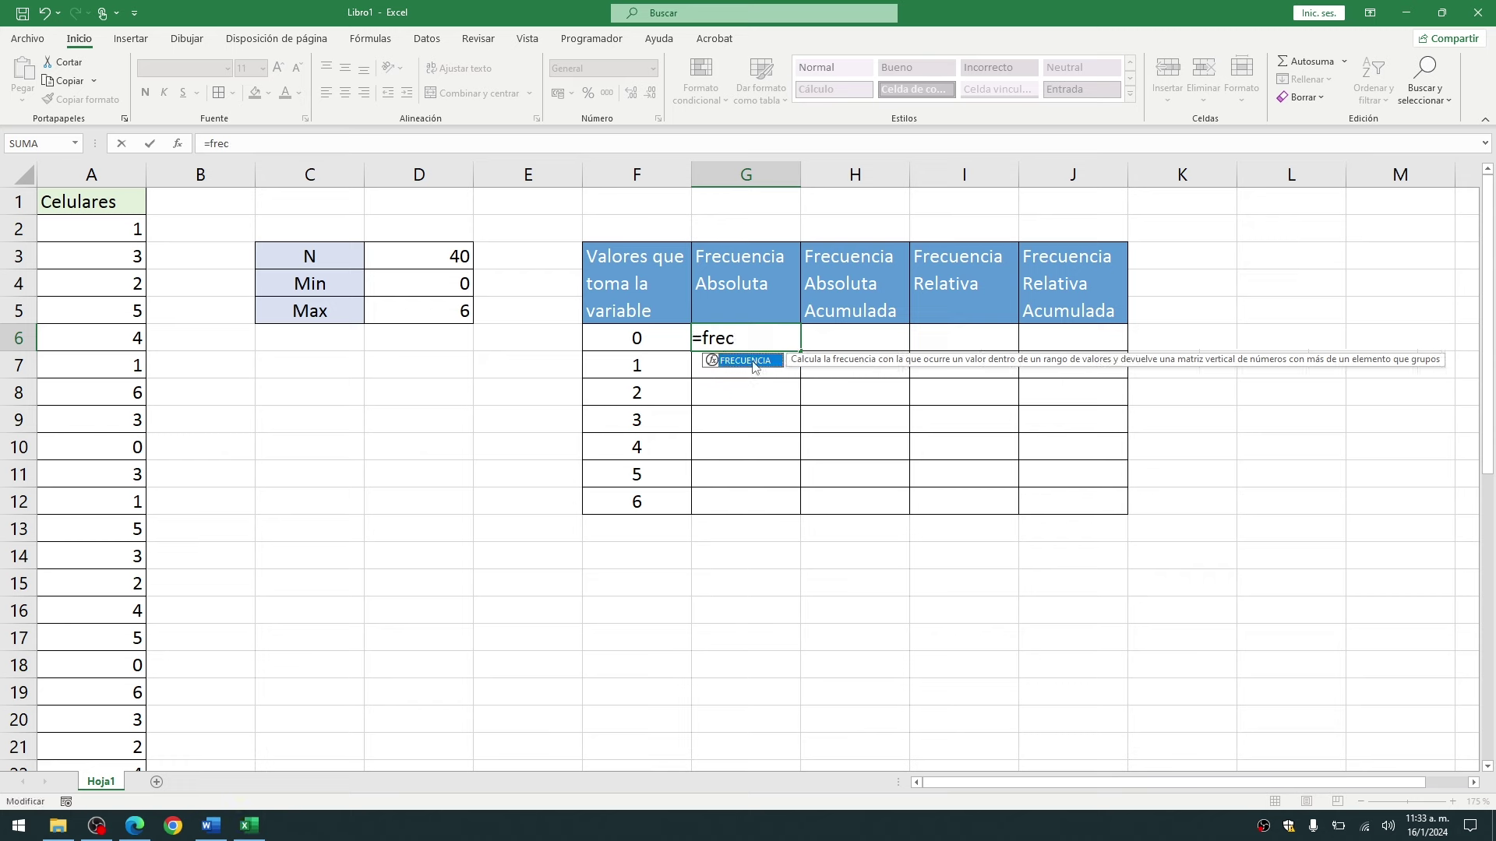
{"action": "double_click", "coordinate": [751, 361]}
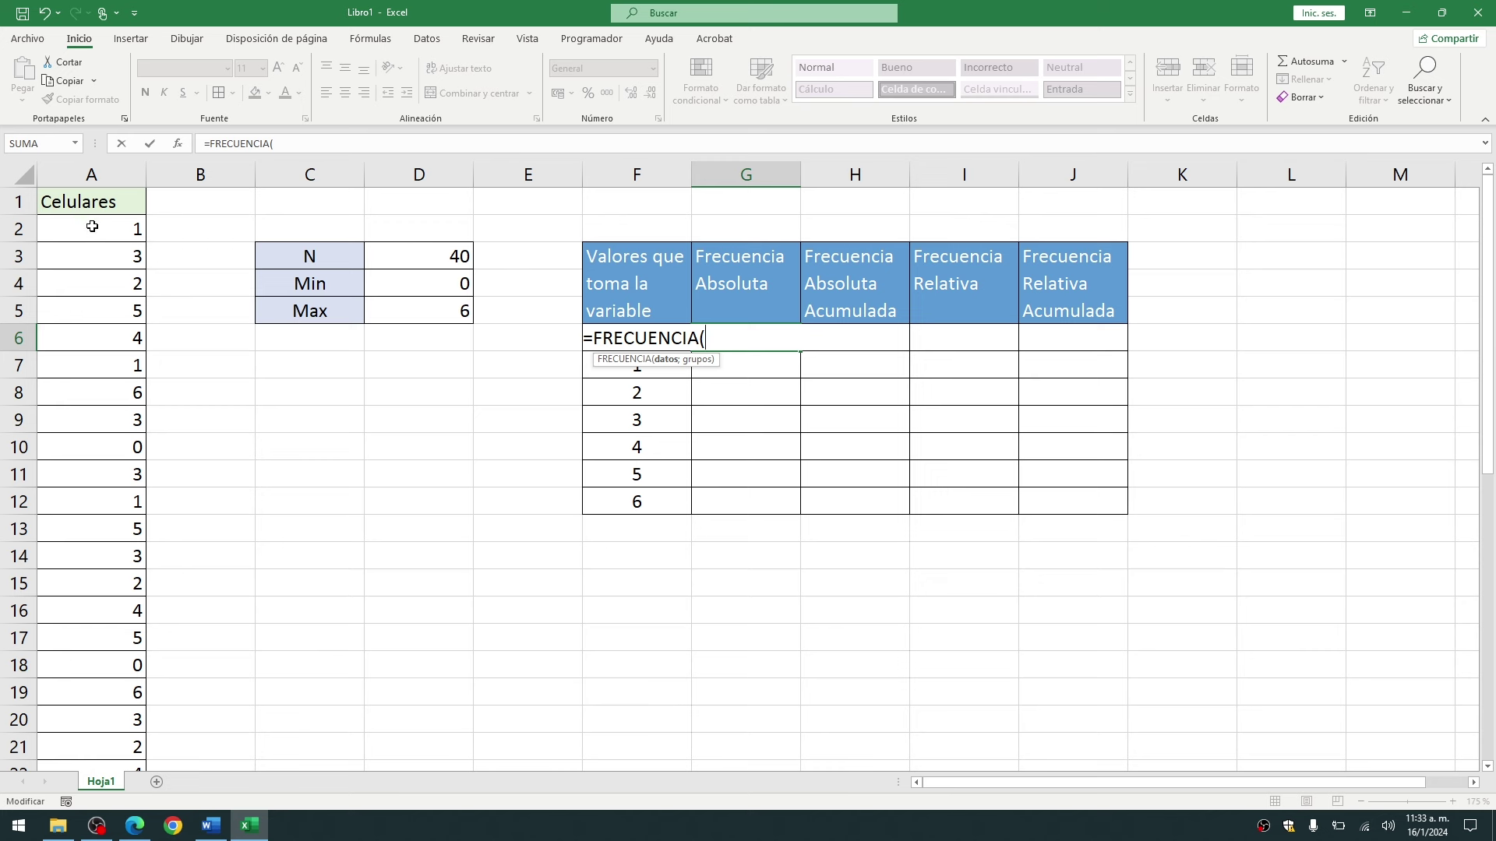
{"action": "left_click", "coordinate": [92, 226]}
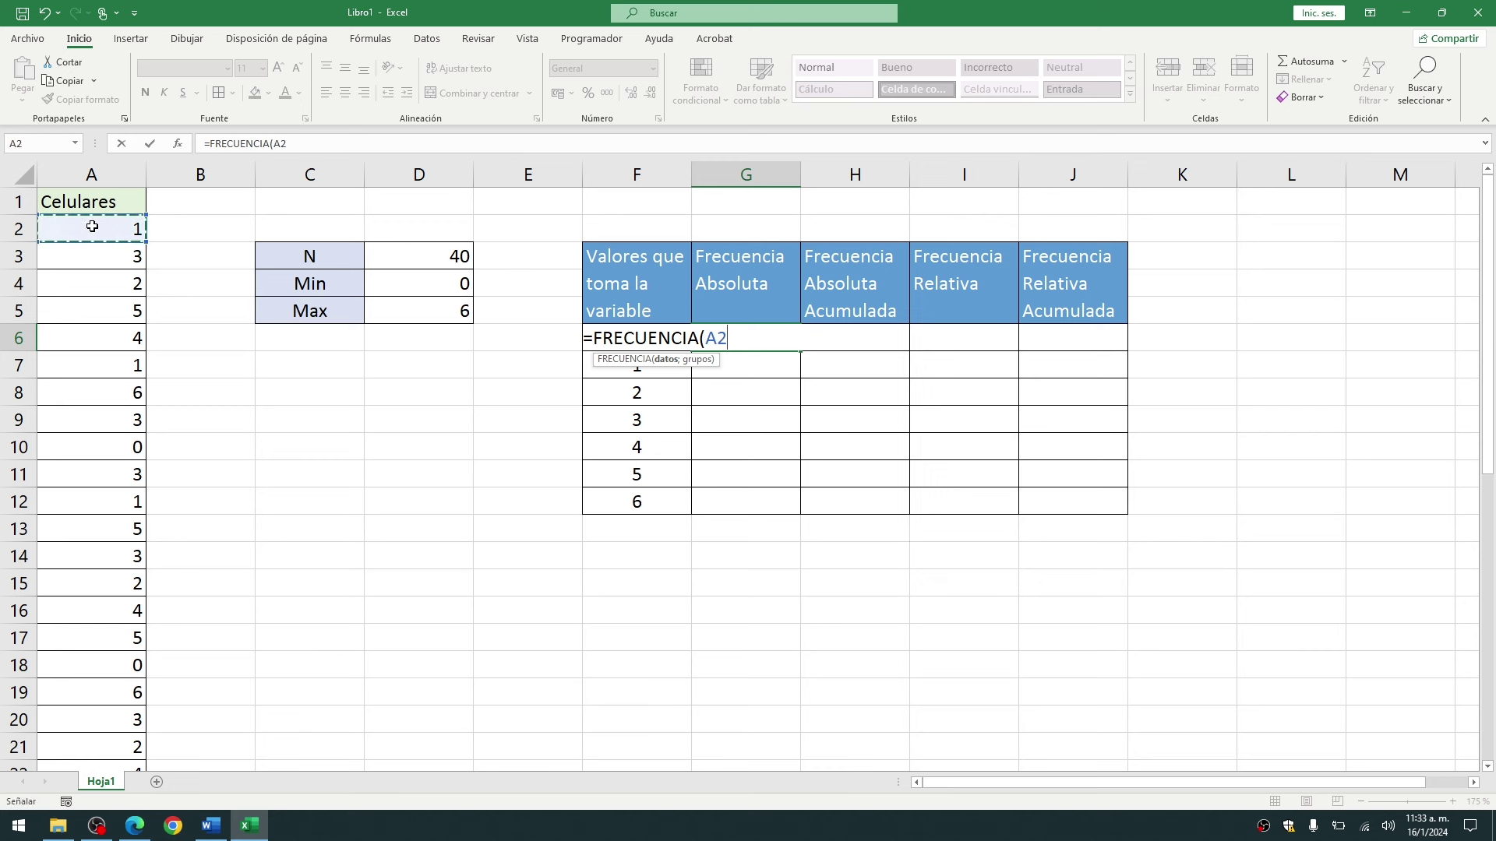
{"action": "key", "text": "ctrl+shift+Down"}
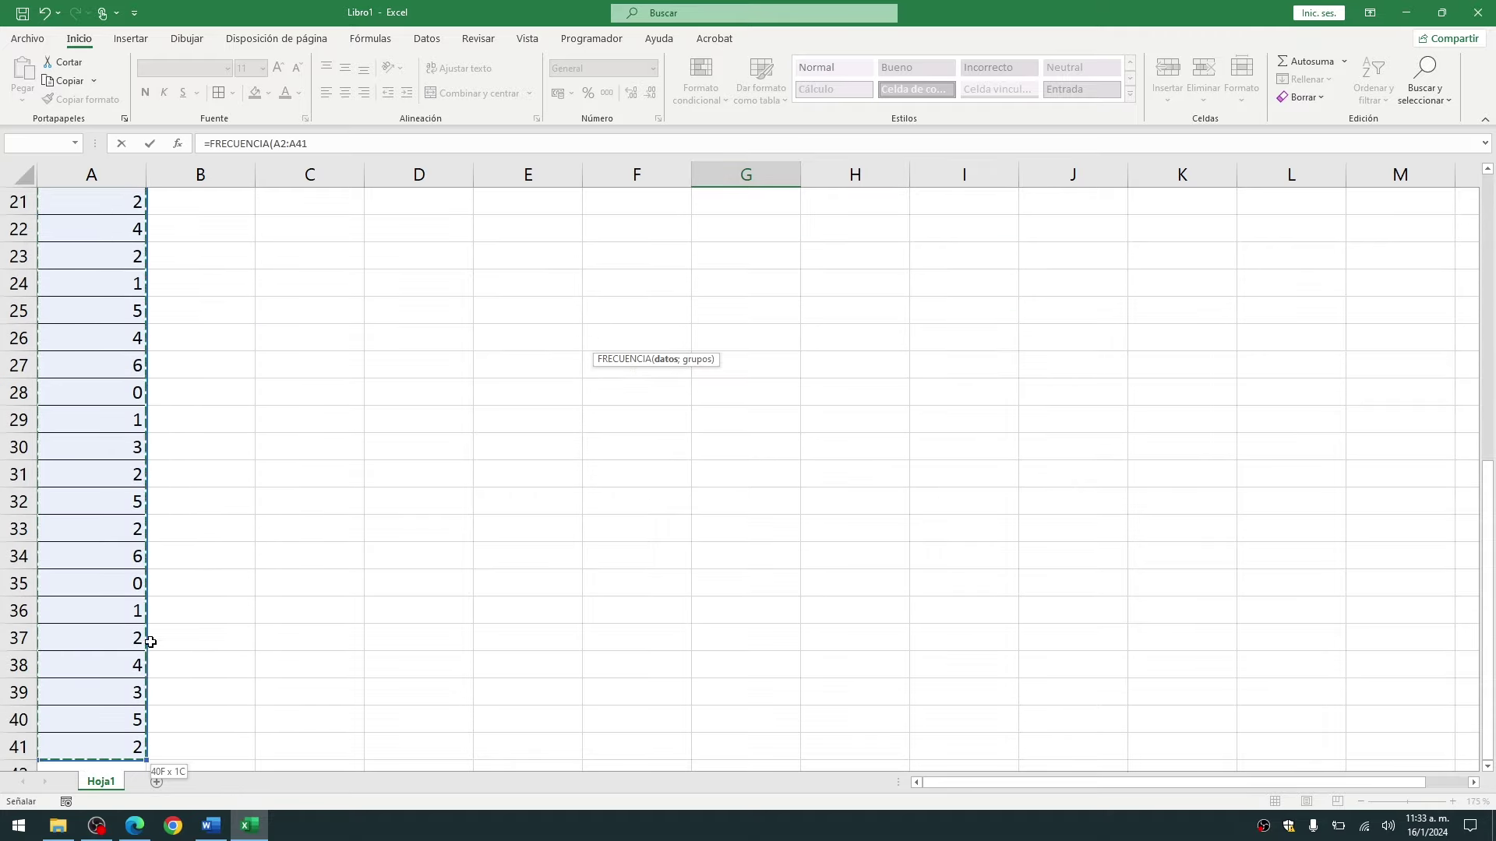
{"action": "scroll", "coordinate": [160, 621], "scroll_direction": "up", "scroll_amount": 7}
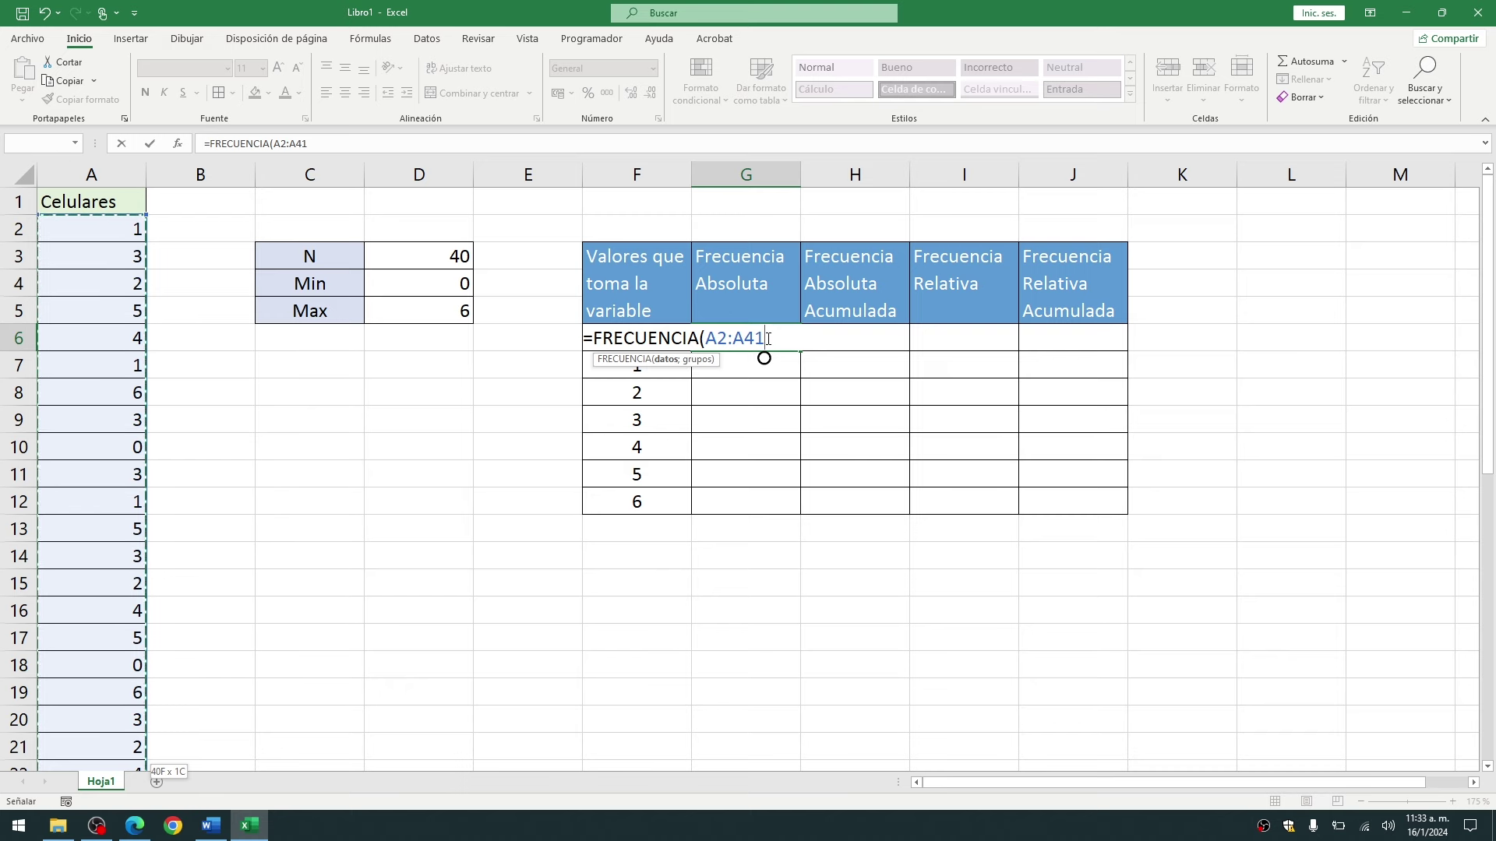
{"action": "type", "text": ";"}
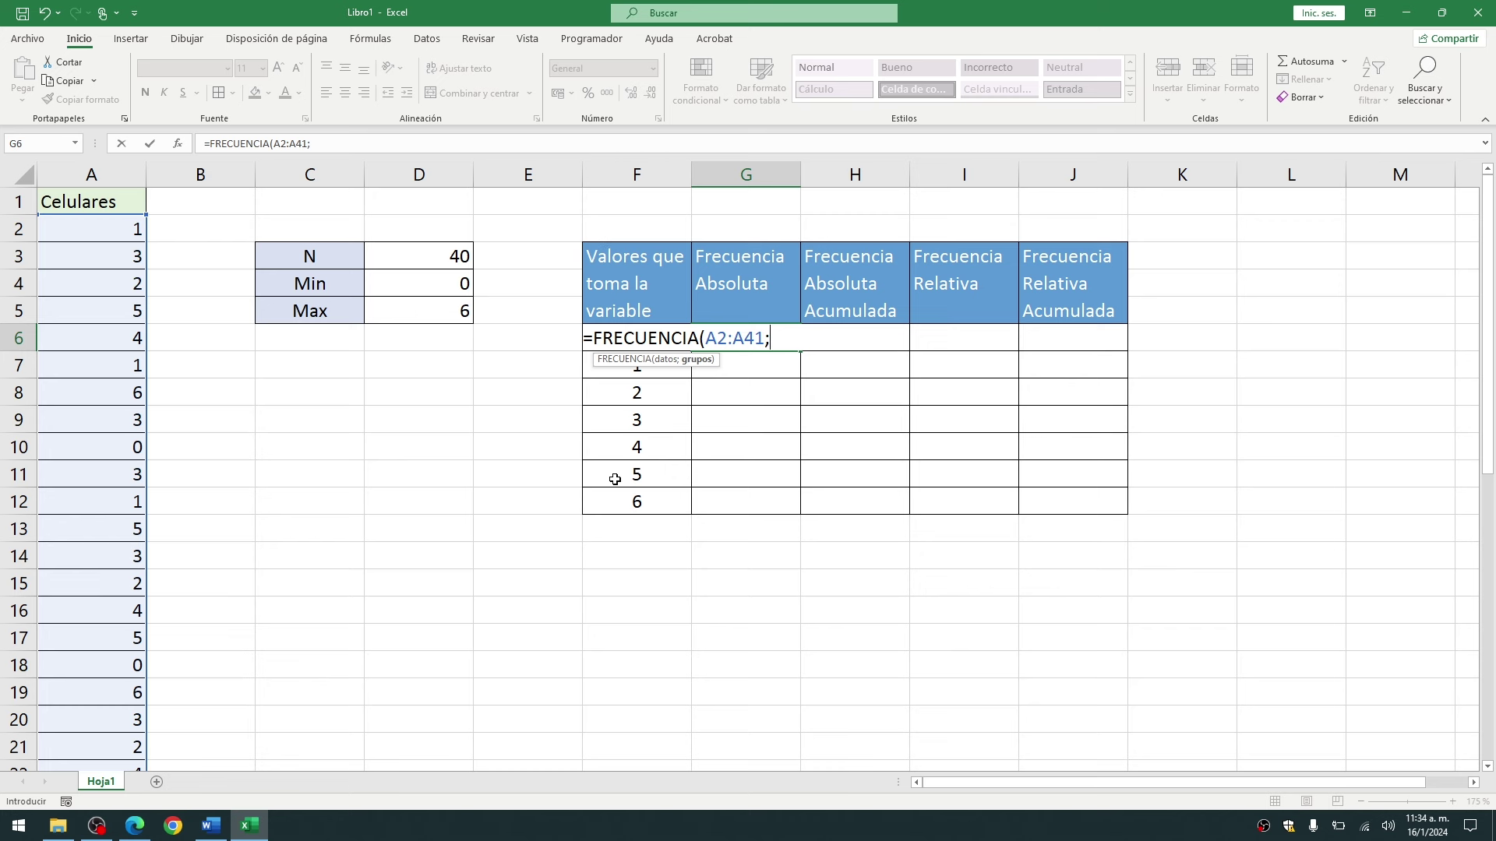
{"action": "left_click_drag", "start_coordinate": [607, 499], "coordinate": [590, 341]}
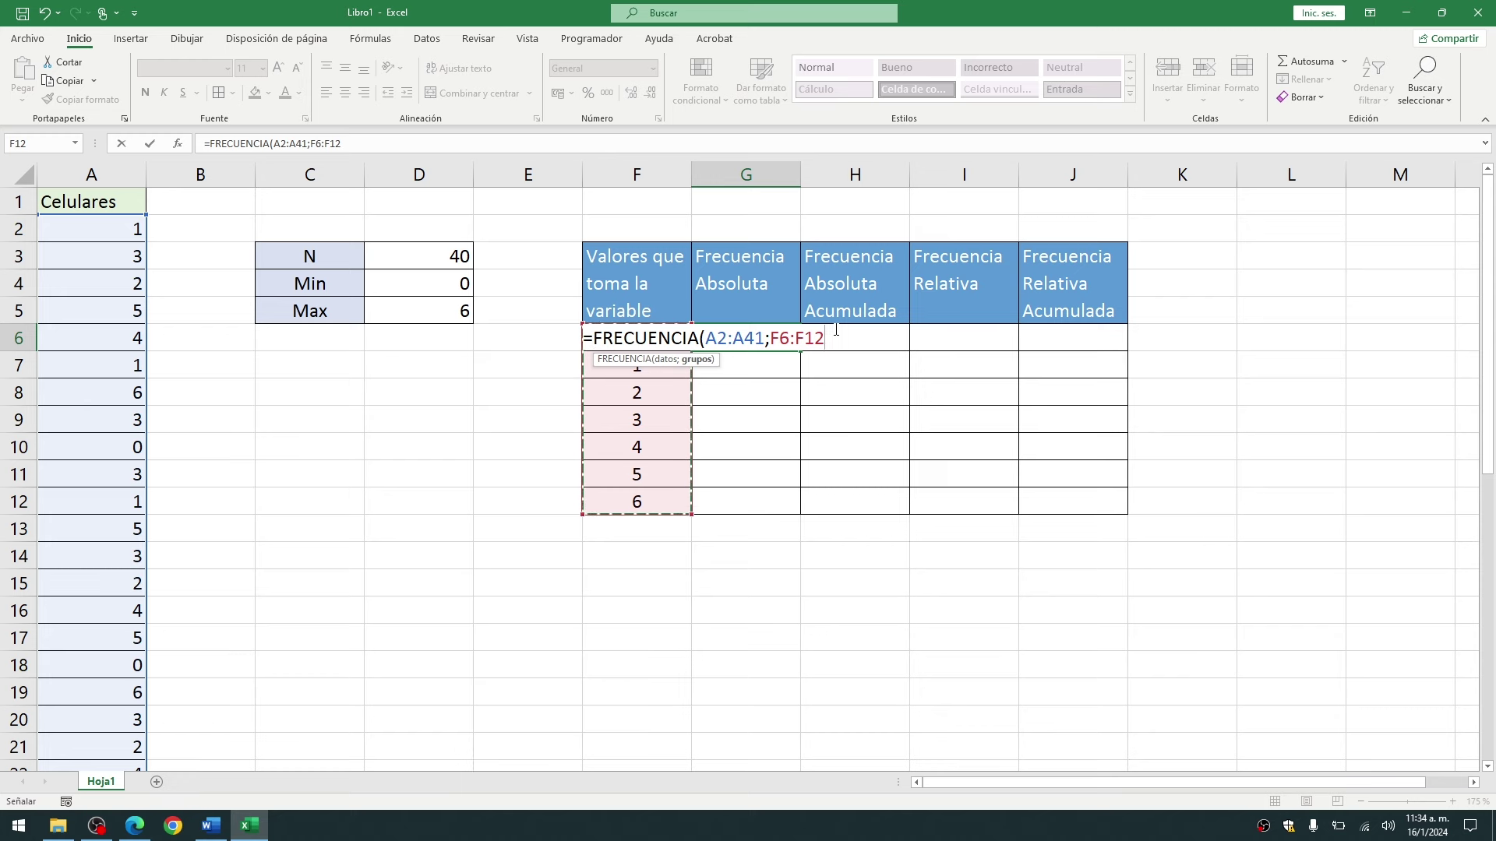
{"action": "type", "text": ")"}
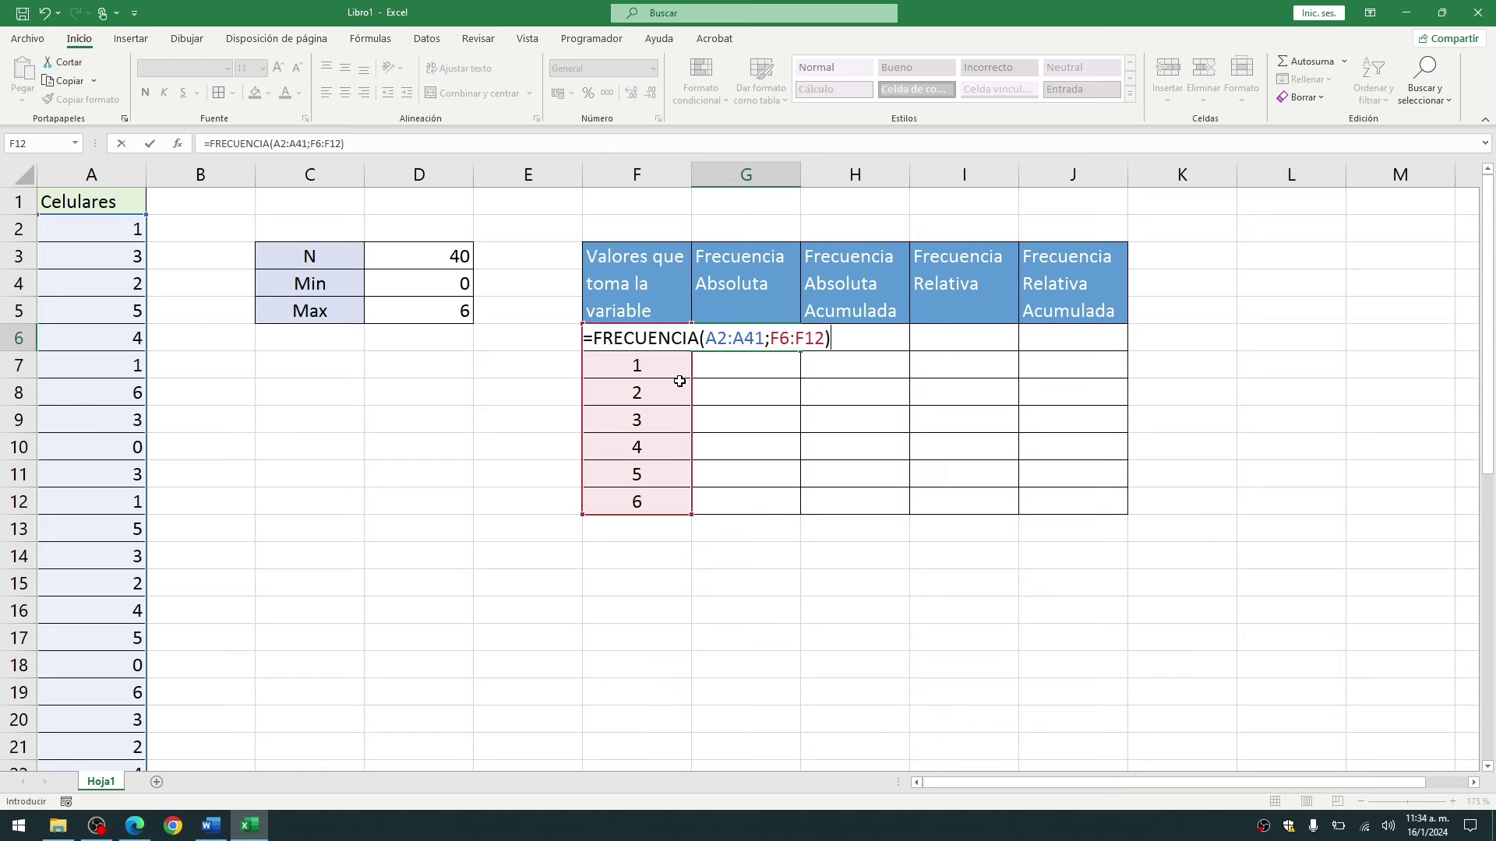
{"action": "key", "text": "ctrl+shift+Return"}
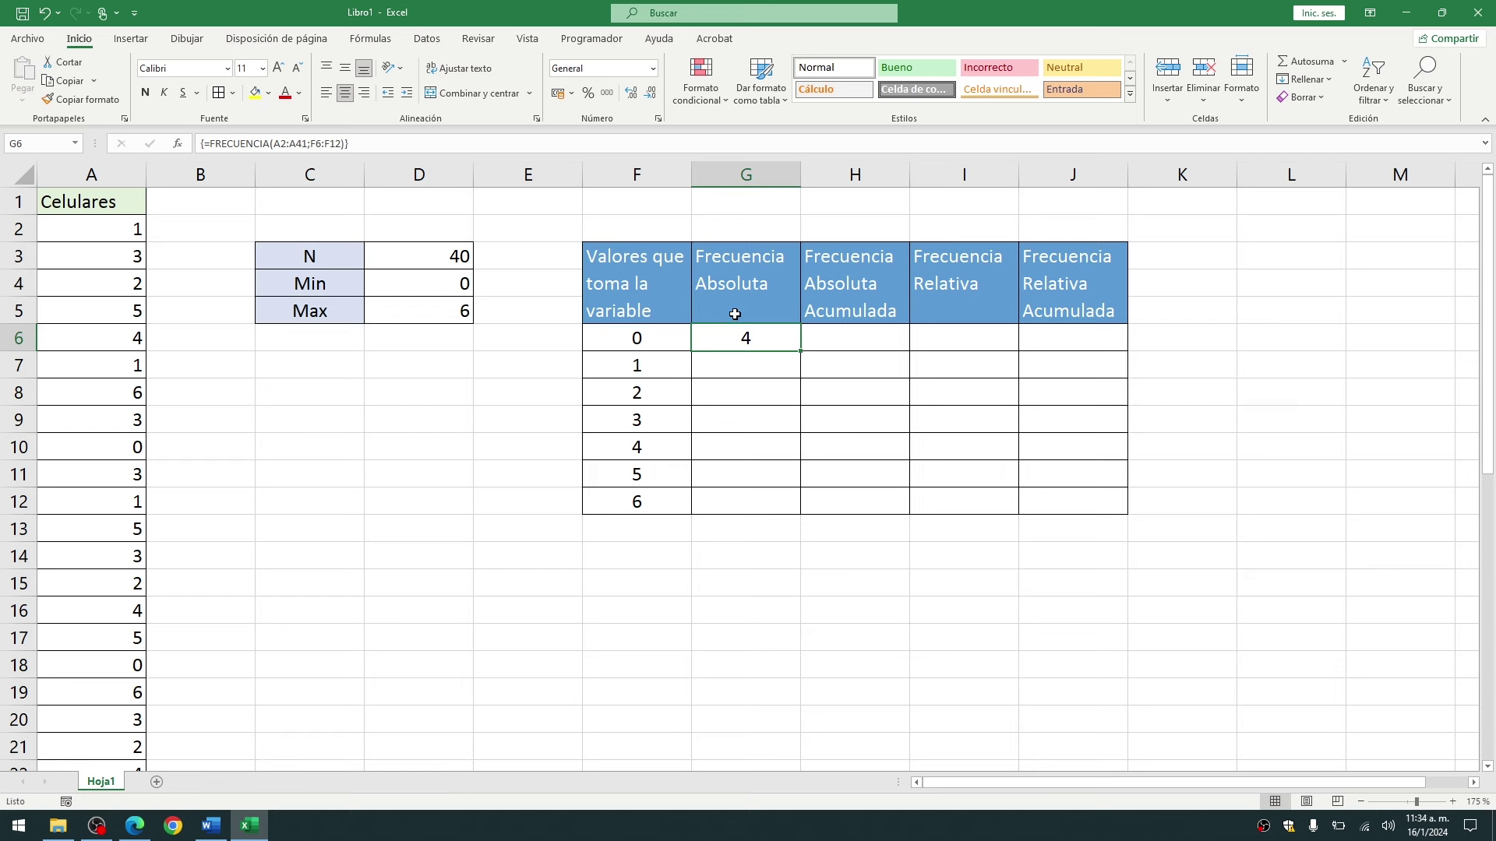
{"action": "left_click_drag", "start_coordinate": [801, 351], "coordinate": [800, 514]}
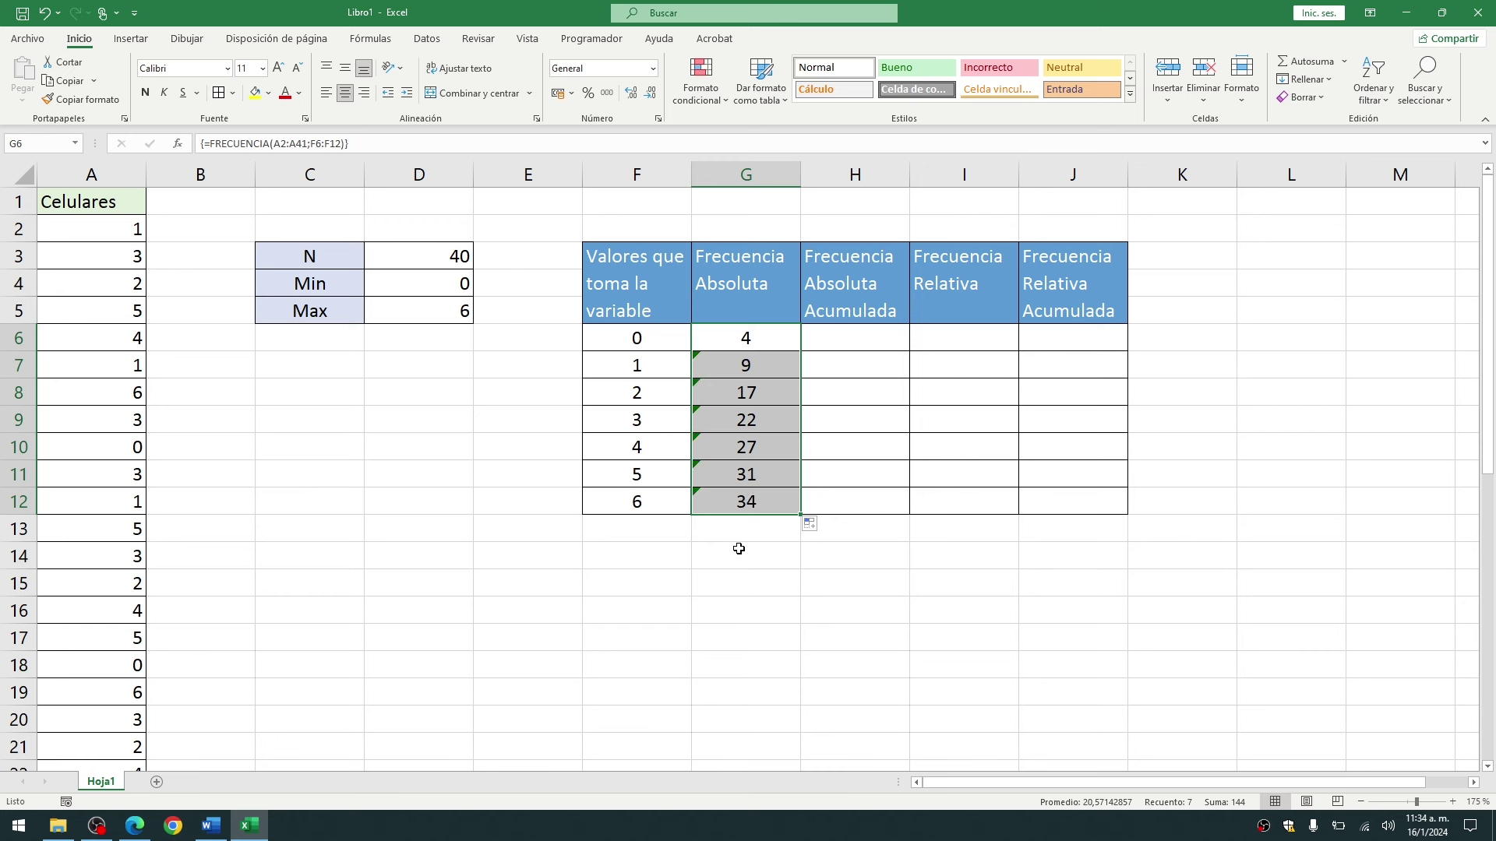
- AutoSum the absolute frequencies G6:G12 into G13, giving 144
{"action": "left_click", "coordinate": [738, 549]}
{"action": "left_click", "coordinate": [744, 357]}
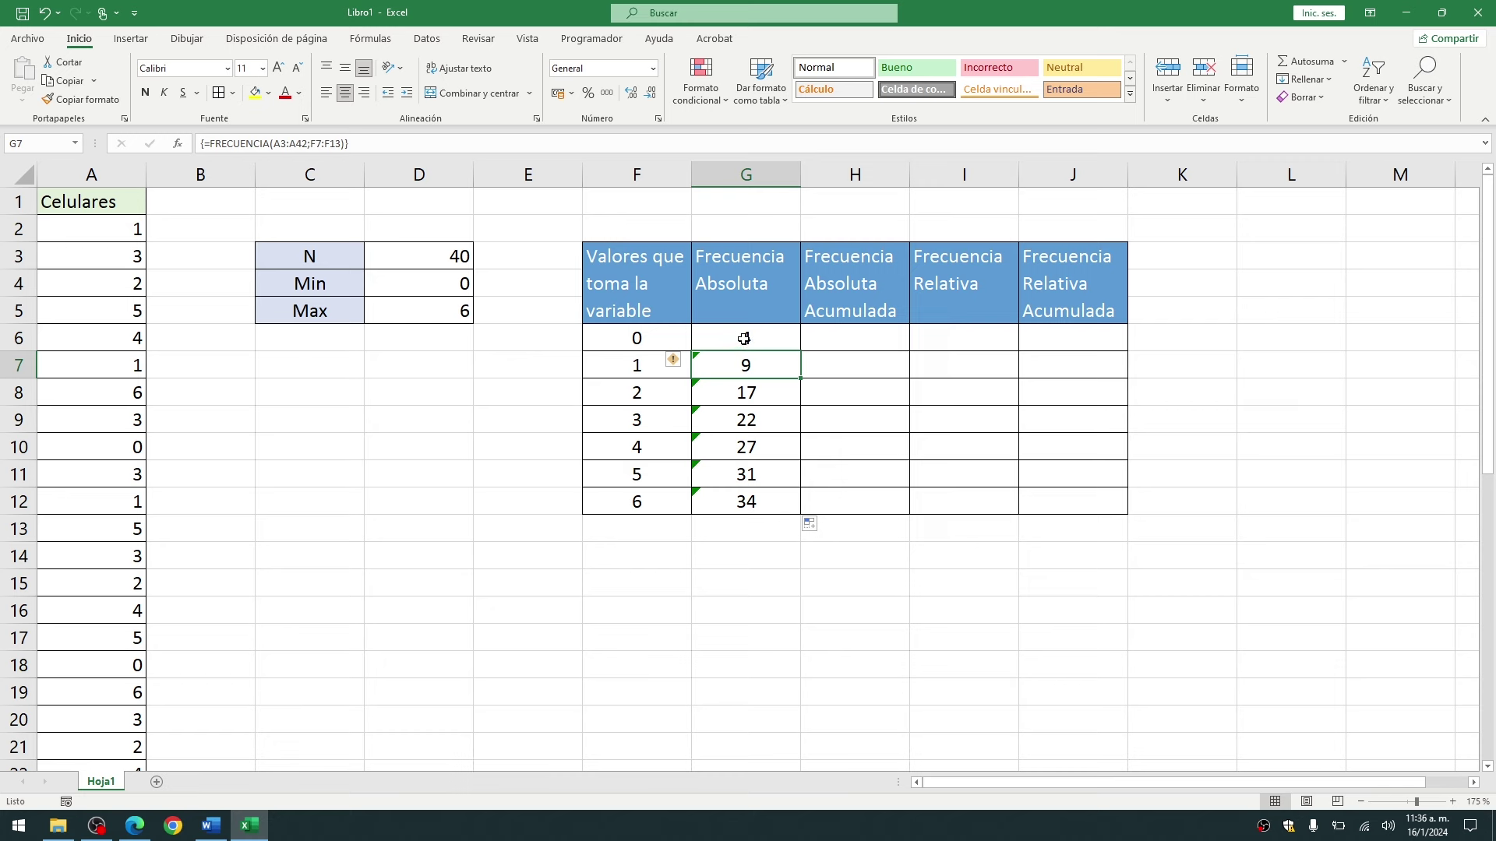
{"action": "left_click_drag", "start_coordinate": [744, 338], "coordinate": [748, 503]}
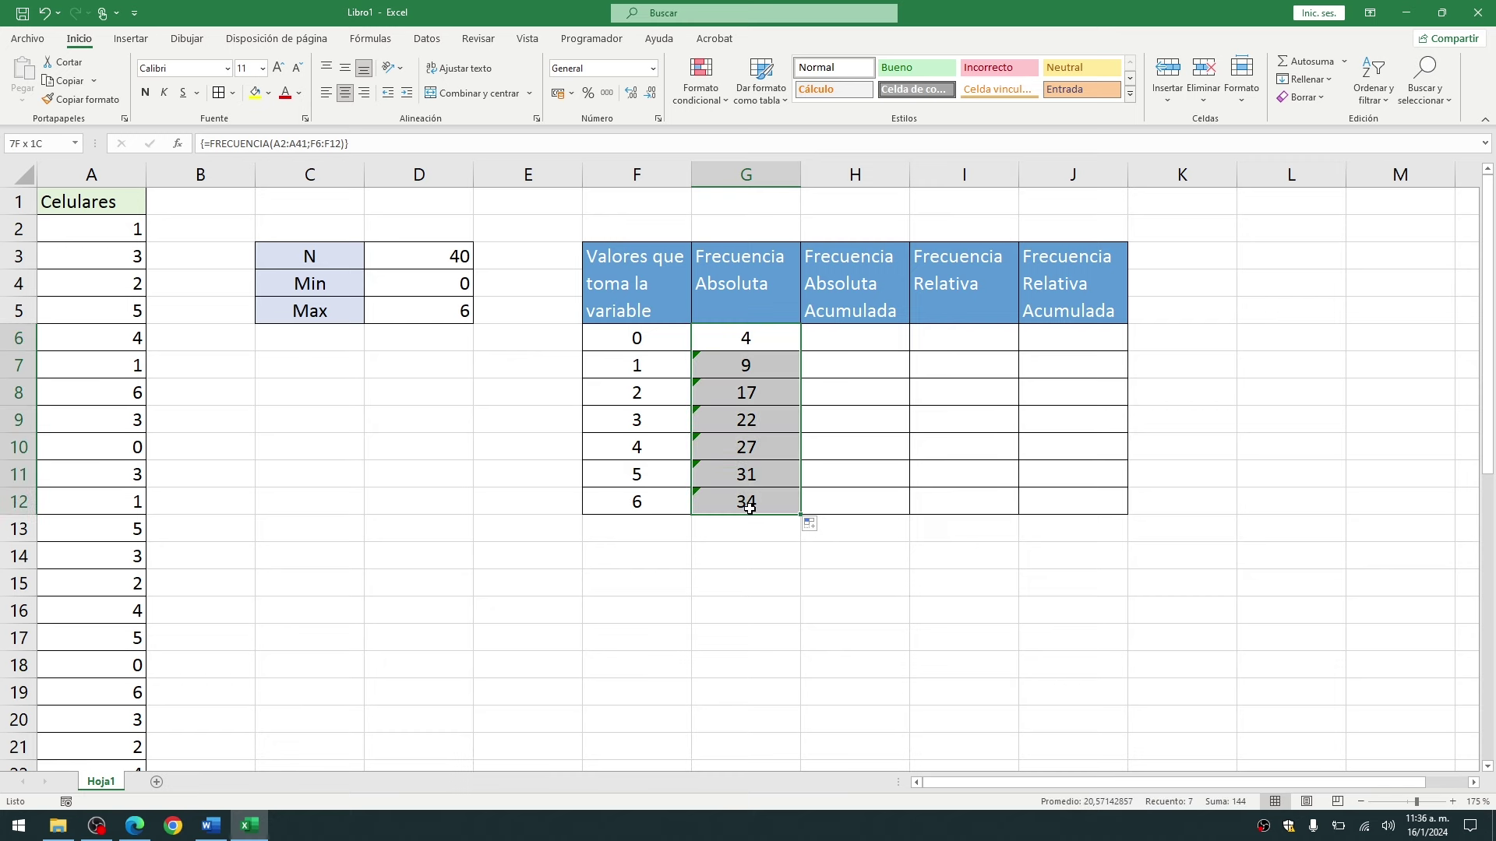
{"action": "left_click", "coordinate": [1308, 62]}
{"action": "left_click", "coordinate": [752, 555]}
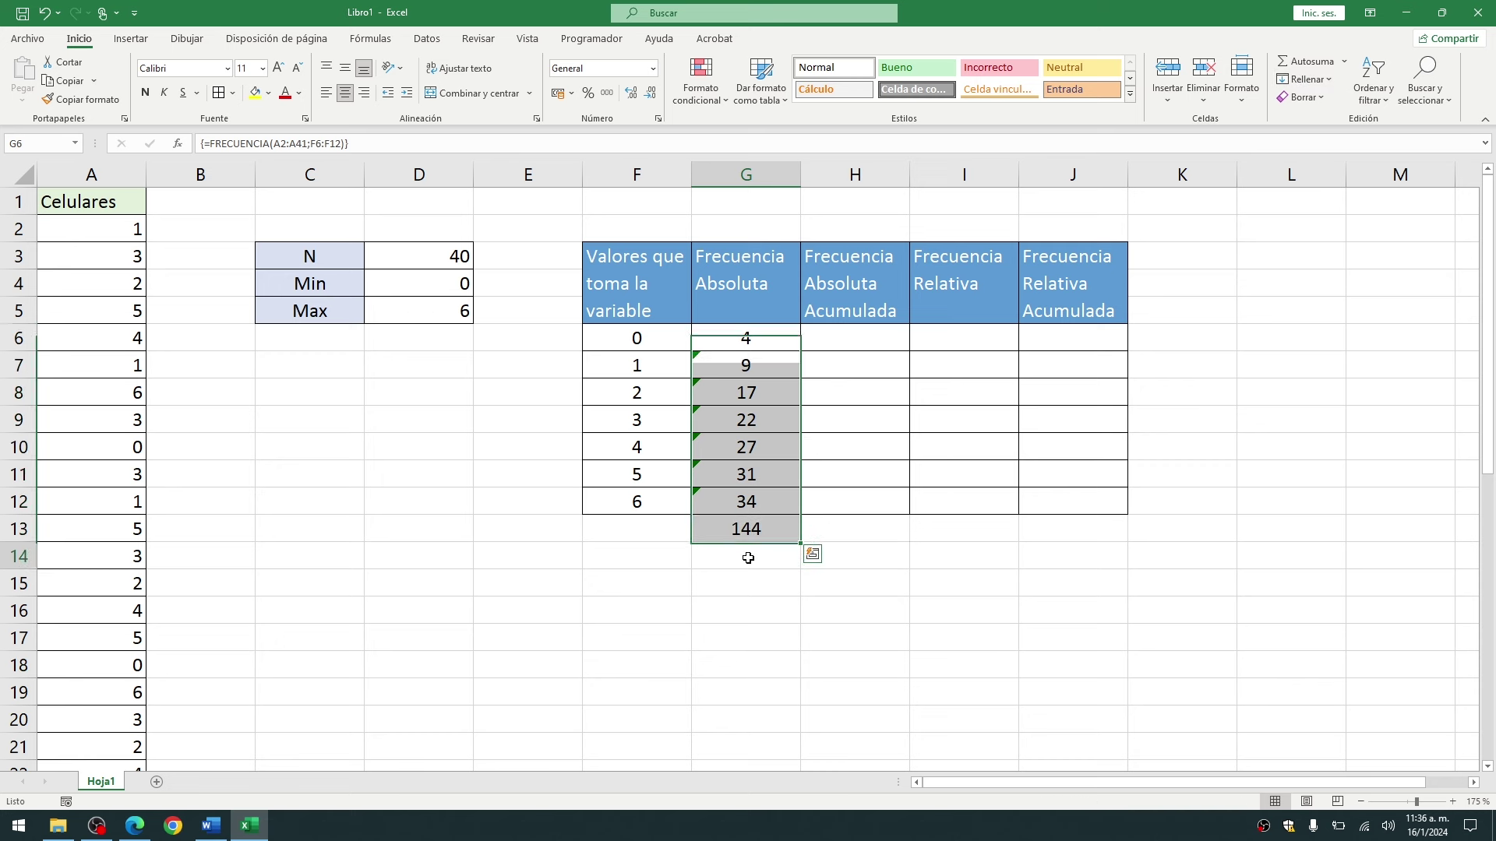
{"action": "left_click", "coordinate": [854, 339]}
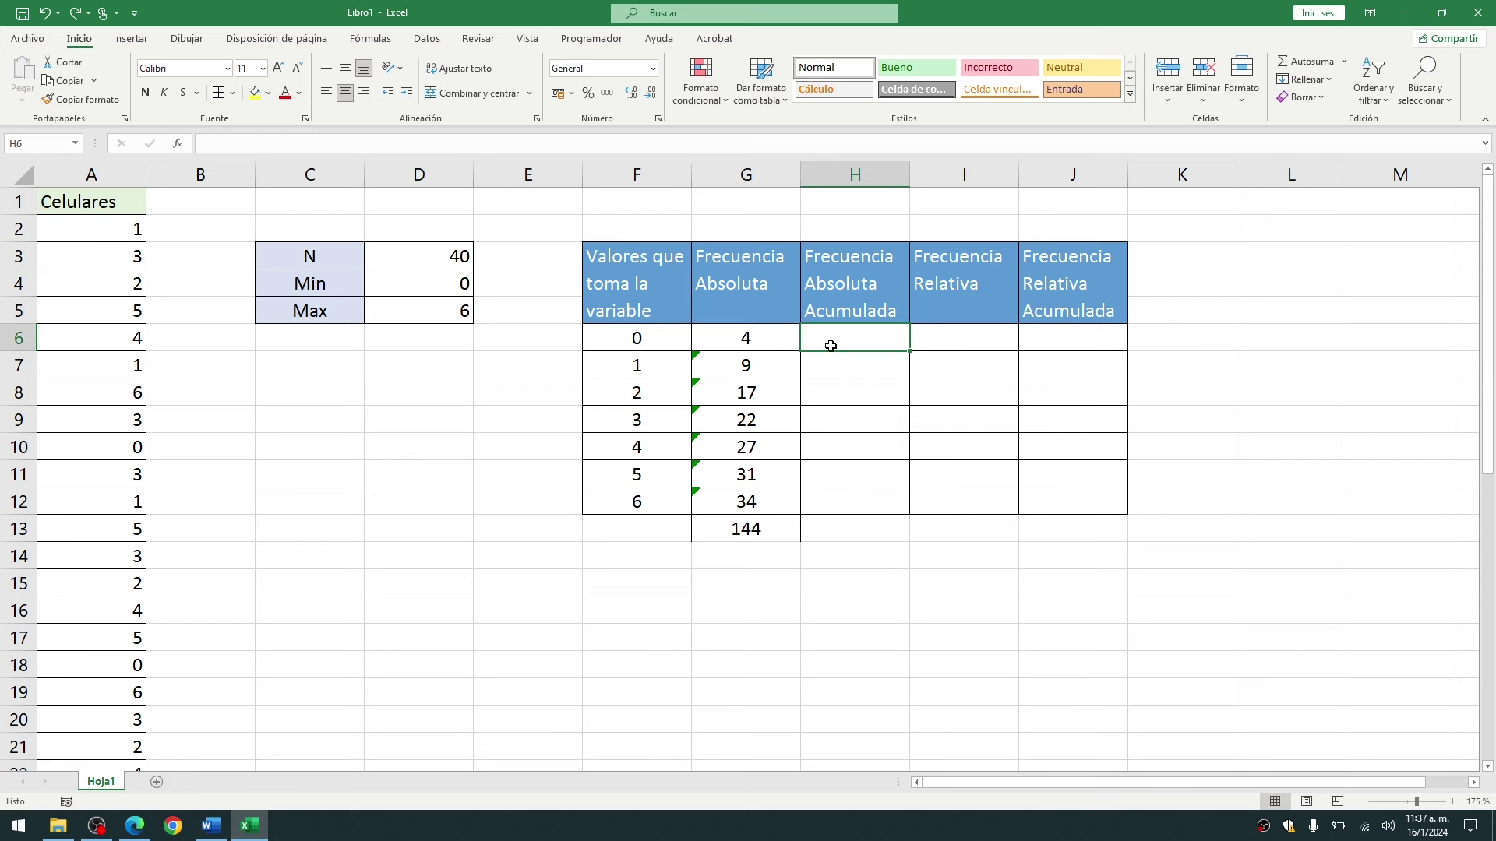
- Enter 4 in H6 and the running-sum formula =G7+H6 in H7
{"action": "type", "text": "4"}
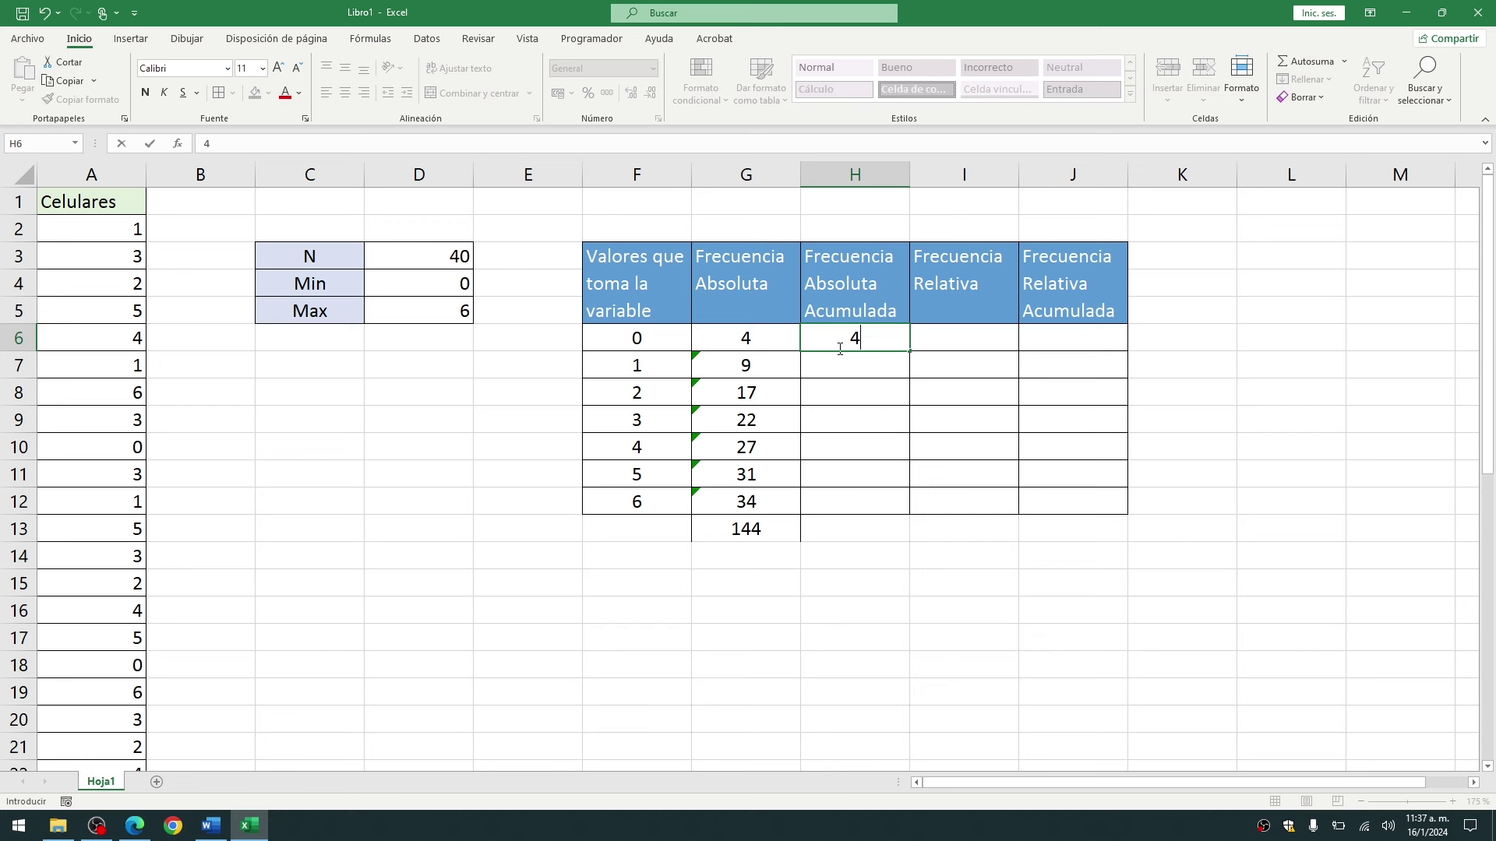
{"action": "left_click", "coordinate": [826, 364]}
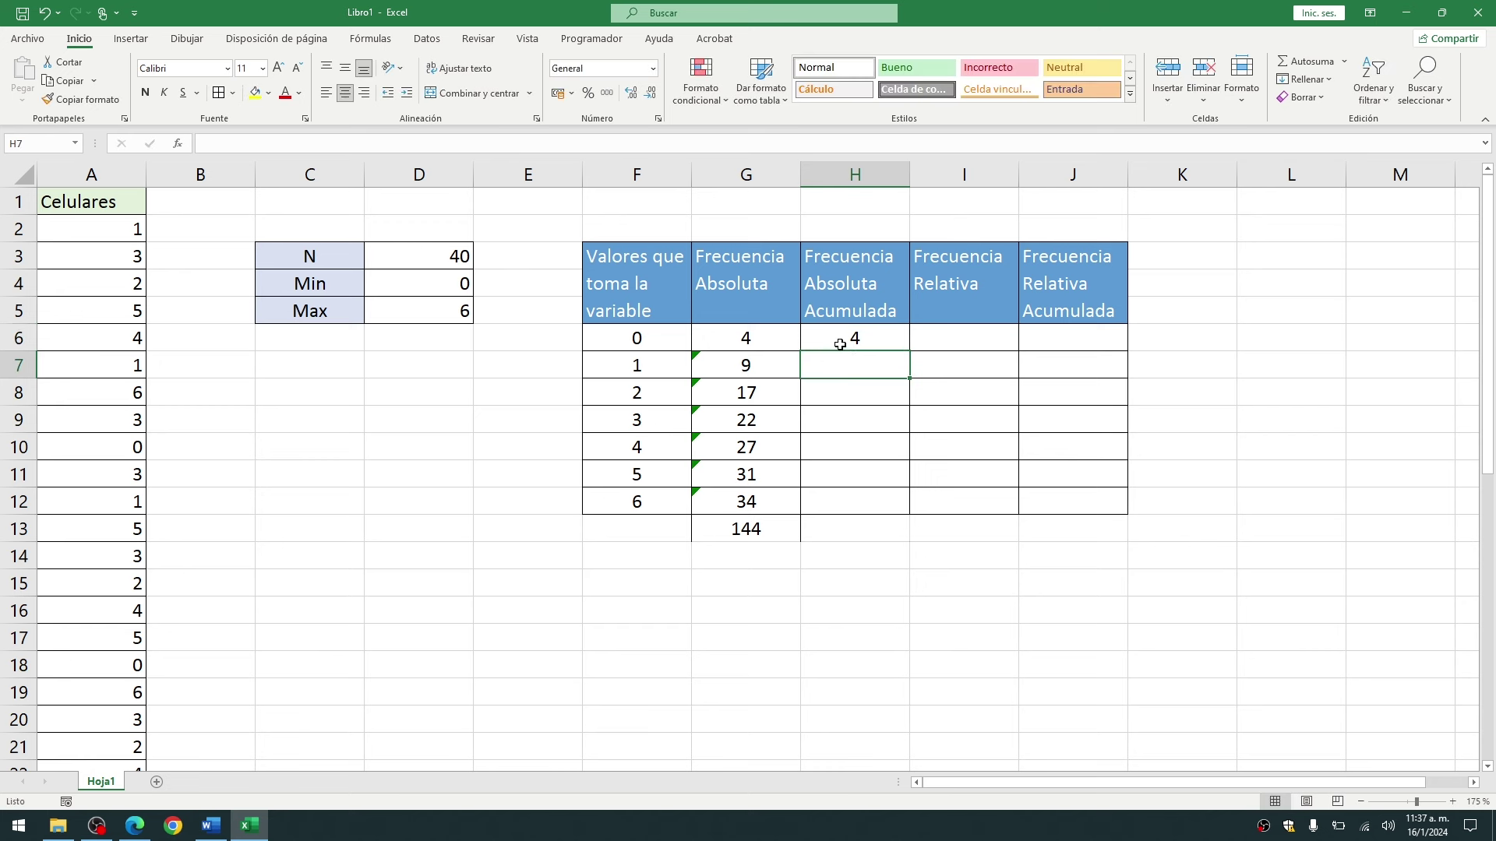
{"action": "type", "text": "="}
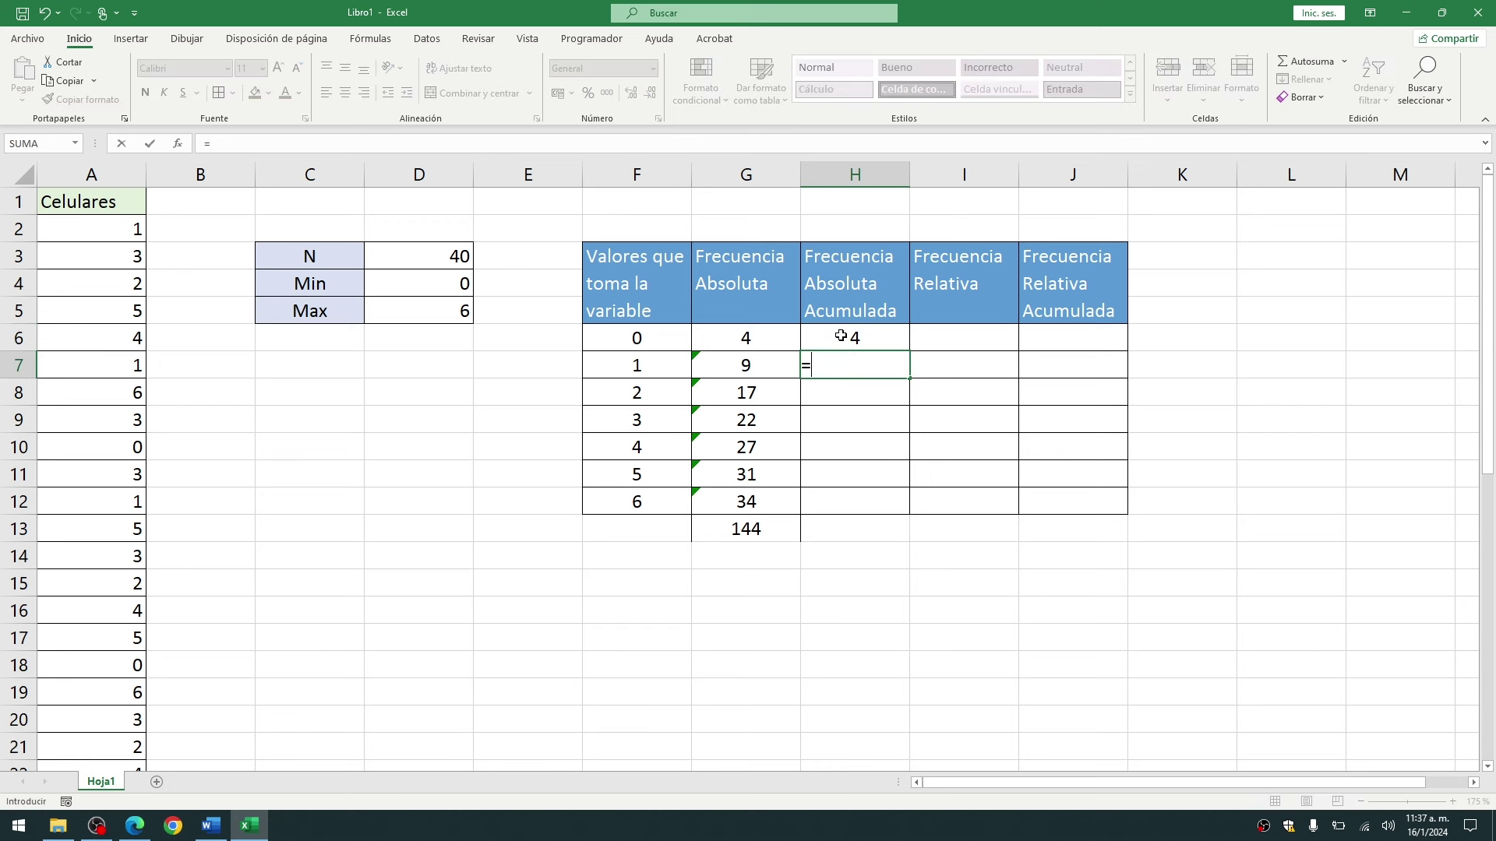
{"action": "left_click", "coordinate": [750, 373]}
{"action": "type", "text": "+"}
{"action": "left_click", "coordinate": [895, 345]}
{"action": "key", "text": "Return"}
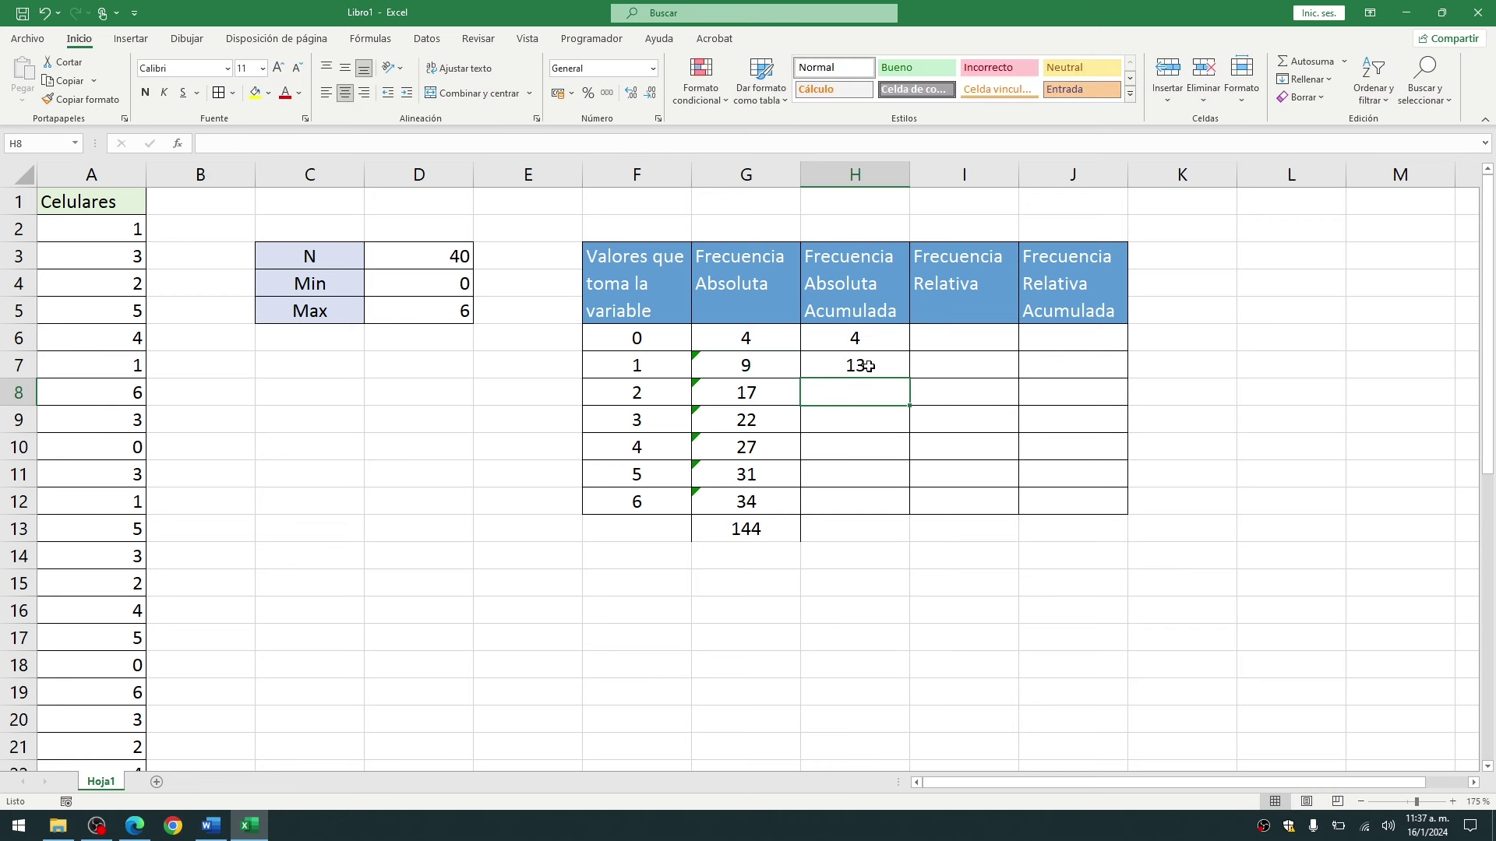
- Fill the running sum down to H12, giving 4, 13, 30, 52, 79, 110, 144
{"action": "left_click", "coordinate": [901, 366]}
{"action": "left_click_drag", "start_coordinate": [908, 377], "coordinate": [903, 510]}
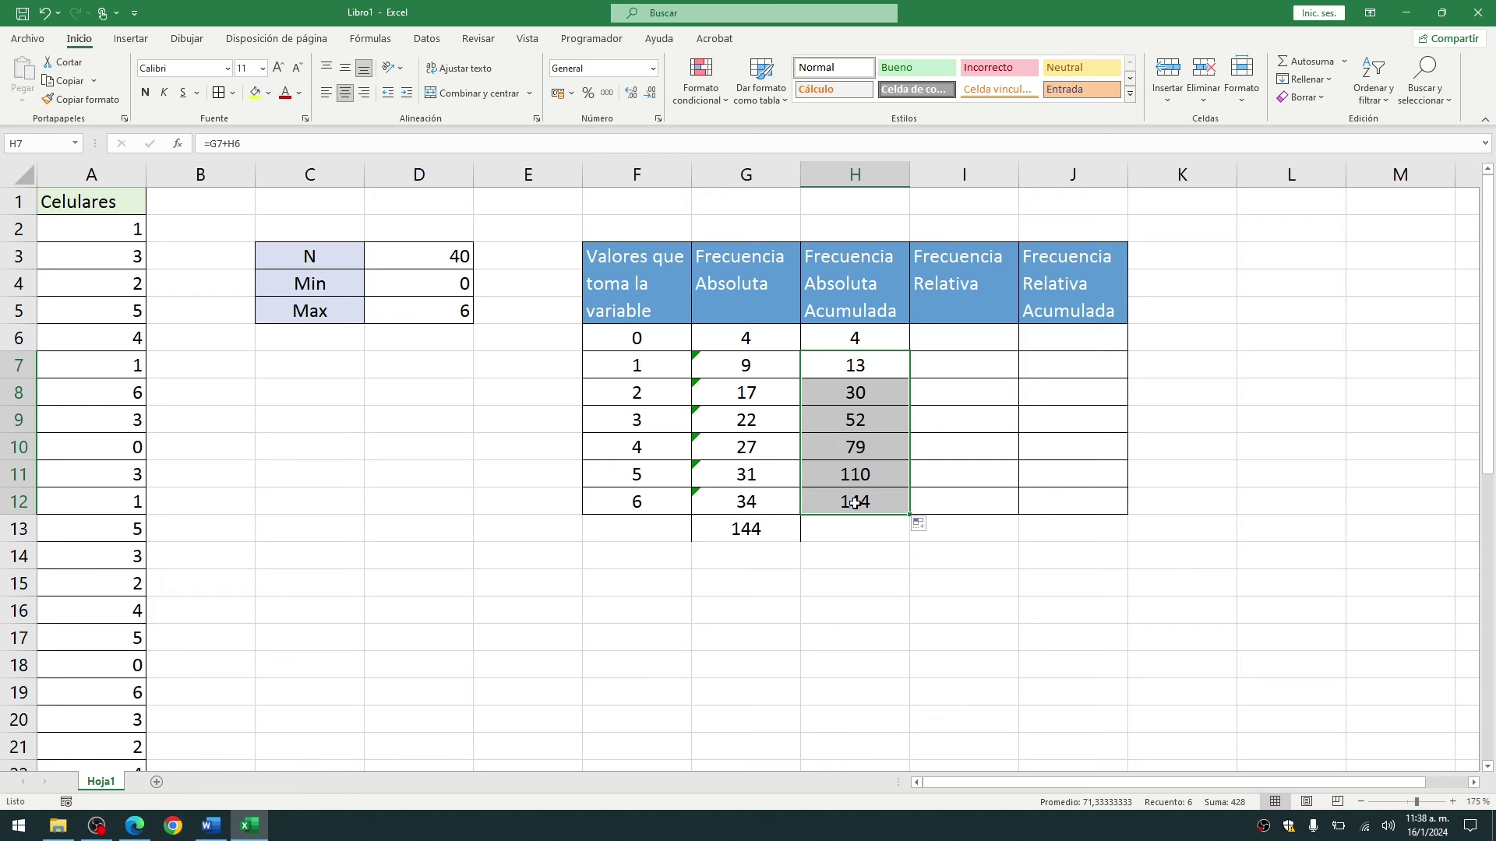
{"action": "left_click", "coordinate": [767, 529]}
{"action": "key", "text": "Right"}
{"action": "key", "text": "Up"}
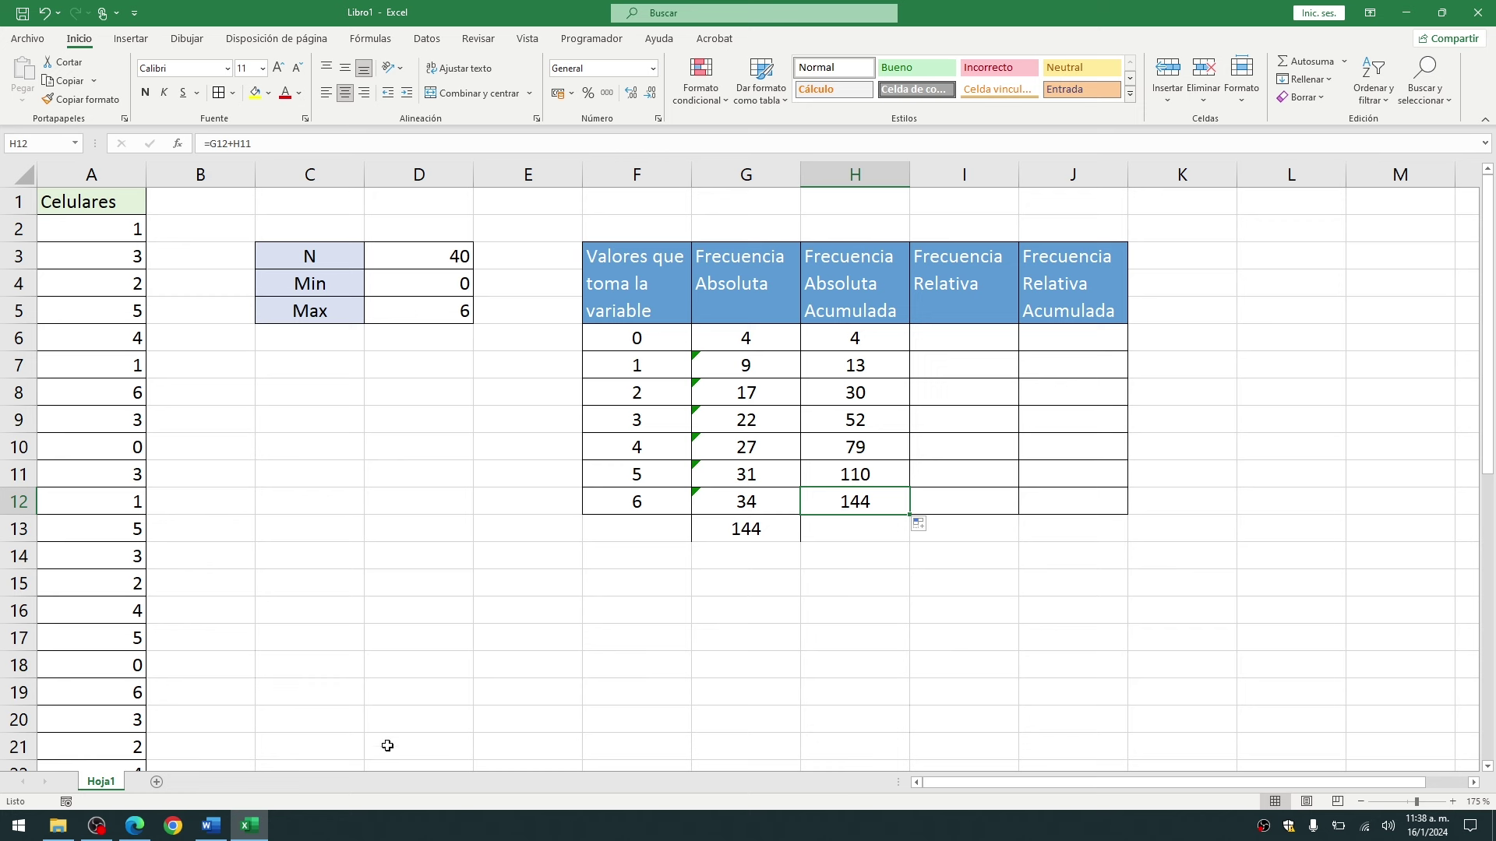
{"action": "left_click", "coordinate": [964, 343]}
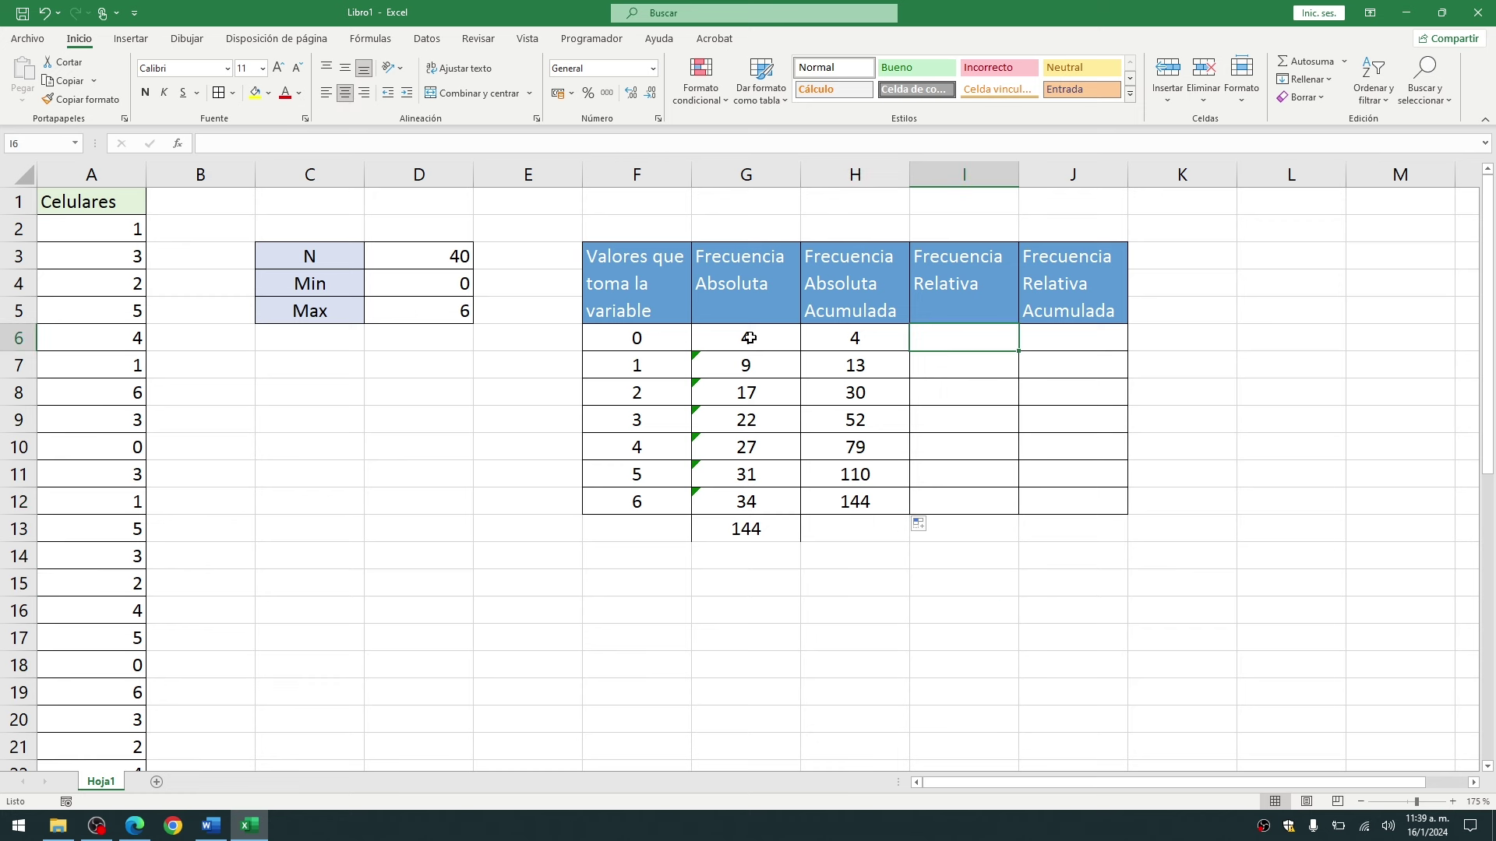
- Enter the relative frequency formula =G6/$G$13 in I6
{"action": "left_click_drag", "start_coordinate": [748, 338], "coordinate": [747, 475]}
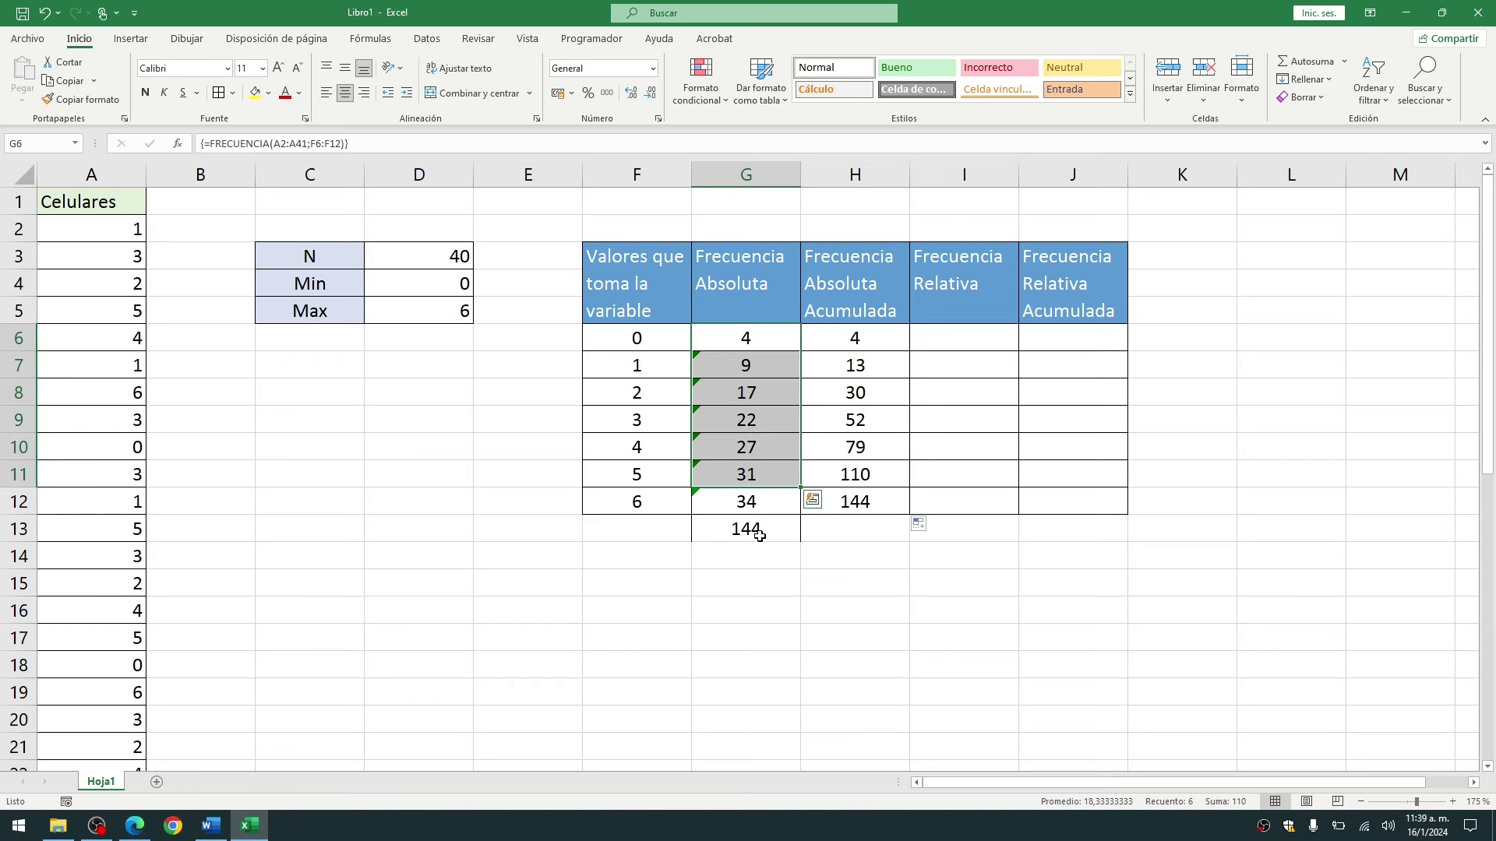
{"action": "left_click", "coordinate": [771, 343]}
{"action": "left_click", "coordinate": [963, 338]}
{"action": "type", "text": "="}
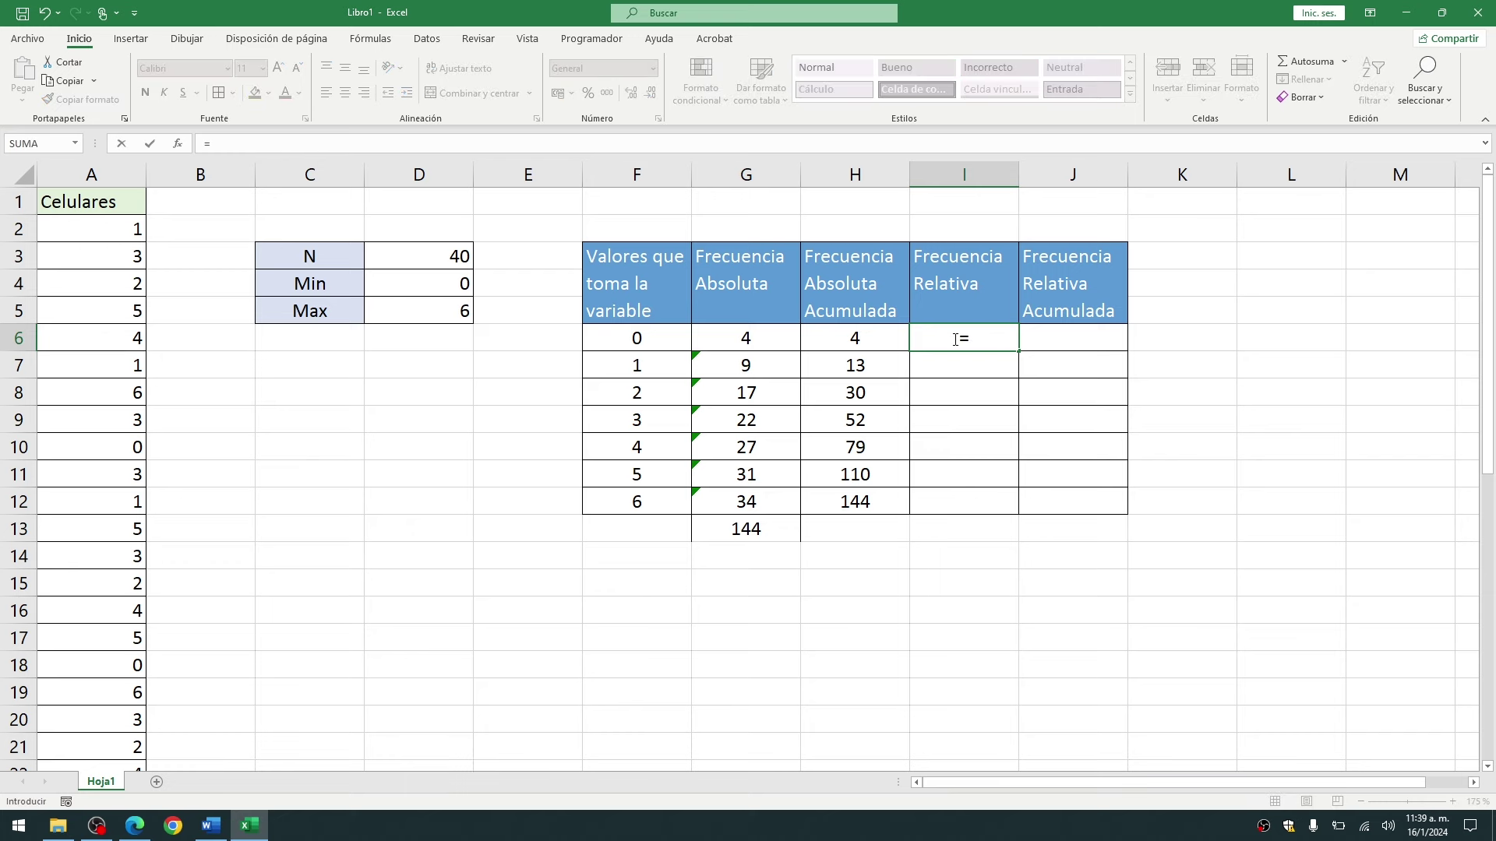
{"action": "left_click", "coordinate": [736, 336]}
{"action": "left_click", "coordinate": [969, 314]}
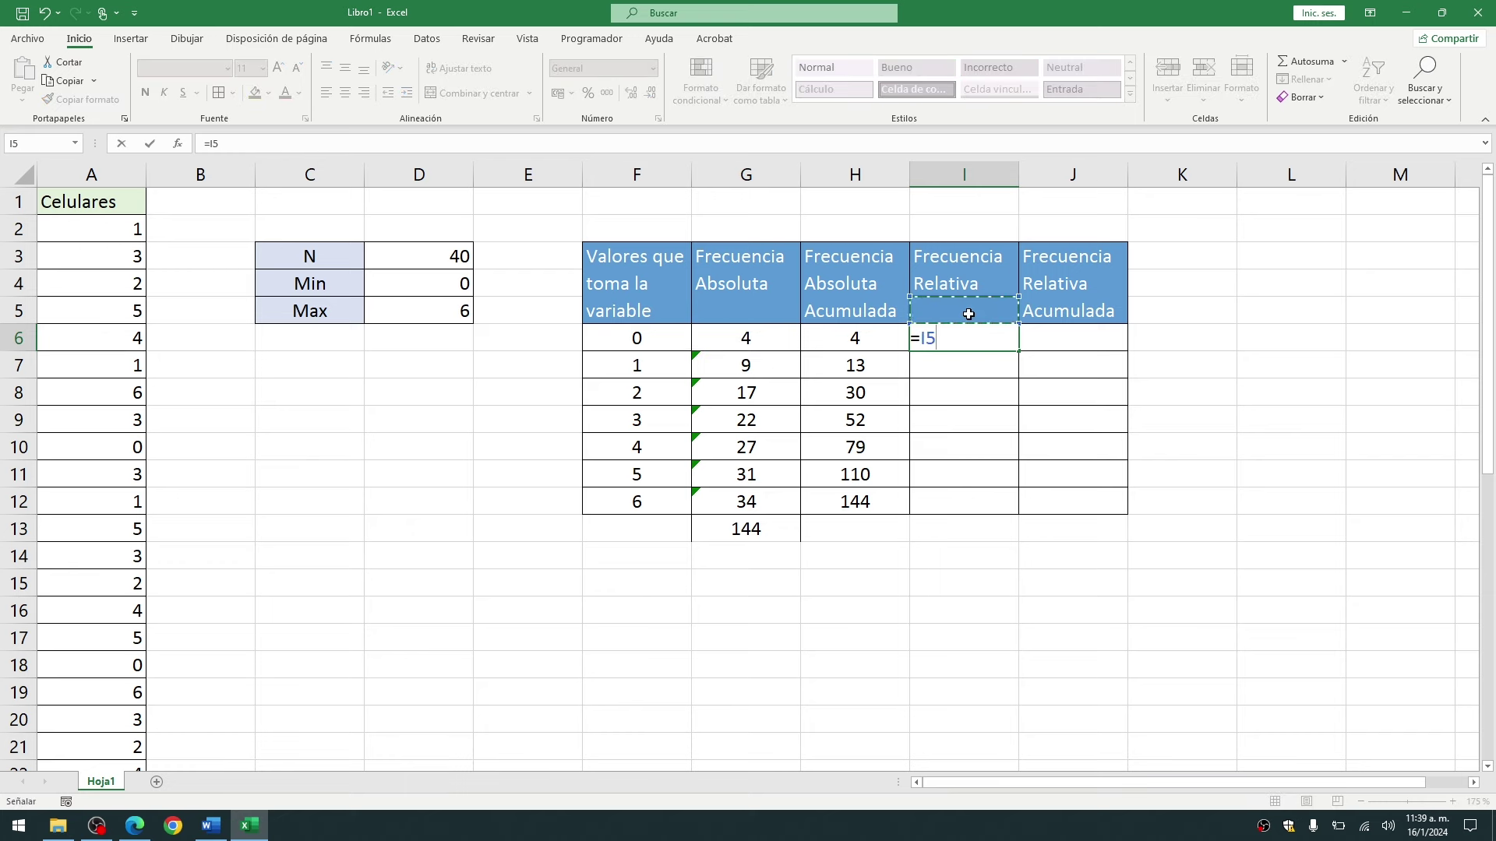
{"action": "left_click", "coordinate": [740, 347]}
{"action": "type", "text": "/"}
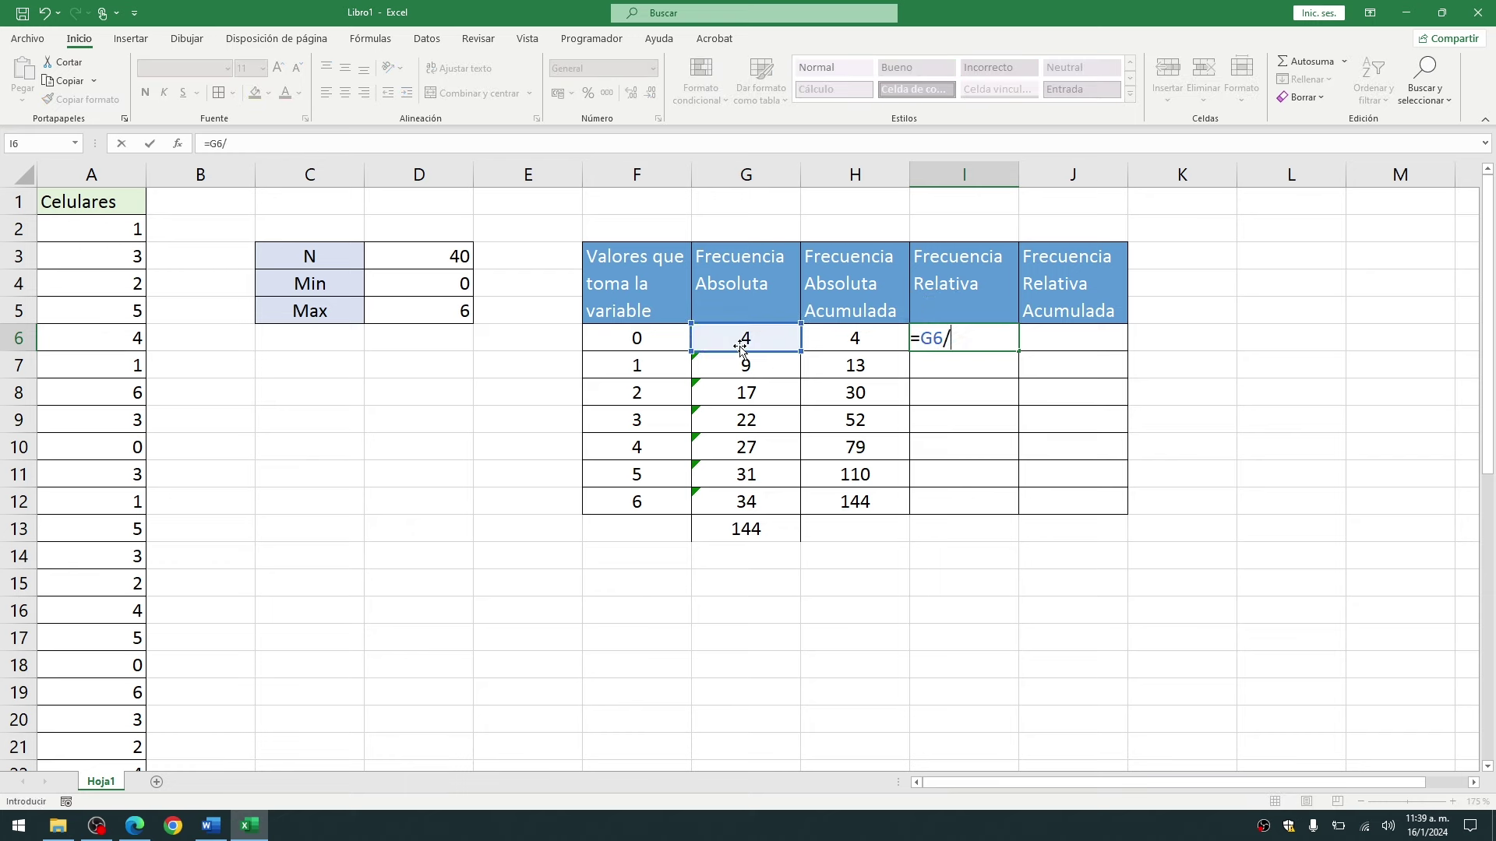
{"action": "left_click", "coordinate": [764, 534]}
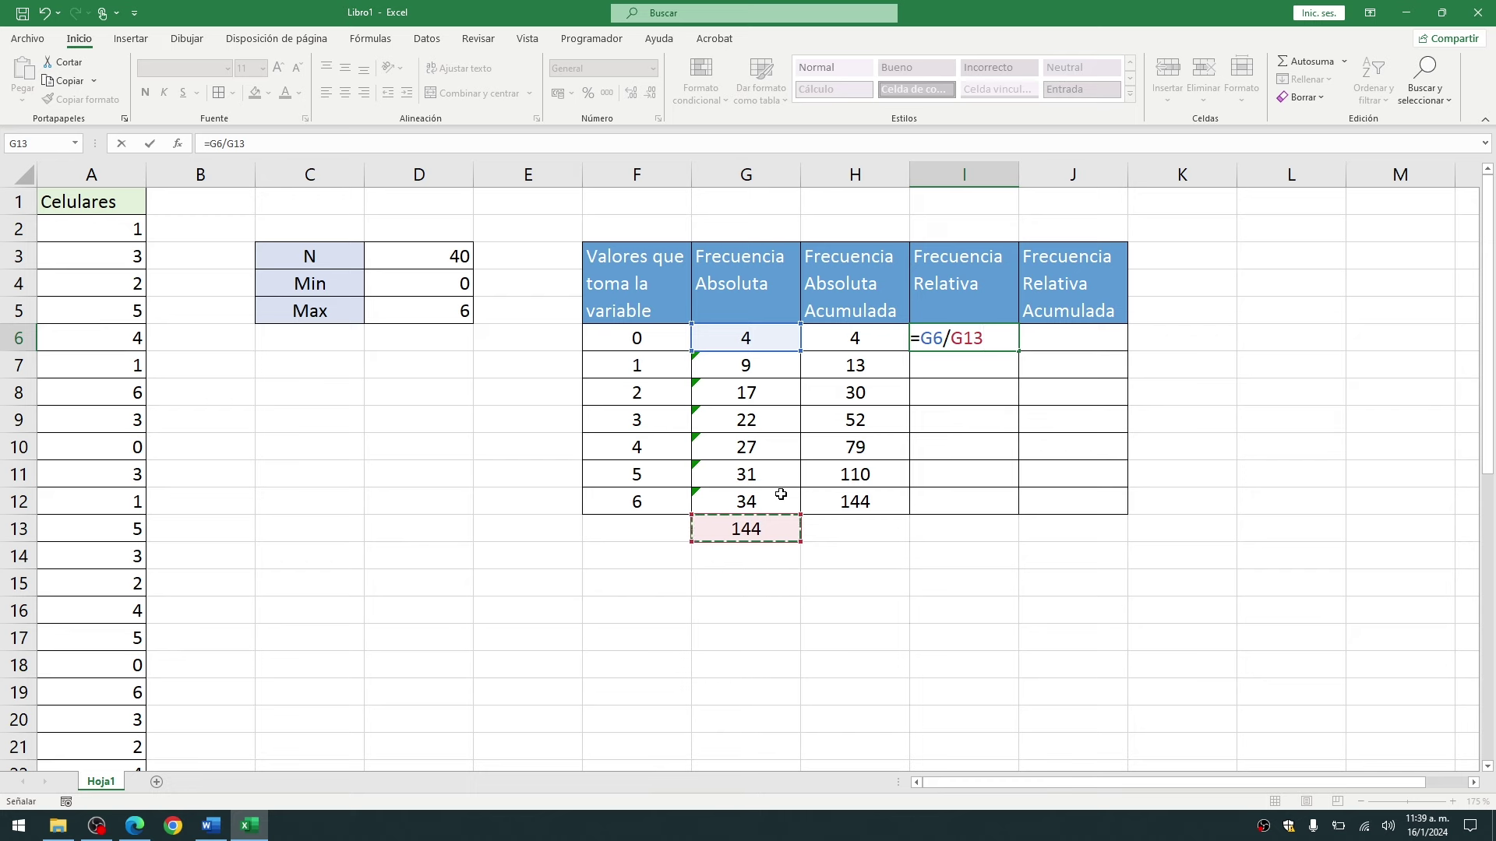
{"action": "key", "text": "F4"}
{"action": "key", "text": "Return"}
- Fill the relative frequencies down to I12 and AutoSum them into I13, totalling 1
{"action": "left_click", "coordinate": [940, 338]}
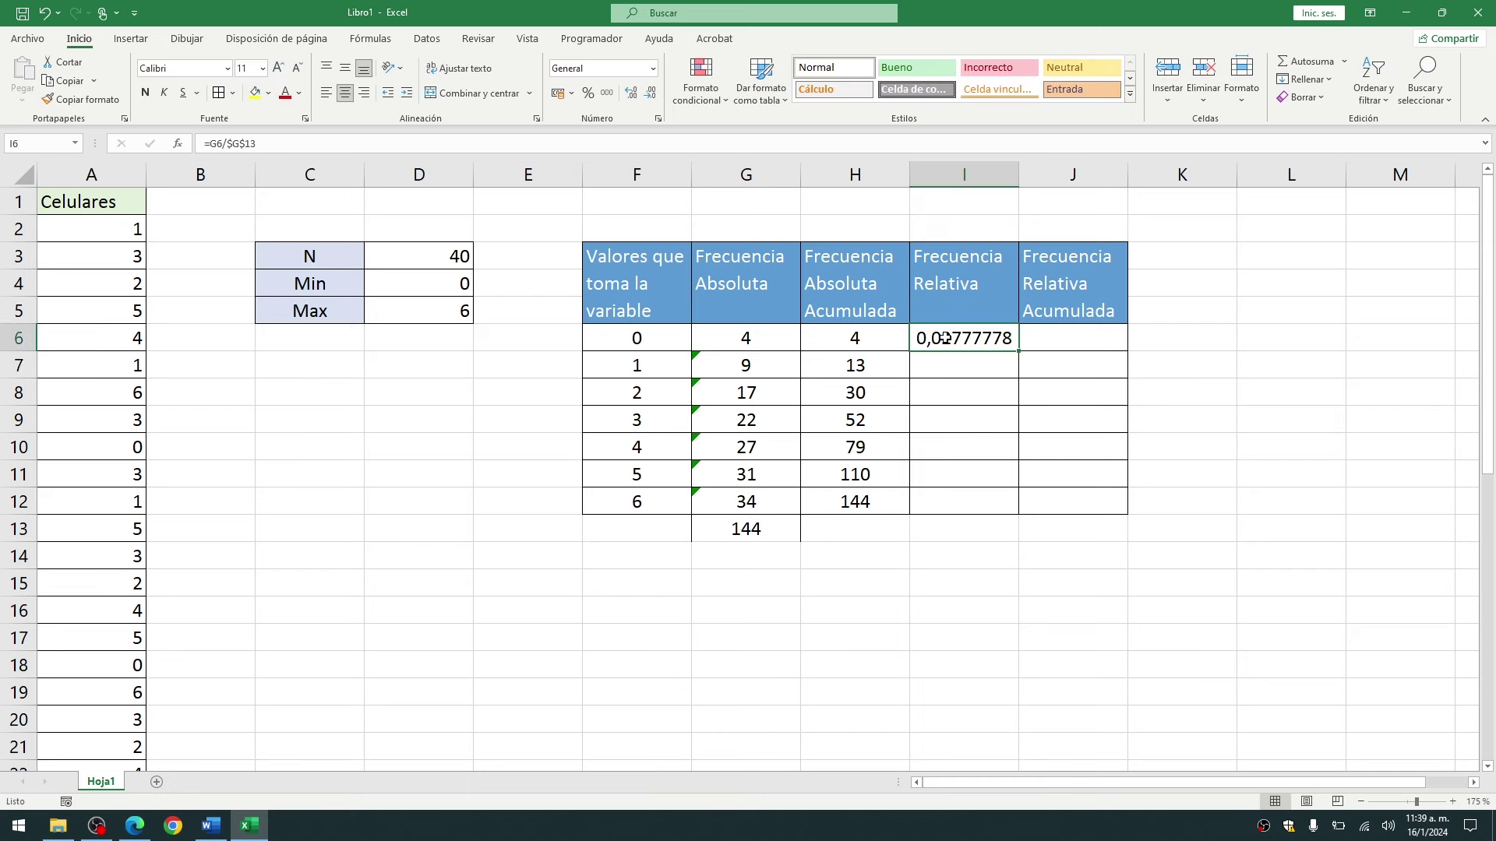
{"action": "left_click_drag", "start_coordinate": [1020, 349], "coordinate": [1020, 515]}
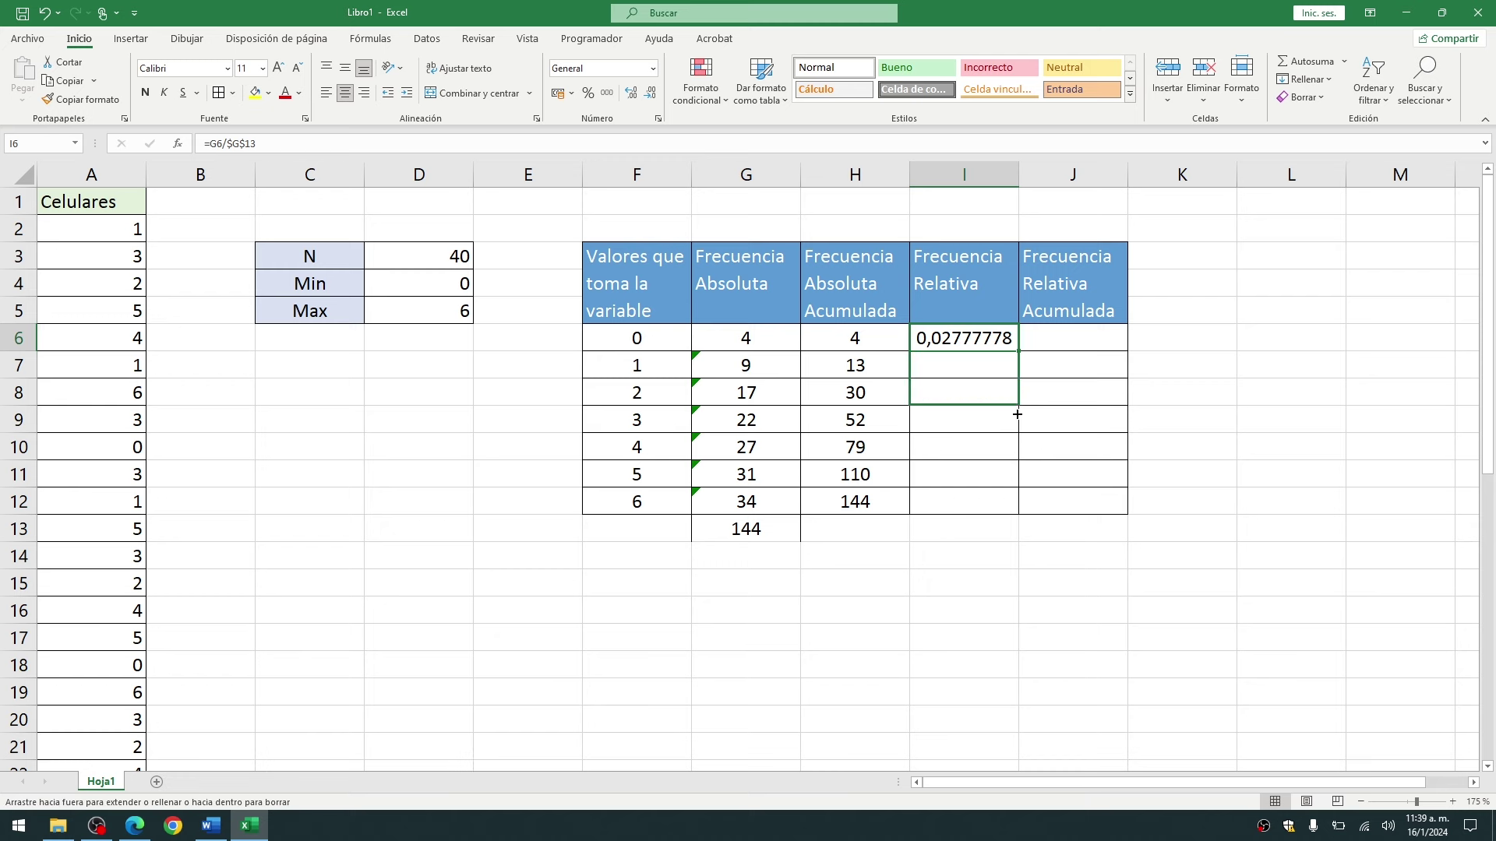
{"action": "left_click_drag", "start_coordinate": [1021, 515], "coordinate": [1021, 515]}
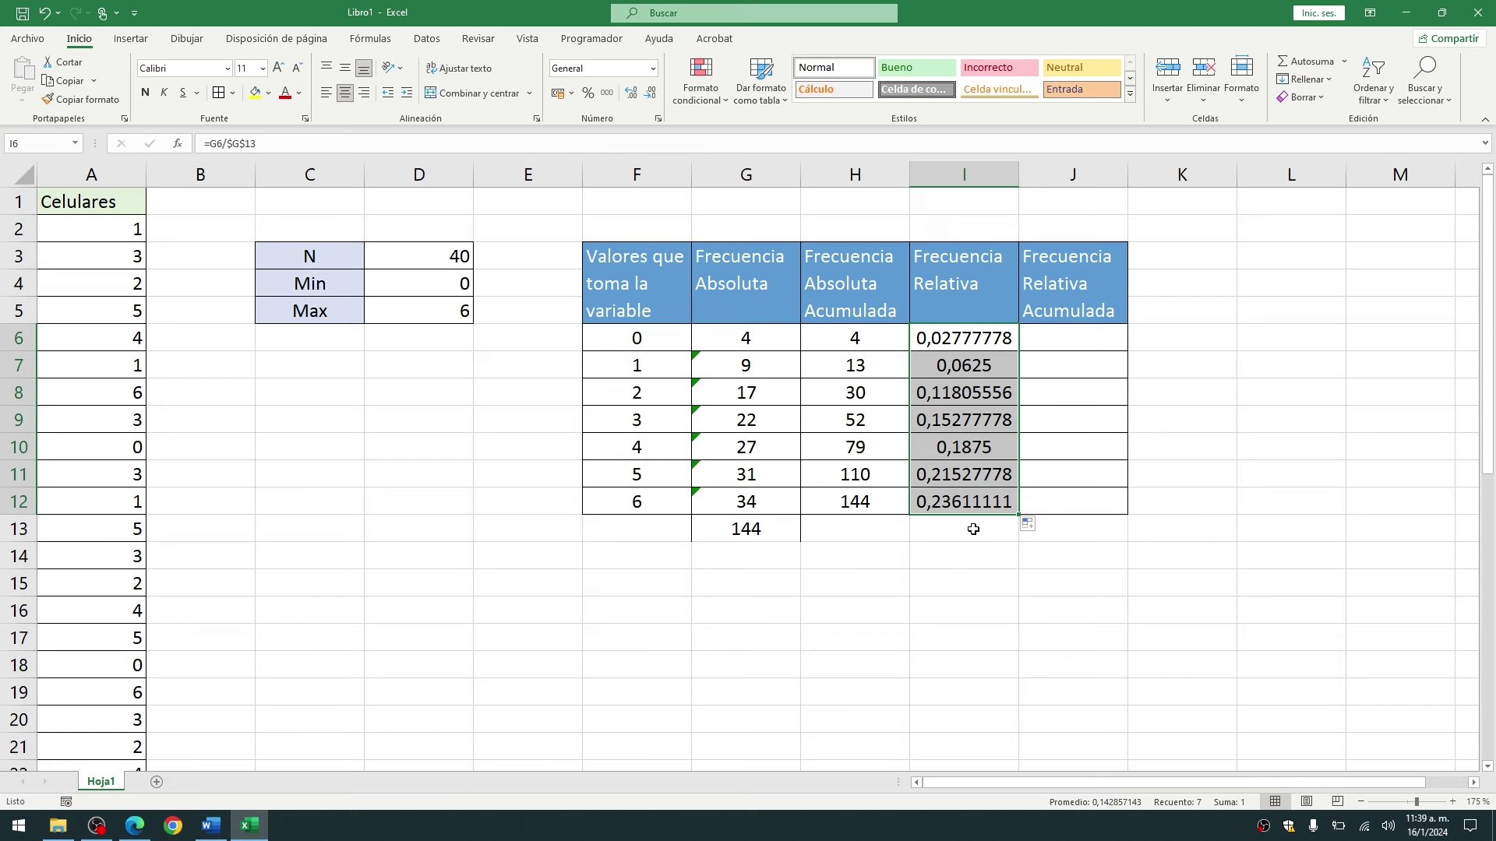
{"action": "left_click", "coordinate": [973, 529]}
{"action": "left_click_drag", "start_coordinate": [974, 341], "coordinate": [972, 502]}
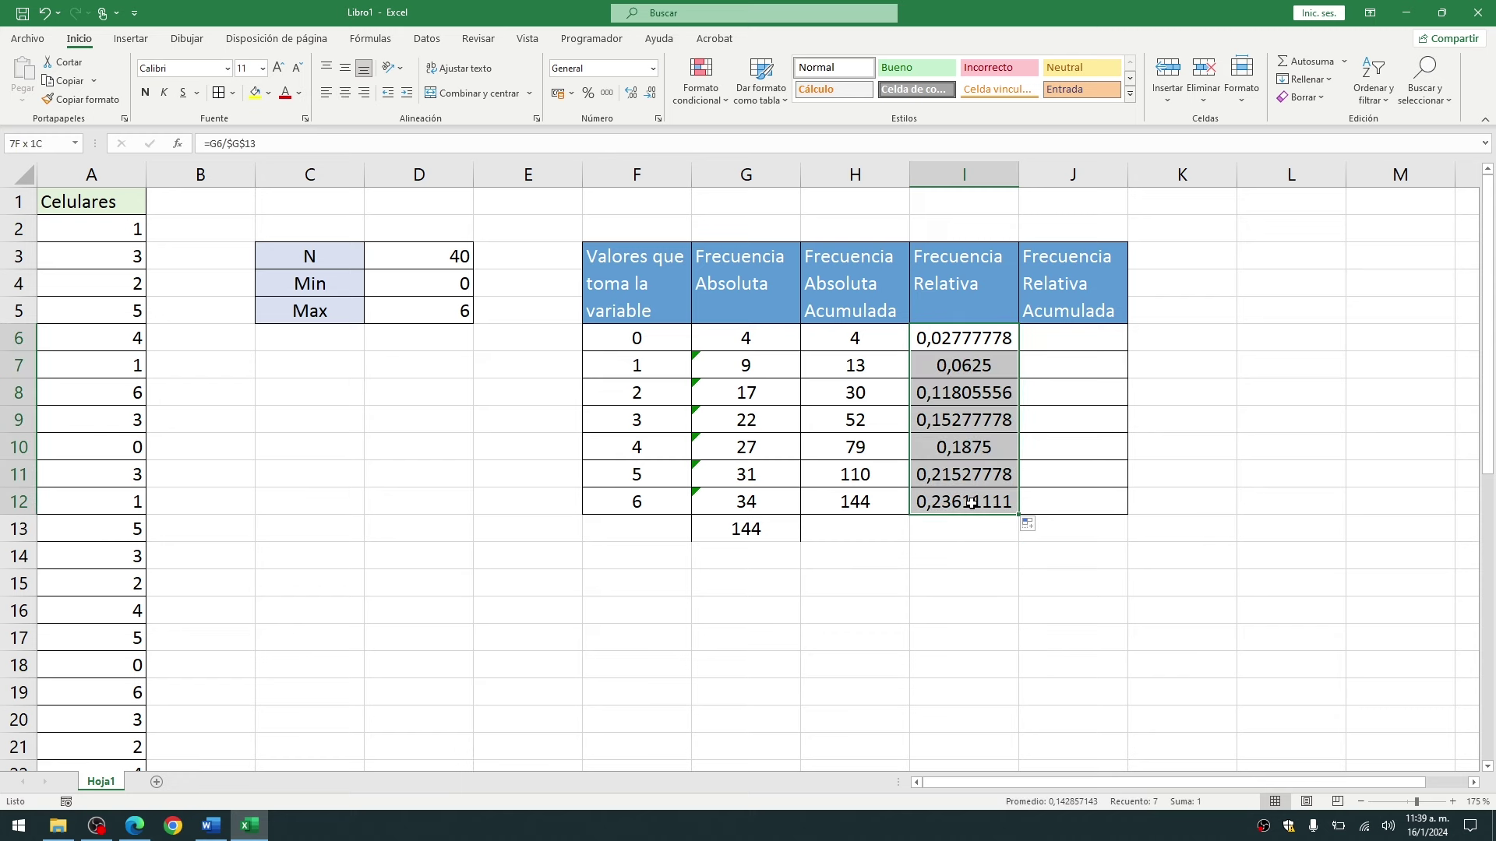
{"action": "left_click", "coordinate": [1307, 61]}
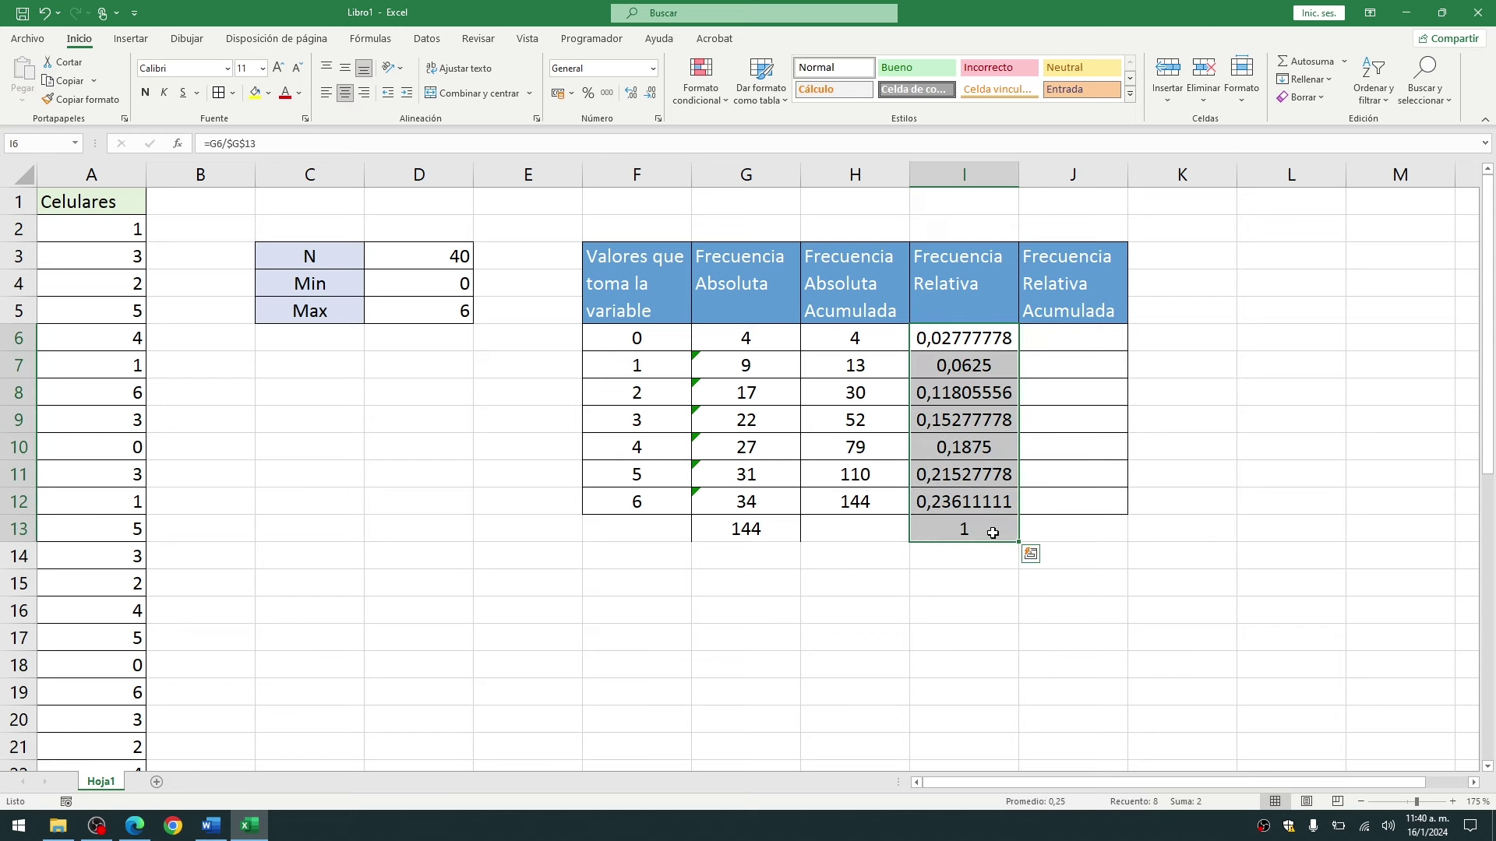
{"action": "left_click", "coordinate": [983, 566]}
{"action": "key", "text": "Up"}
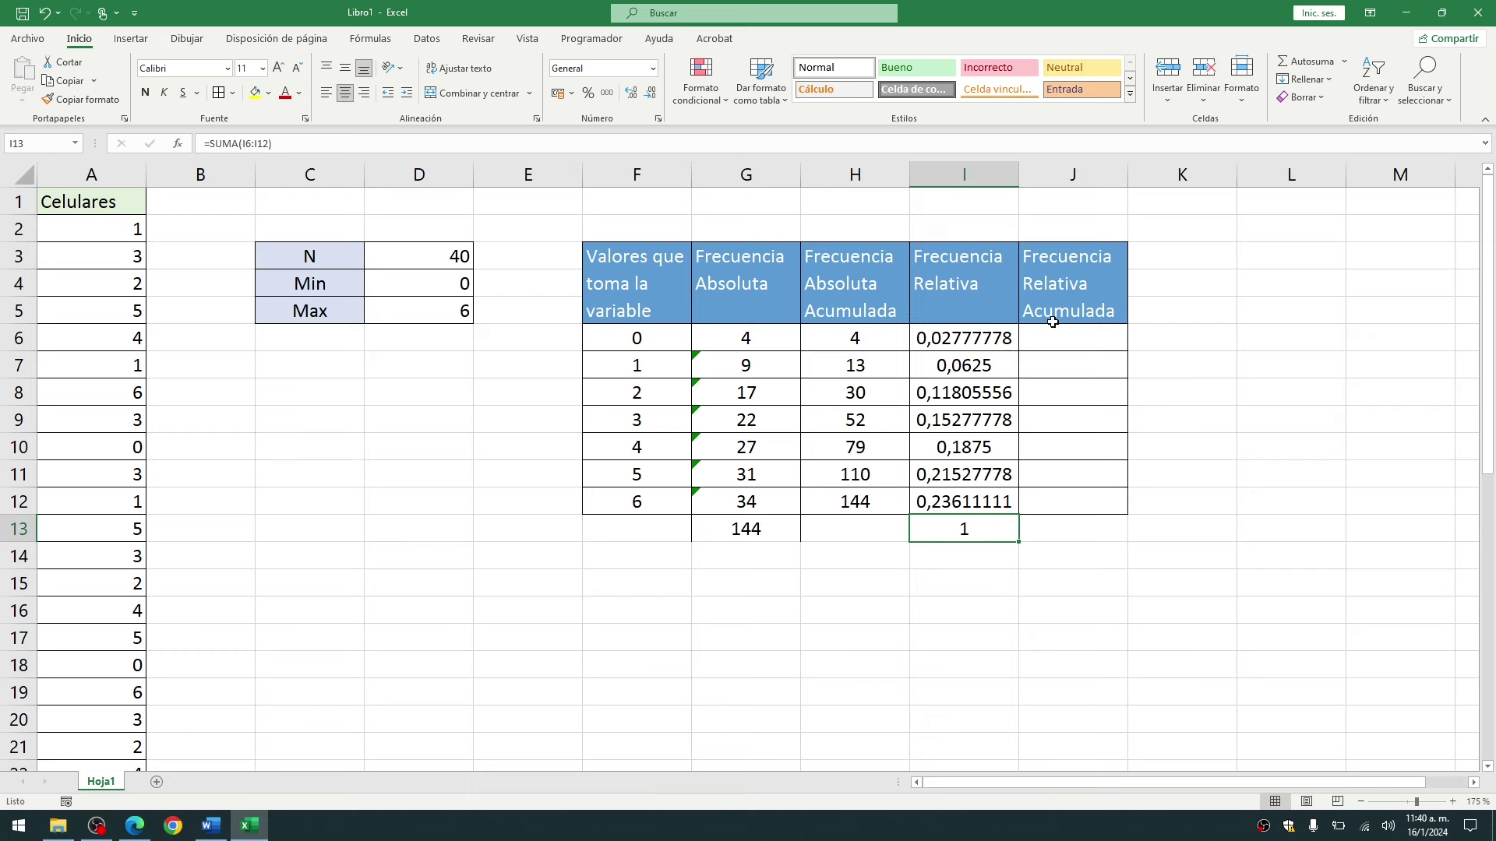
{"action": "left_click", "coordinate": [1052, 282]}
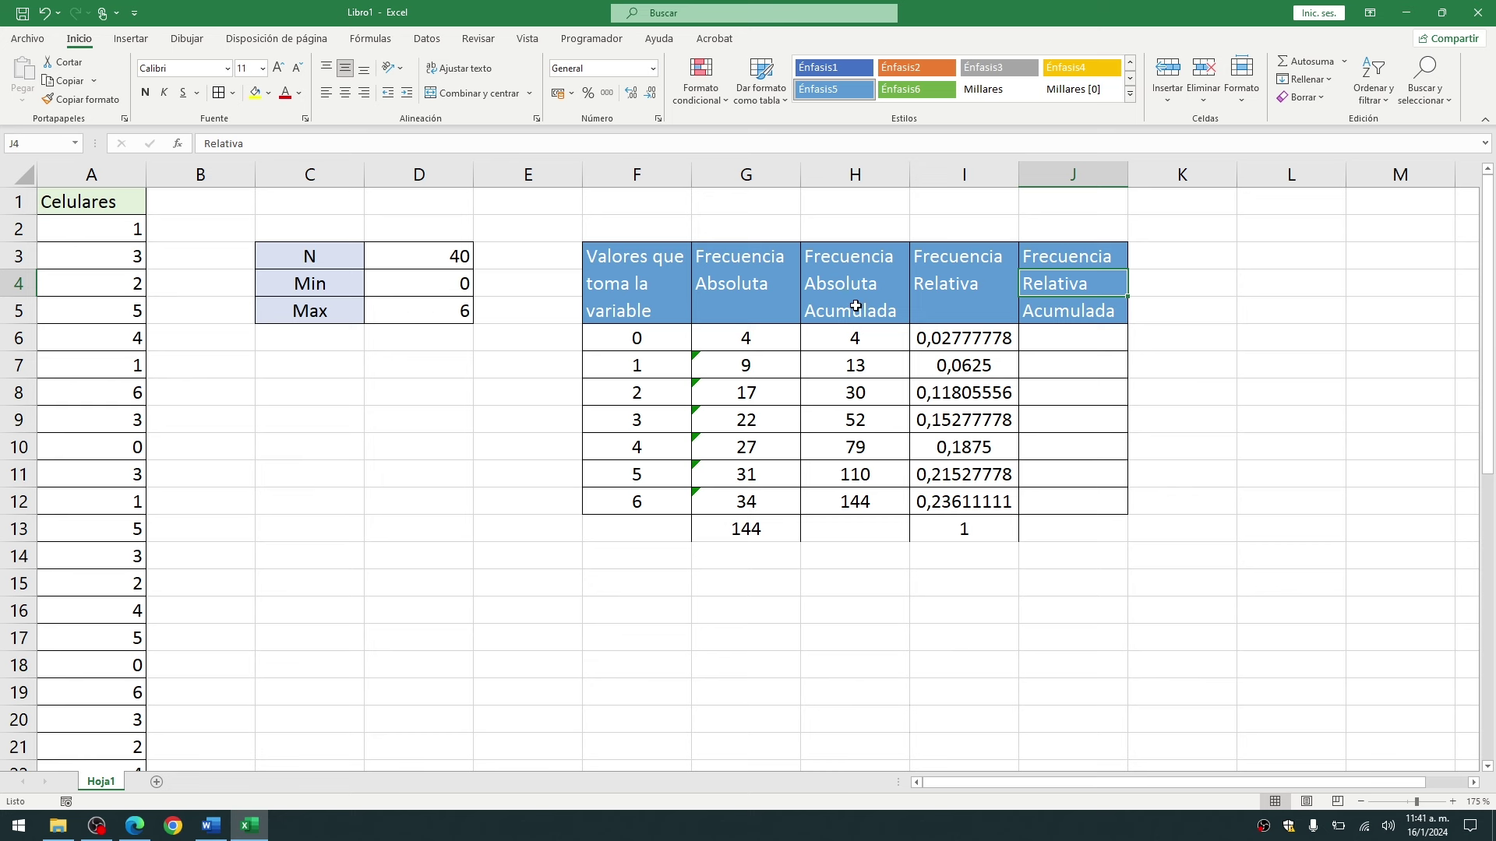
- Set J6 to the first relative frequency as the starting cumulative value
{"action": "left_click", "coordinate": [1057, 337]}
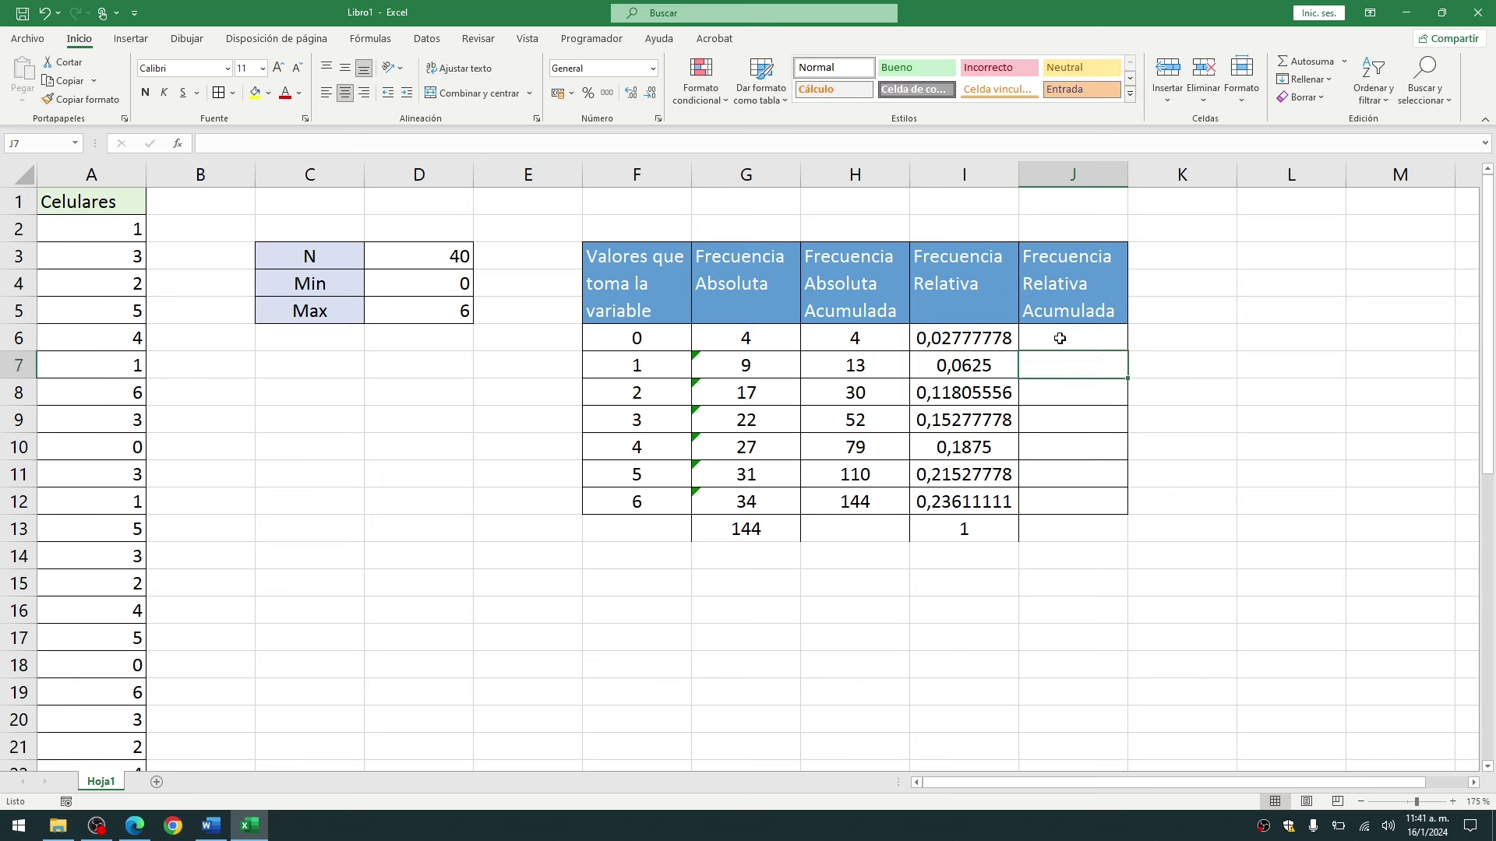
{"action": "left_click", "coordinate": [965, 337]}
{"action": "left_click", "coordinate": [1093, 333]}
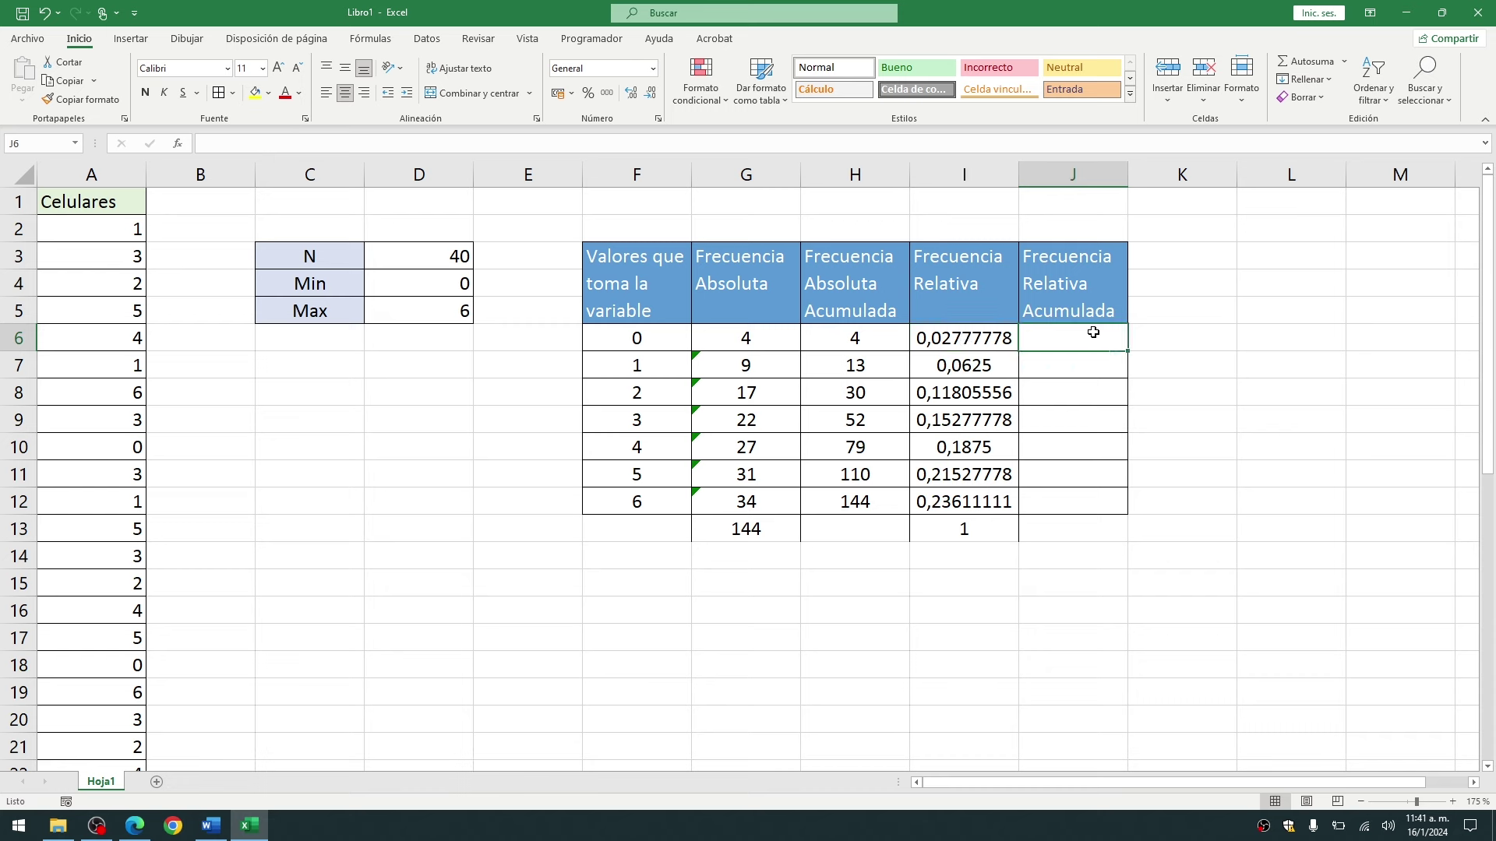
{"action": "type", "text": "0"}
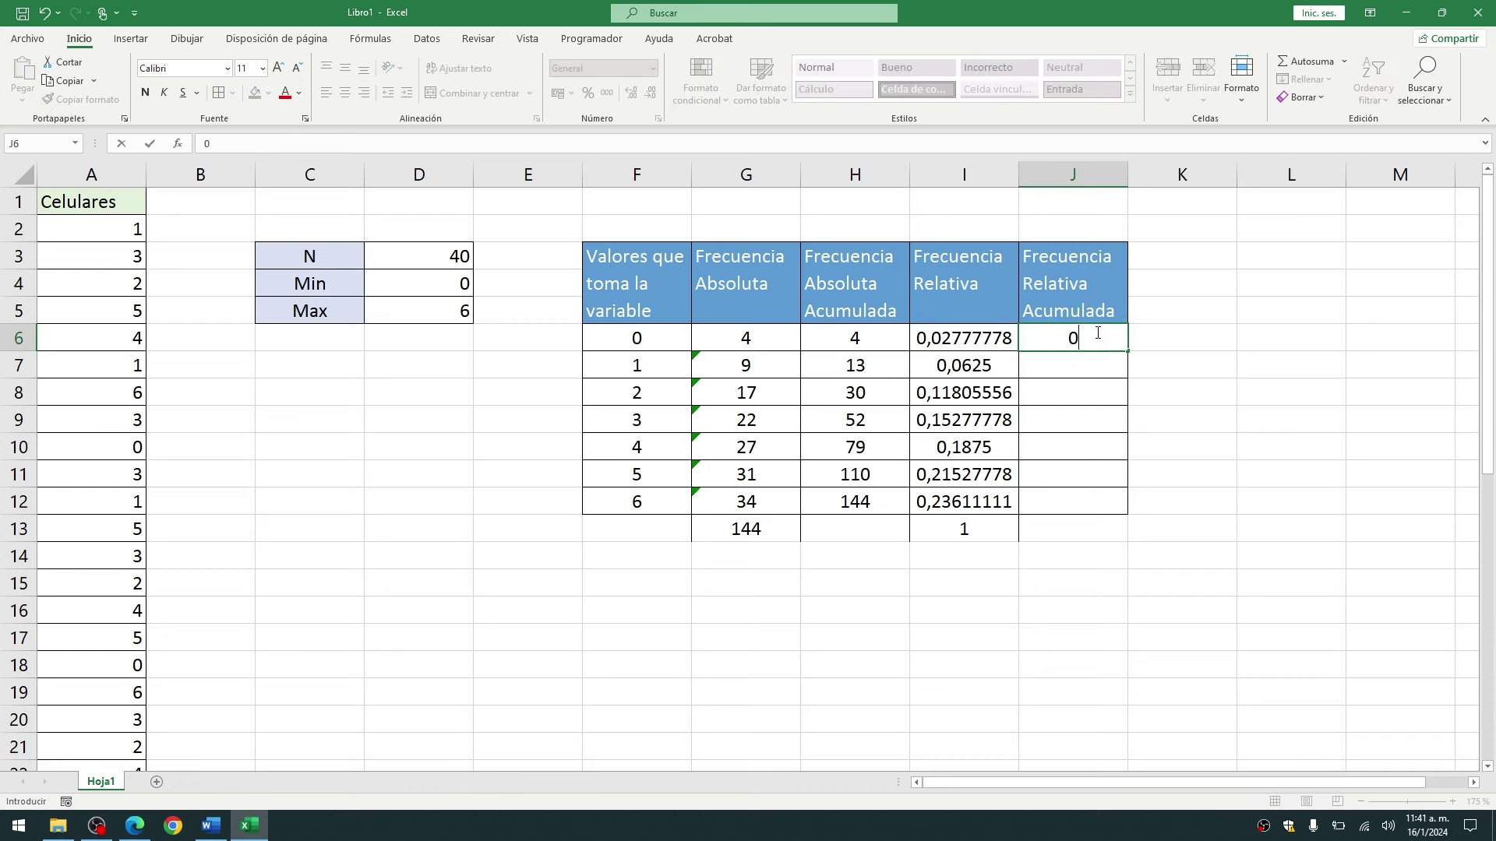
{"action": "type", "text": ",07777778"}
{"action": "key", "text": "Escape"}
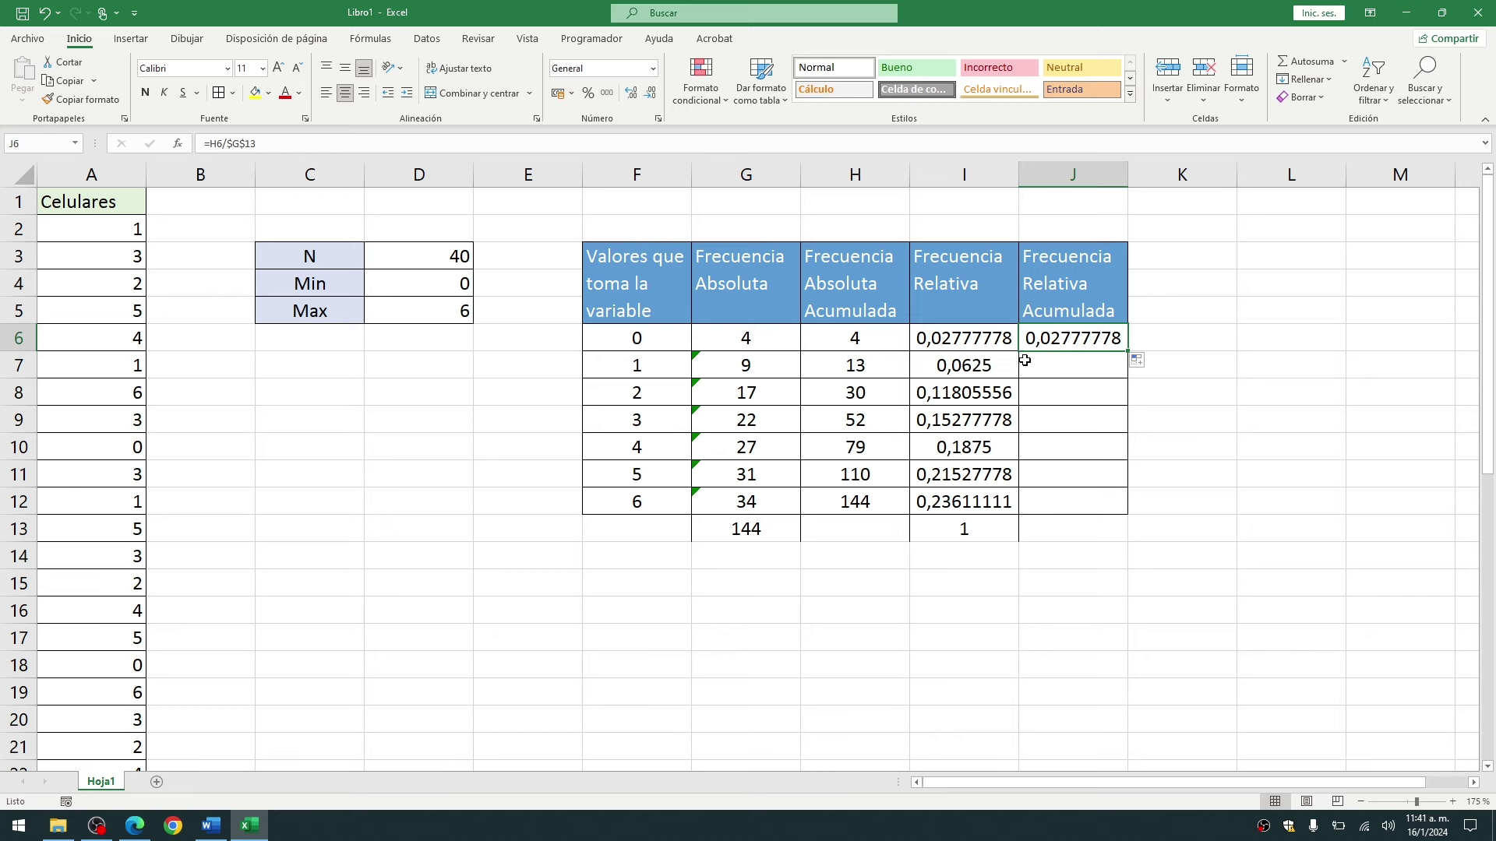
- Enter =J6+I7 in J7 and fill it down to J12, reaching 1
{"action": "left_click", "coordinate": [1048, 361]}
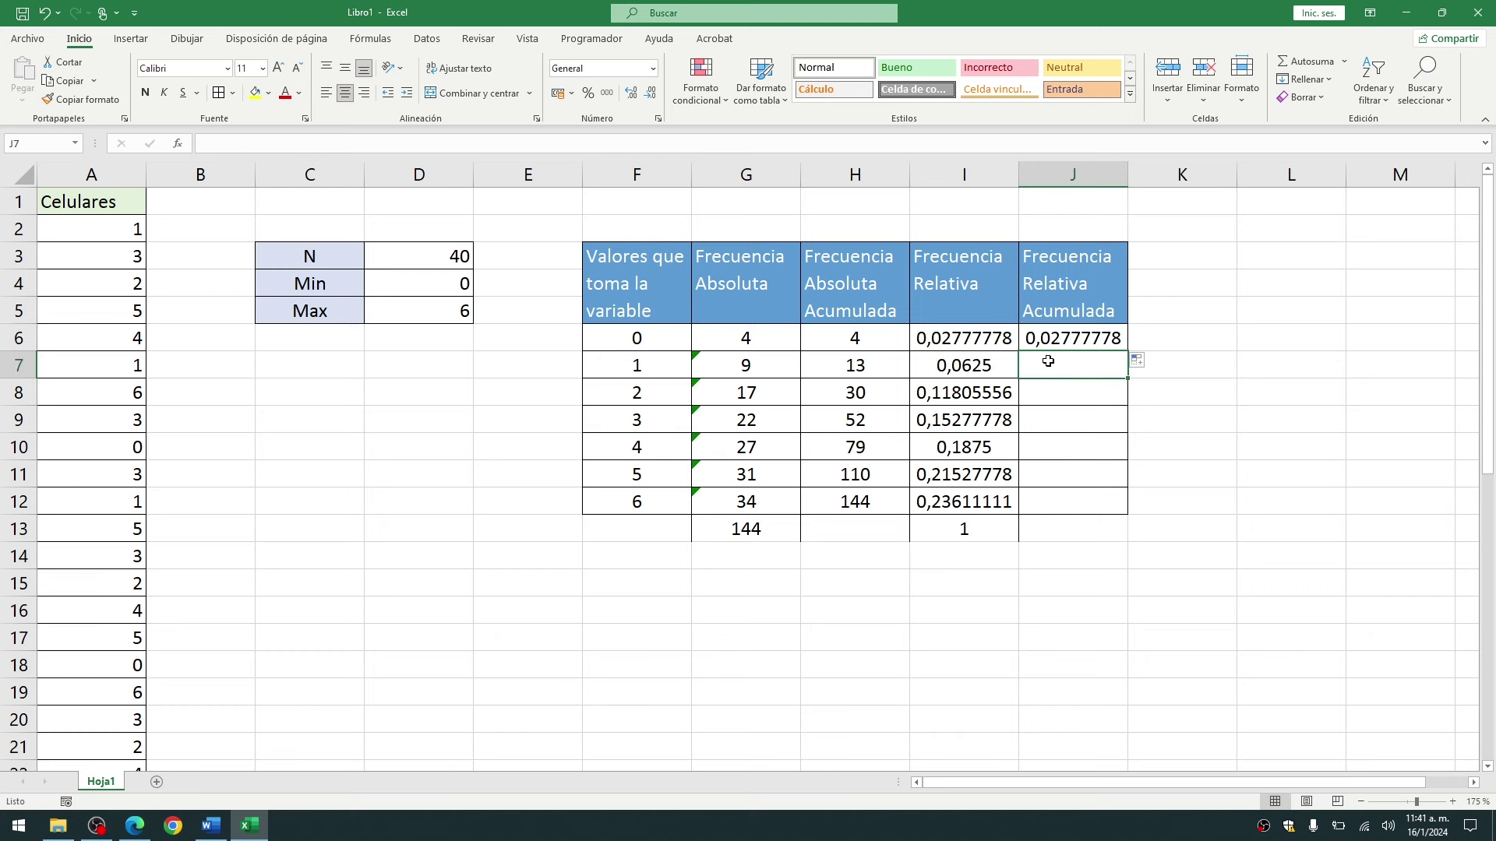
{"action": "type", "text": "="}
{"action": "left_click", "coordinate": [1043, 346]}
{"action": "type", "text": "+"}
{"action": "left_click", "coordinate": [1001, 372]}
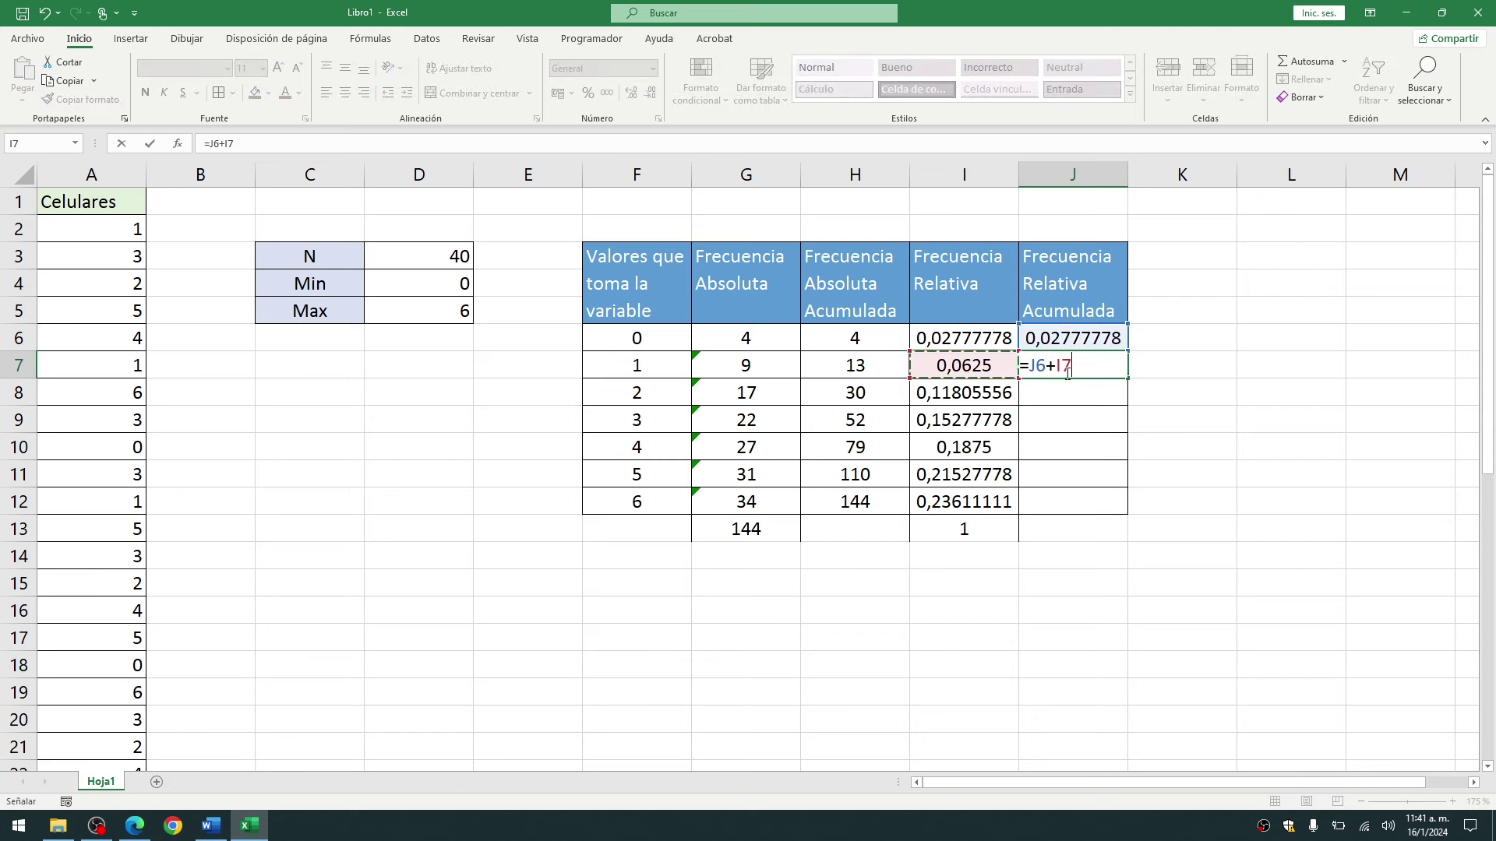
{"action": "key", "text": "Return"}
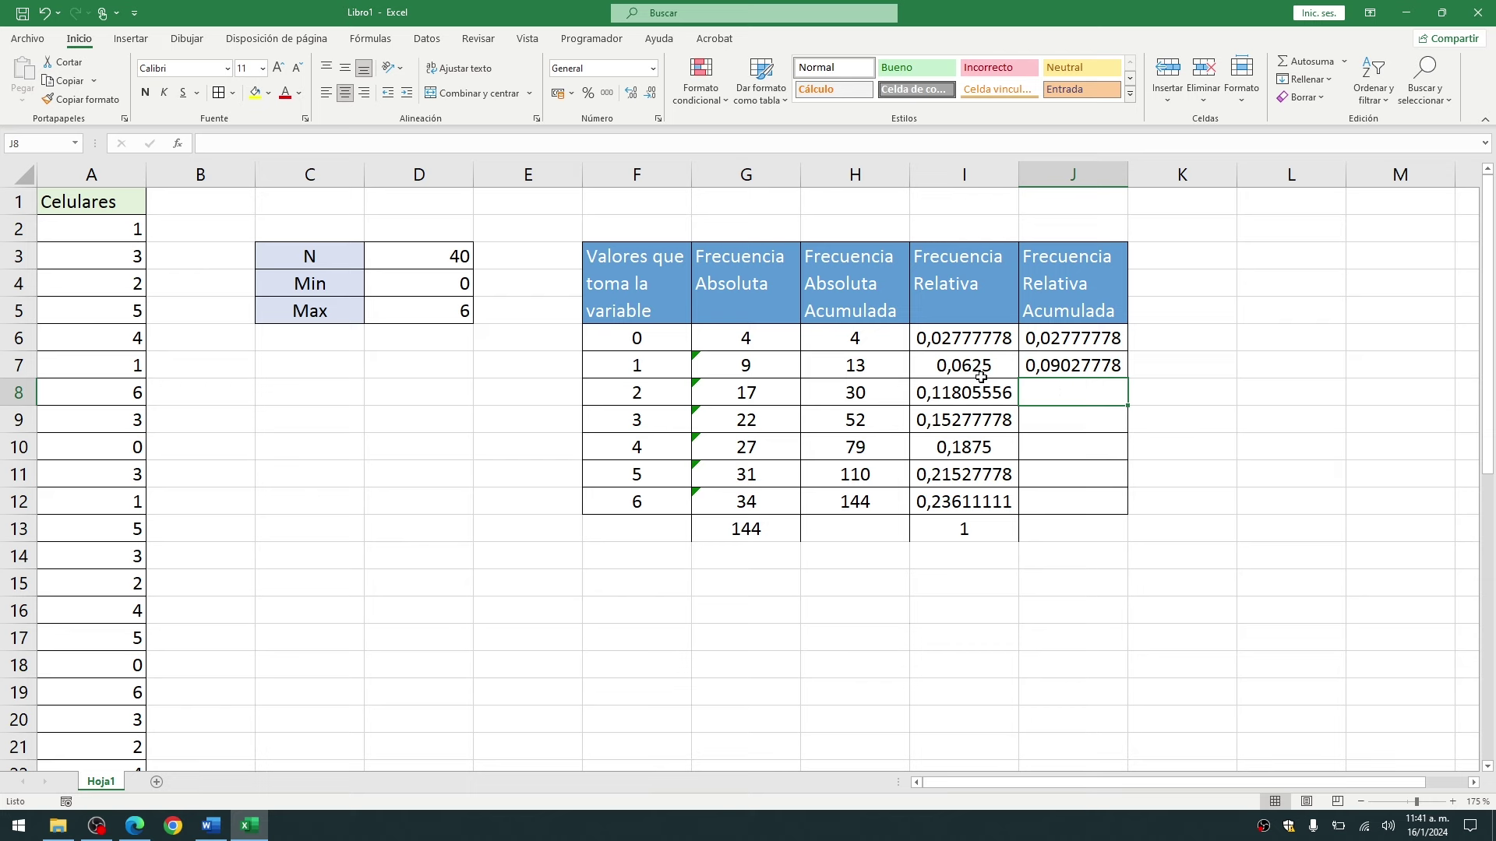
{"action": "left_click", "coordinate": [1068, 360]}
{"action": "left_click_drag", "start_coordinate": [1125, 378], "coordinate": [1075, 510]}
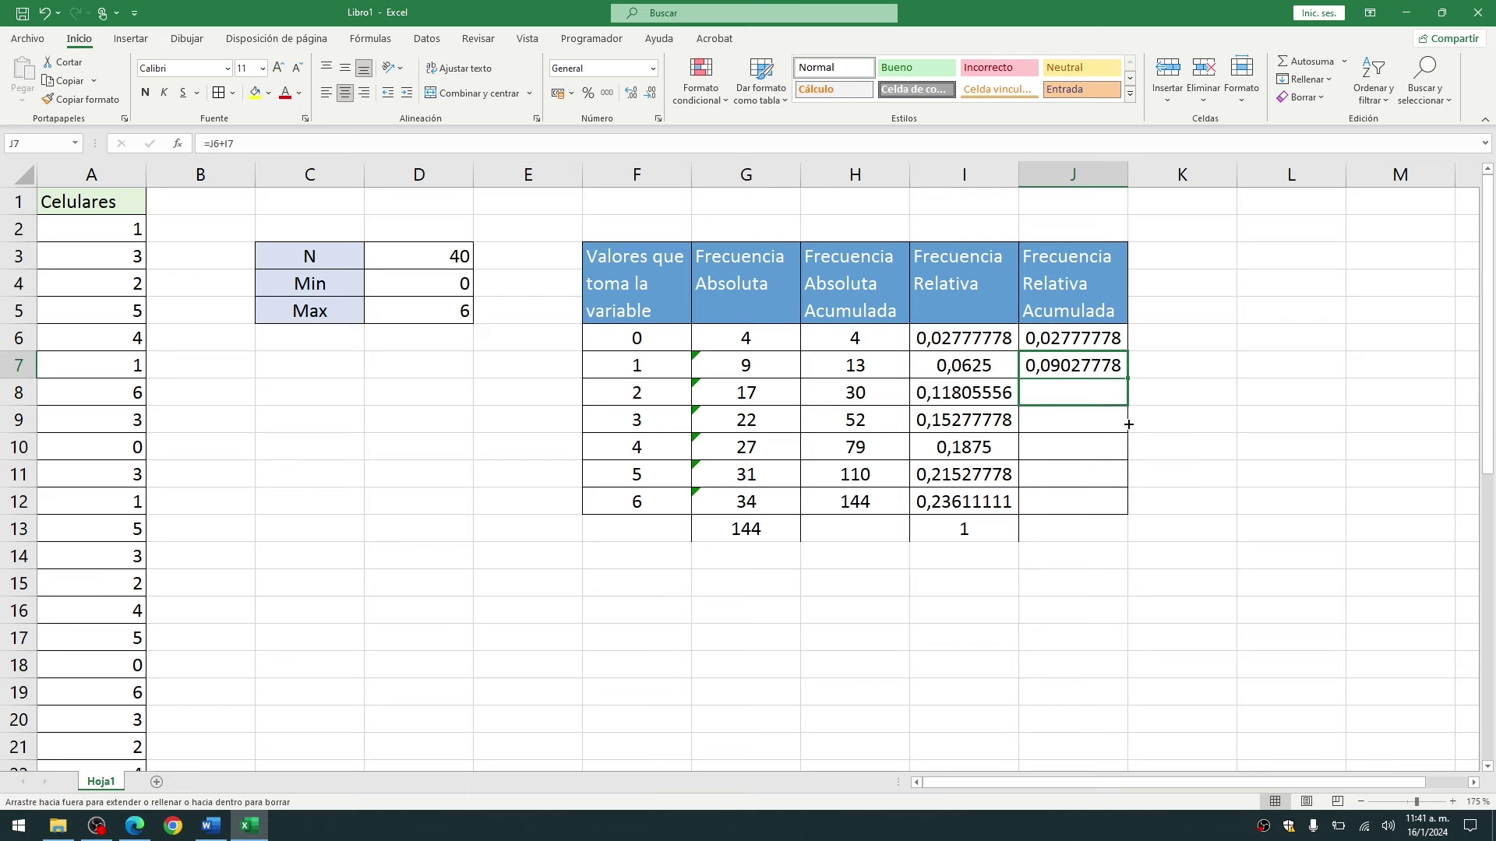
- Select both relative frequency columns, I6:J13
{"action": "left_click", "coordinate": [1065, 538]}
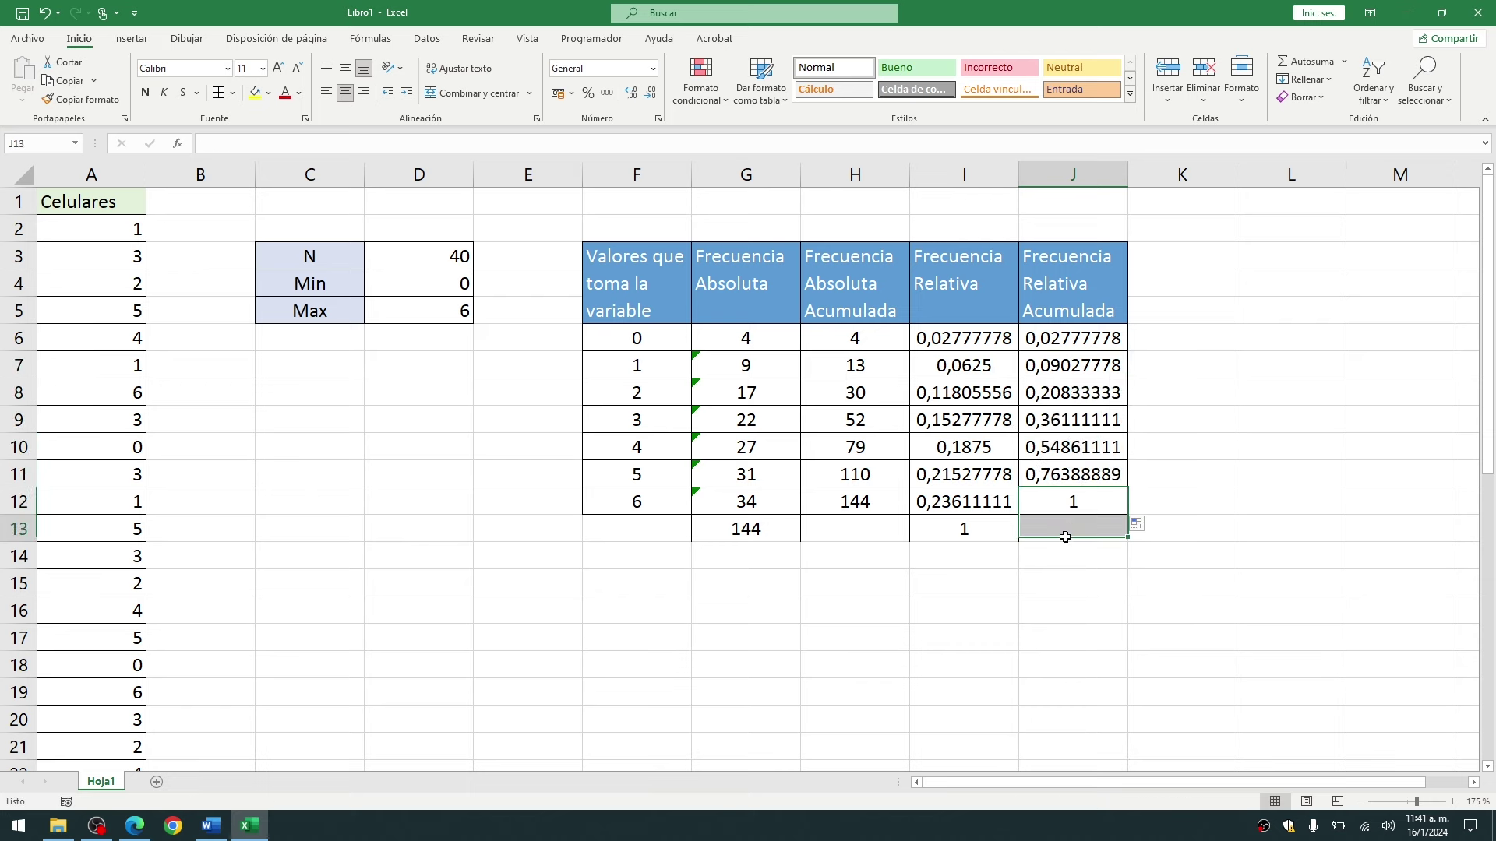
{"action": "left_click", "coordinate": [962, 529]}
{"action": "left_click", "coordinate": [1034, 525]}
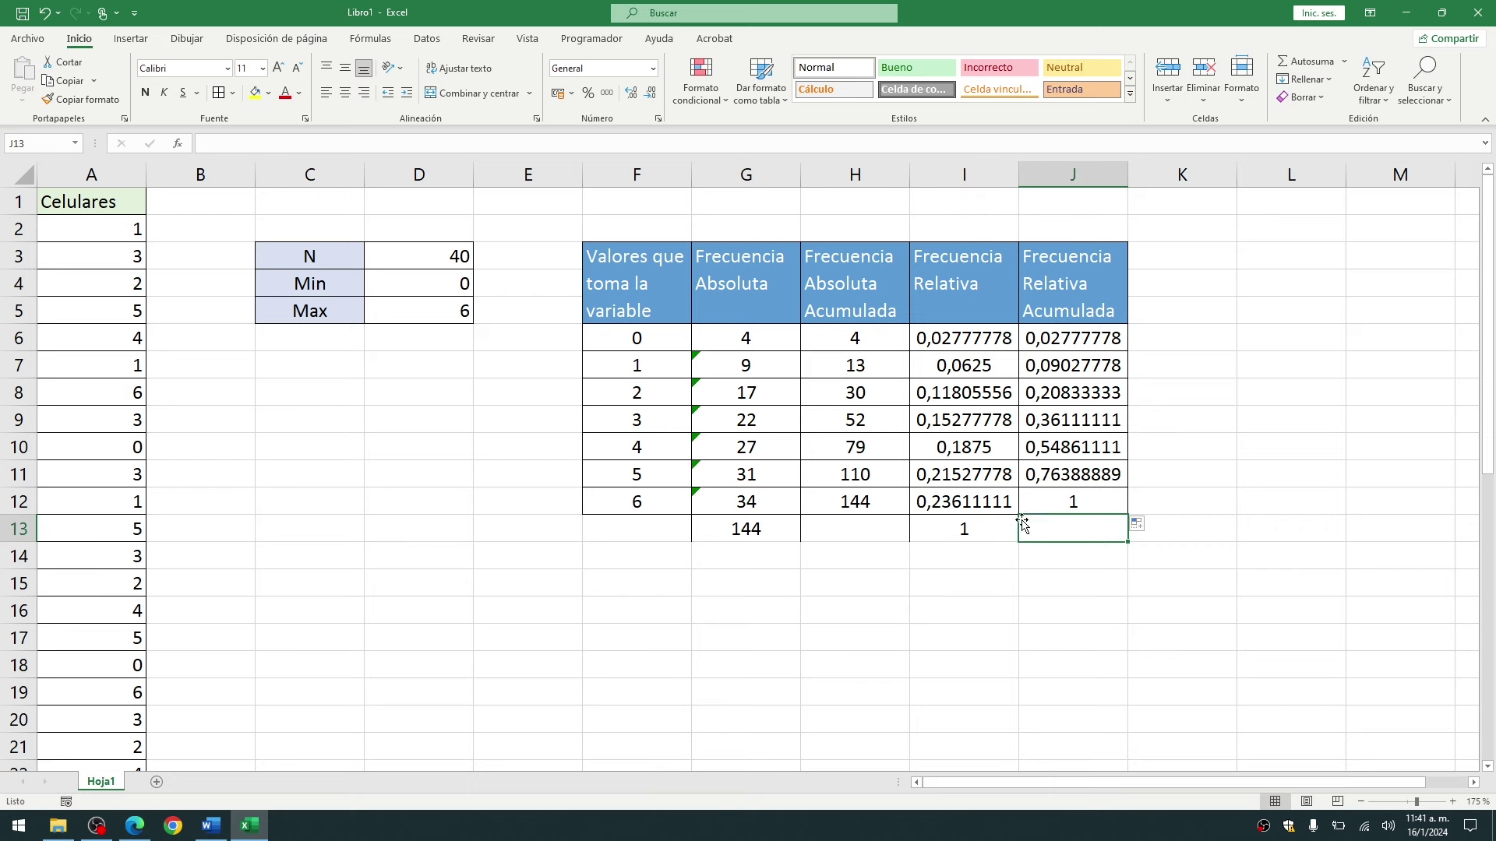
{"action": "double_click", "coordinate": [970, 529]}
{"action": "left_click_drag", "start_coordinate": [989, 533], "coordinate": [1033, 340]}
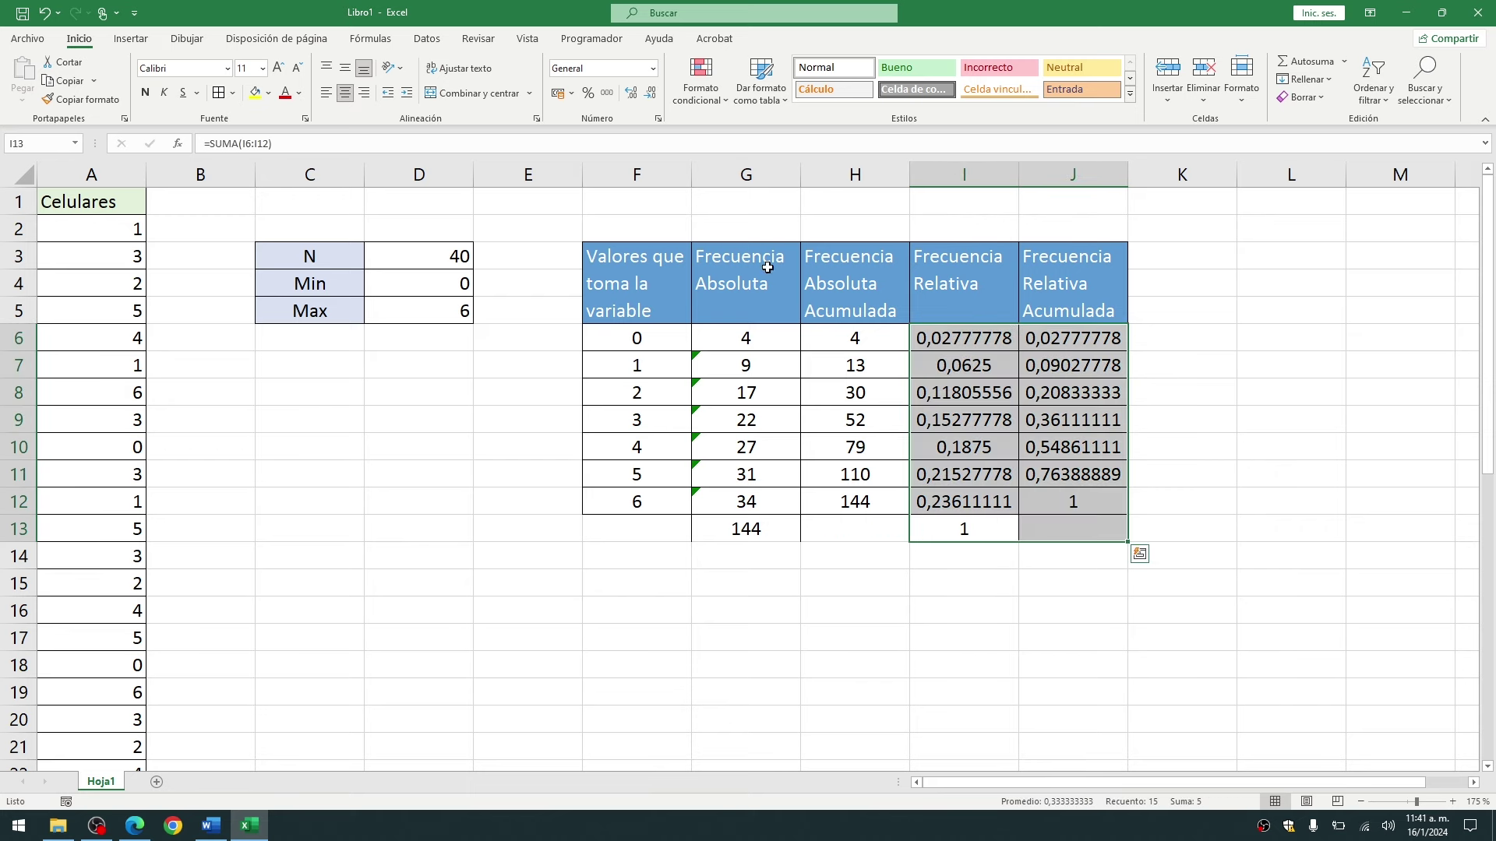
- Apply Percent Style to I6:J13 so values show 3% through 100%
{"action": "left_click", "coordinate": [587, 93]}
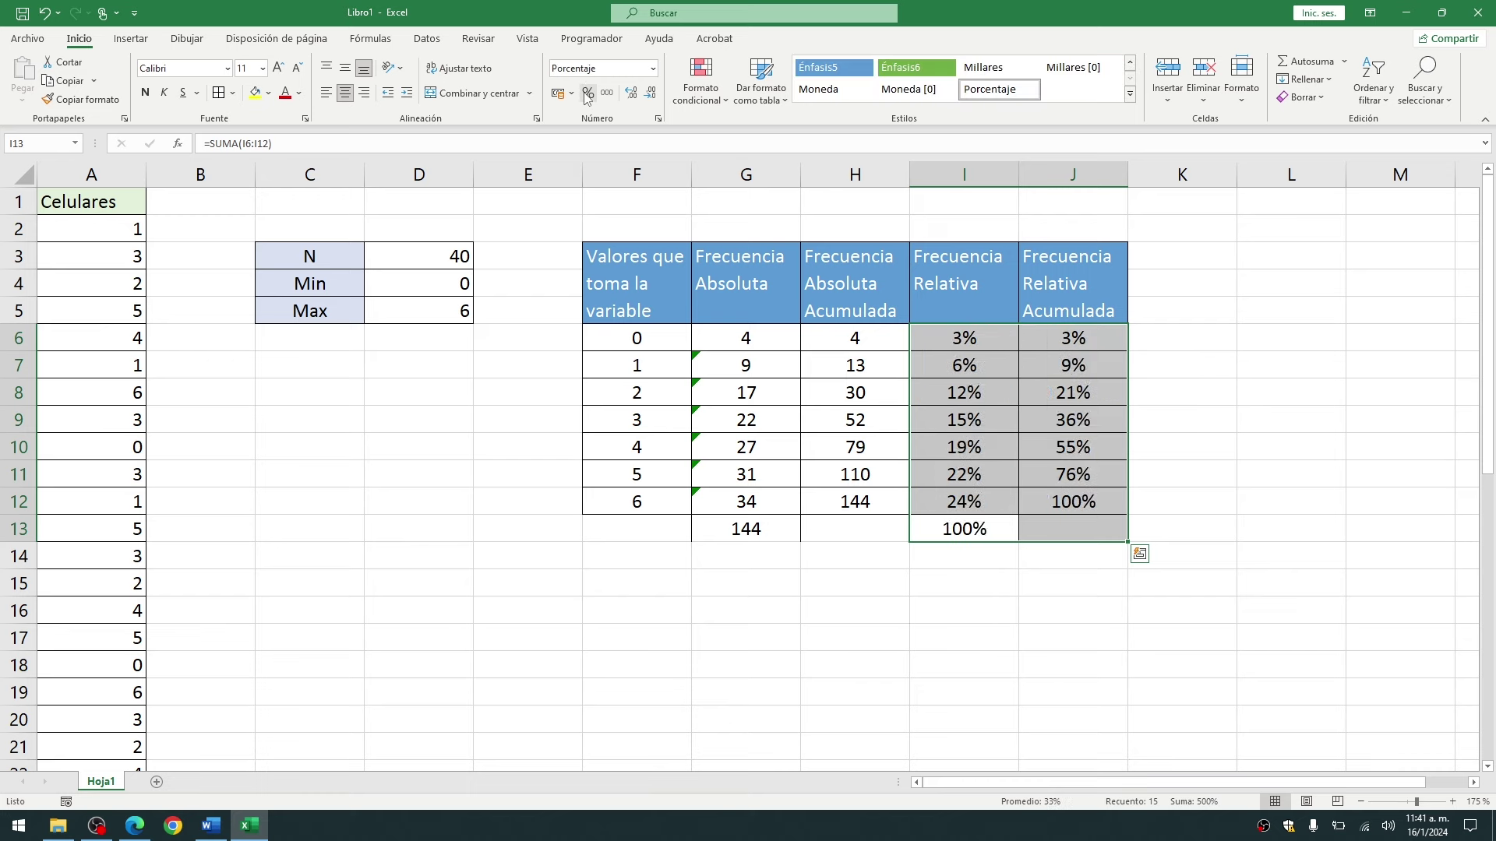
{"action": "left_click", "coordinate": [935, 573]}
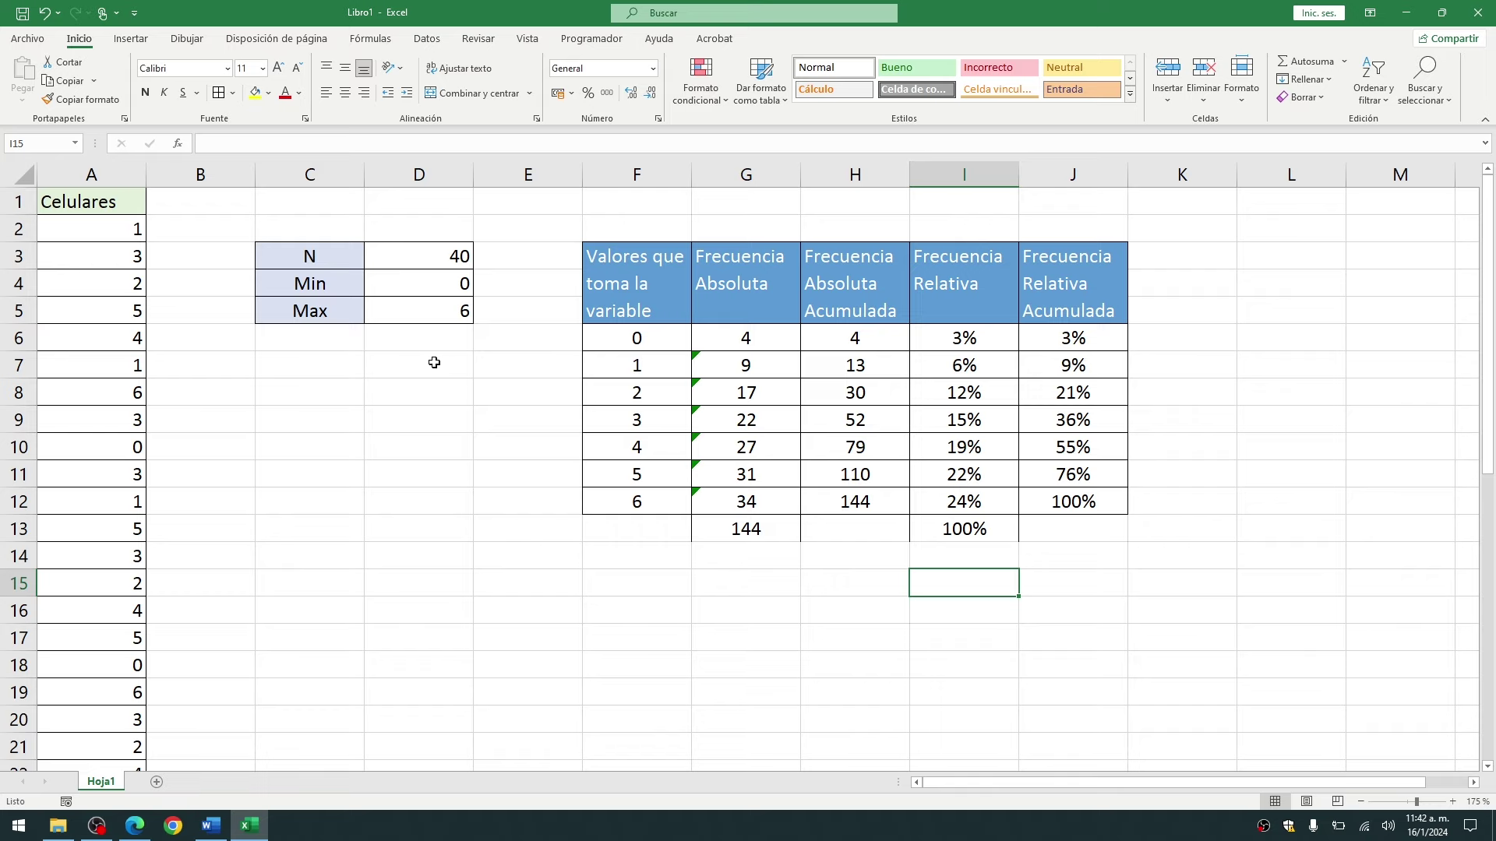
{"action": "scroll", "coordinate": [514, 377], "scroll_direction": "down", "scroll_amount": 1}
{"action": "scroll", "coordinate": [707, 437], "scroll_direction": "up", "scroll_amount": 1}
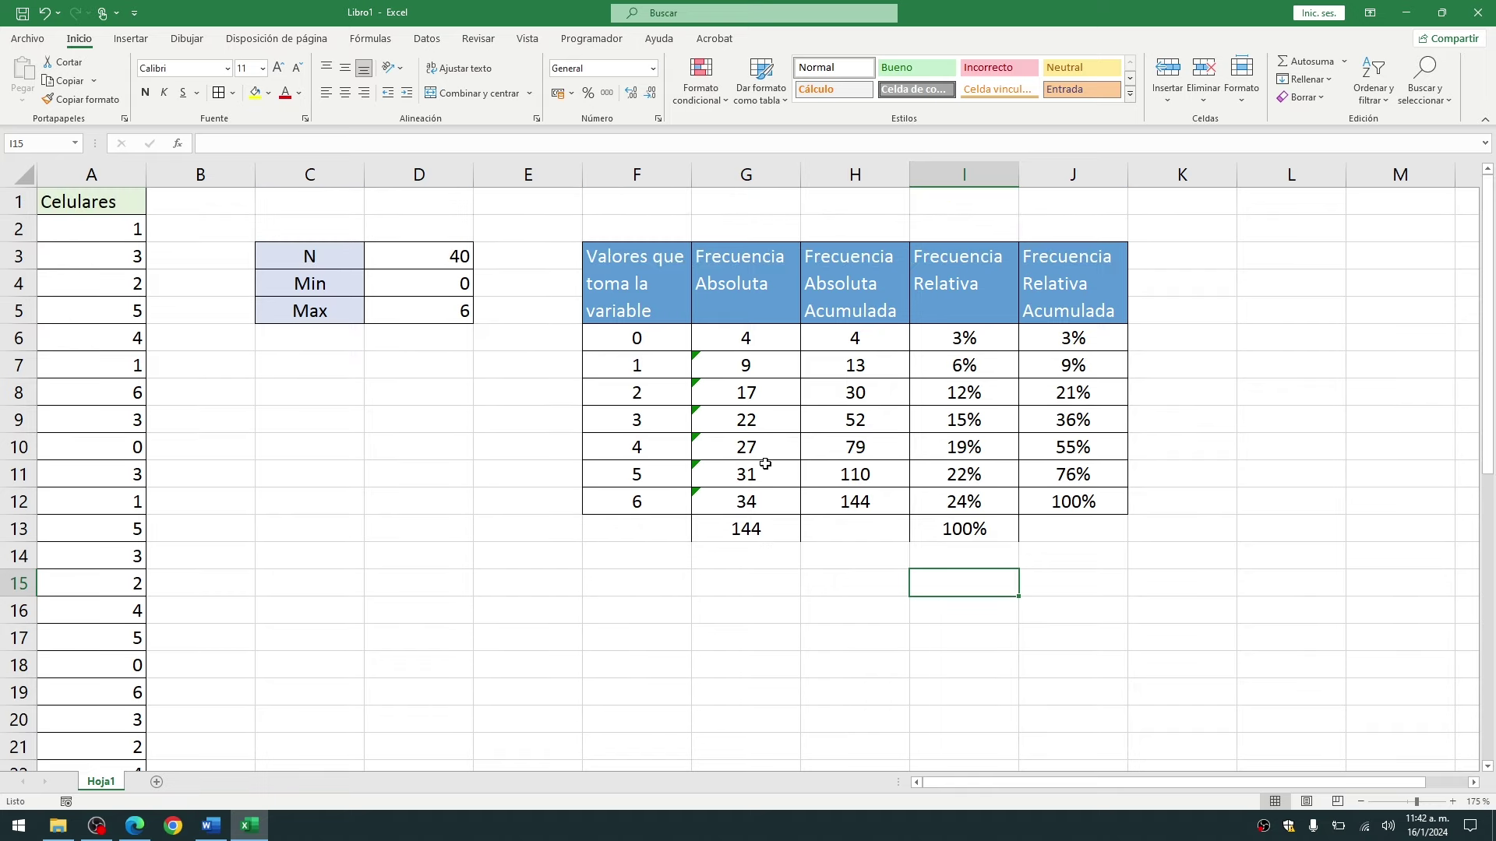